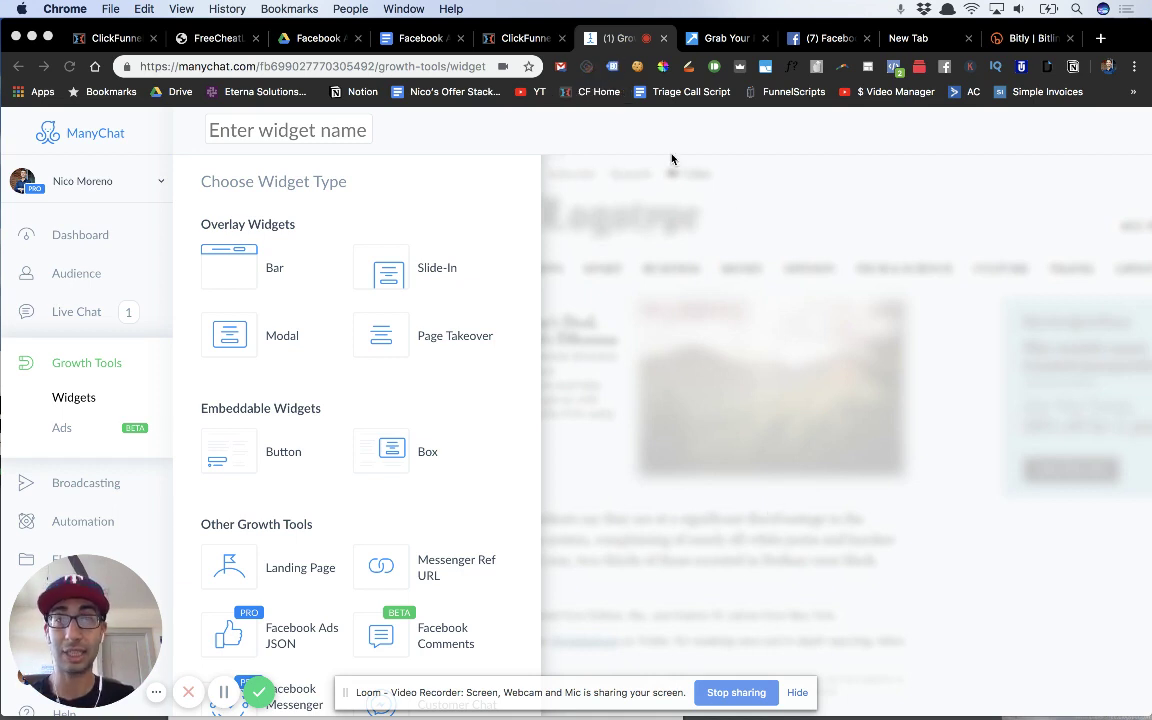
Review the thank-you page that offers the free Facebook Ads Targeting Checklist download
left_click(722, 40)
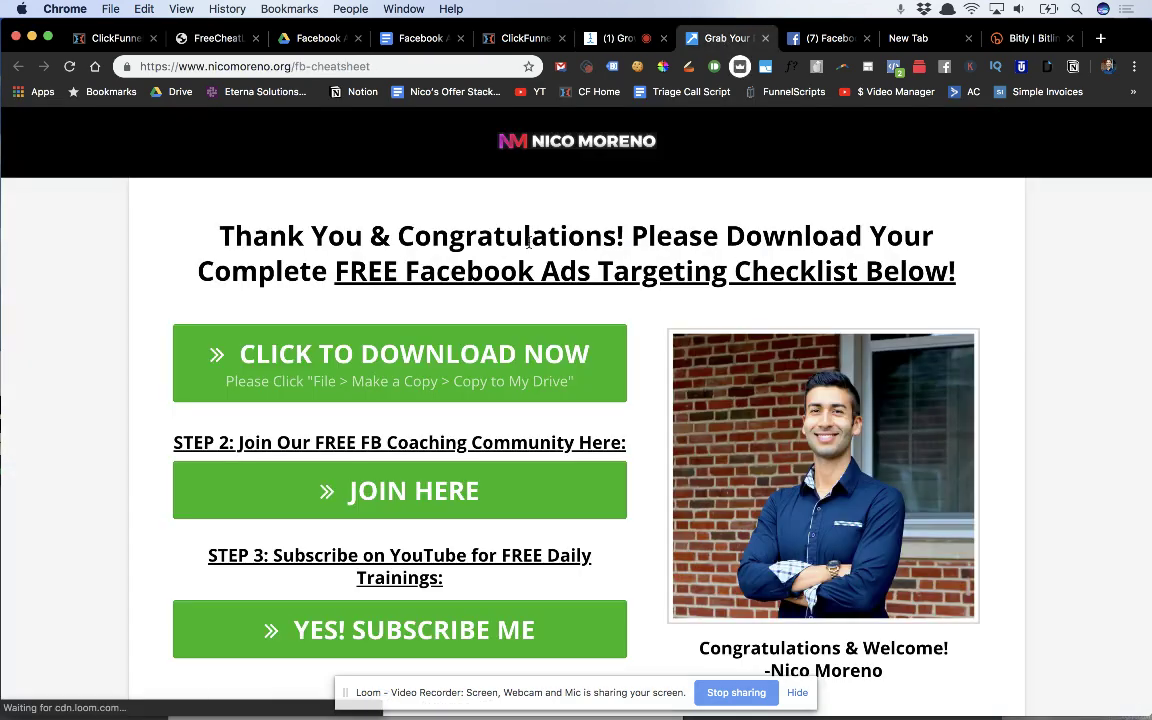
left_click_drag(870, 236, 858, 276)
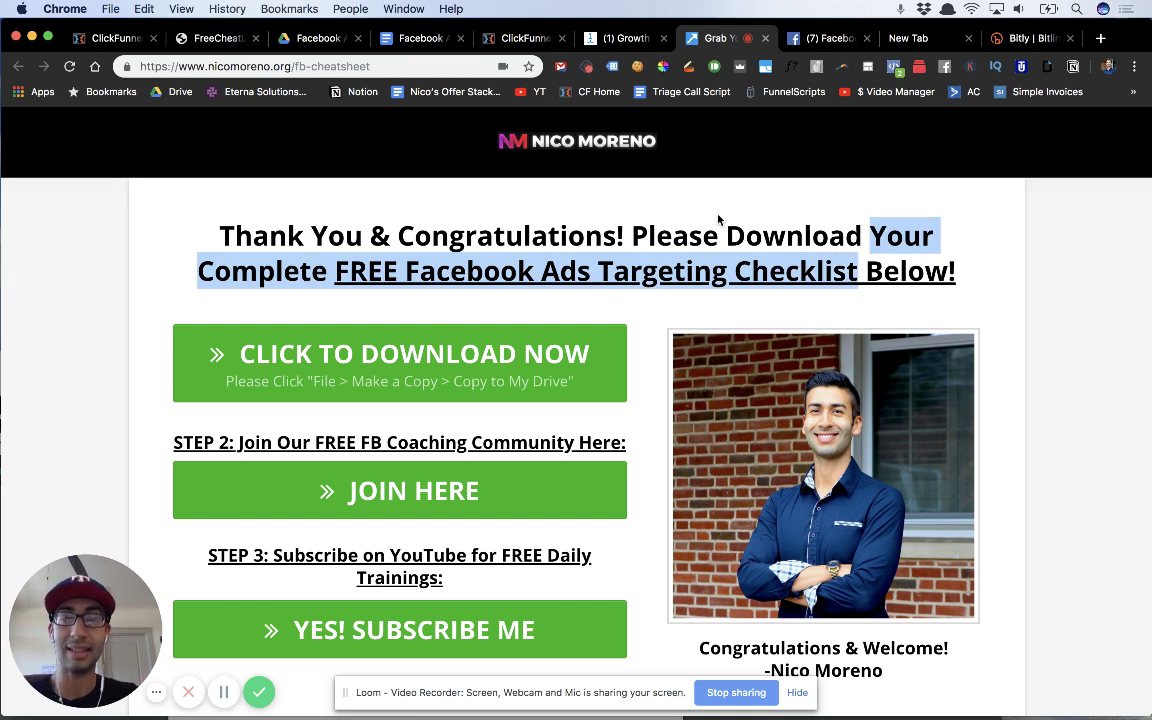
left_click(625, 38)
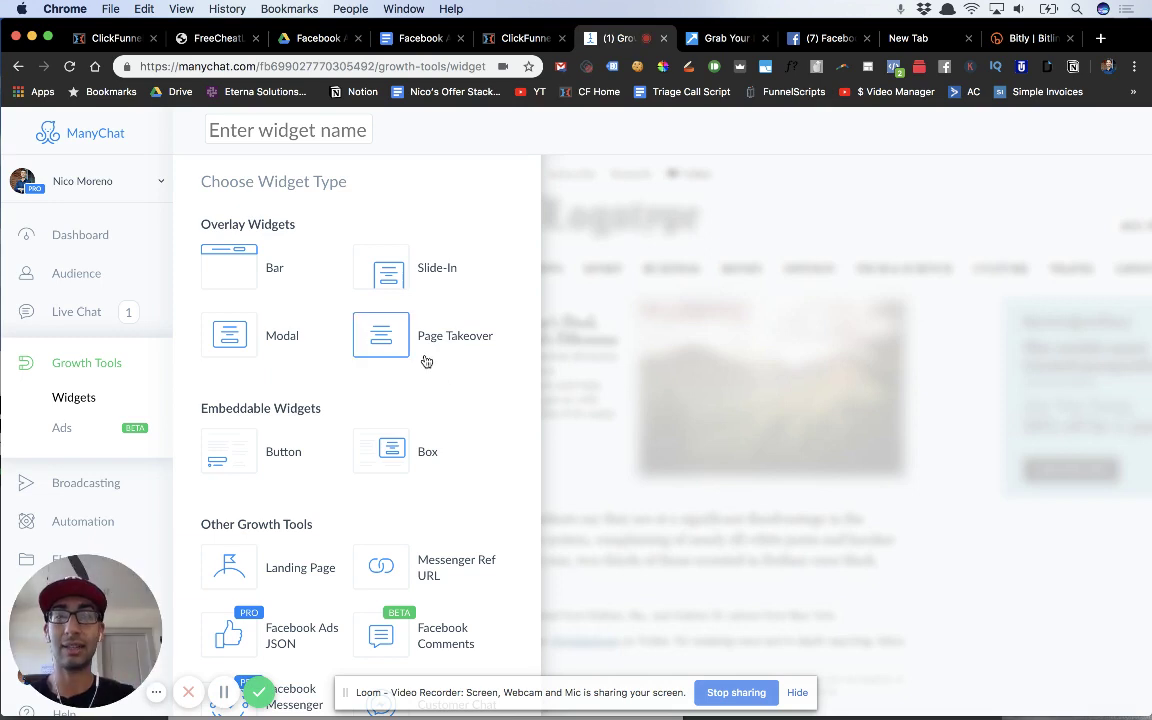
left_click(726, 38)
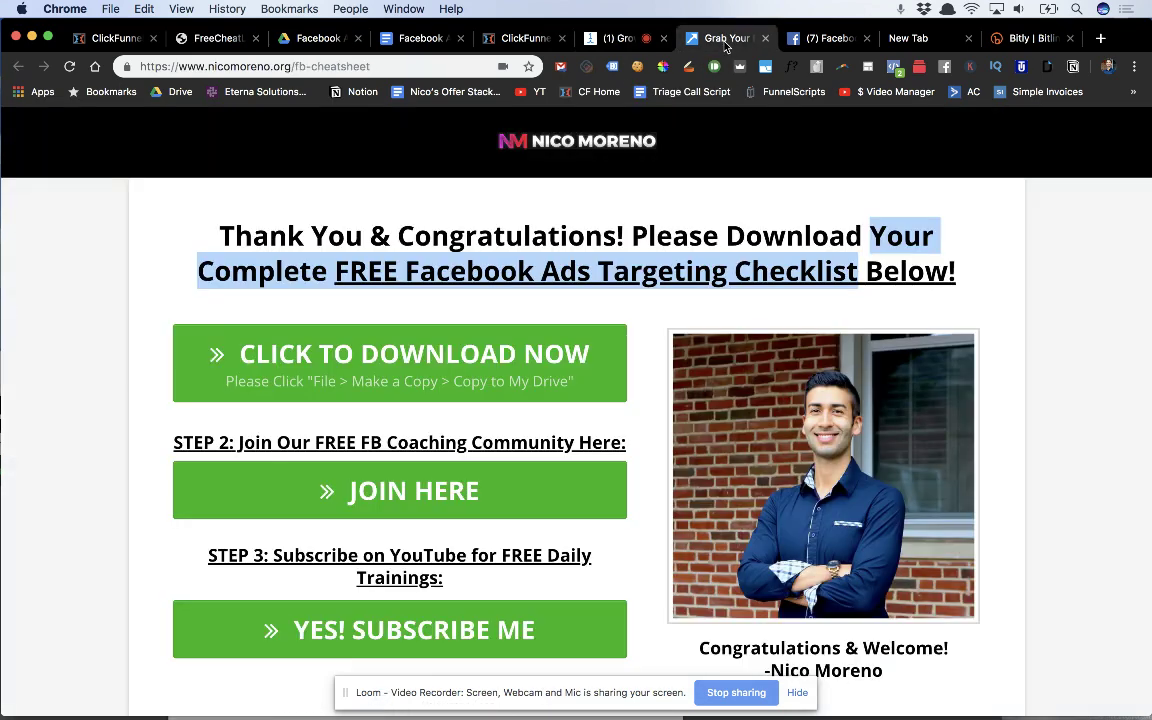
Return to ManyChat's widget type selection and create a Messenger Ref URL growth tool
left_click(615, 38)
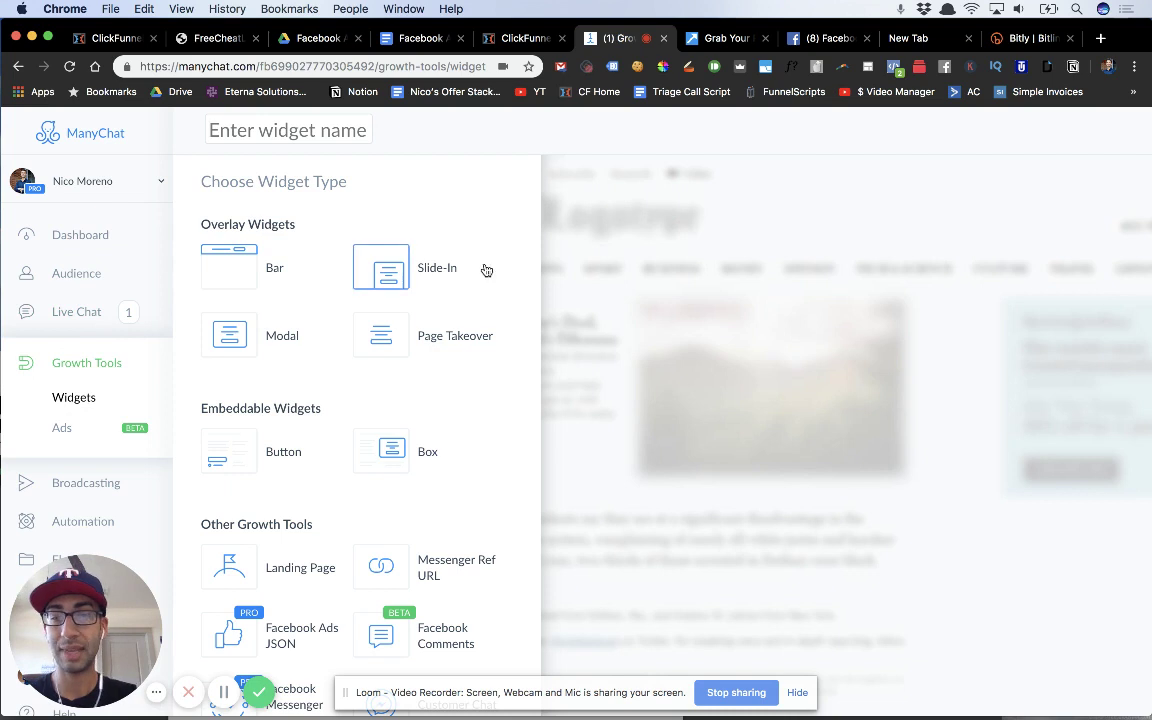
scroll(486, 270, "down", 2)
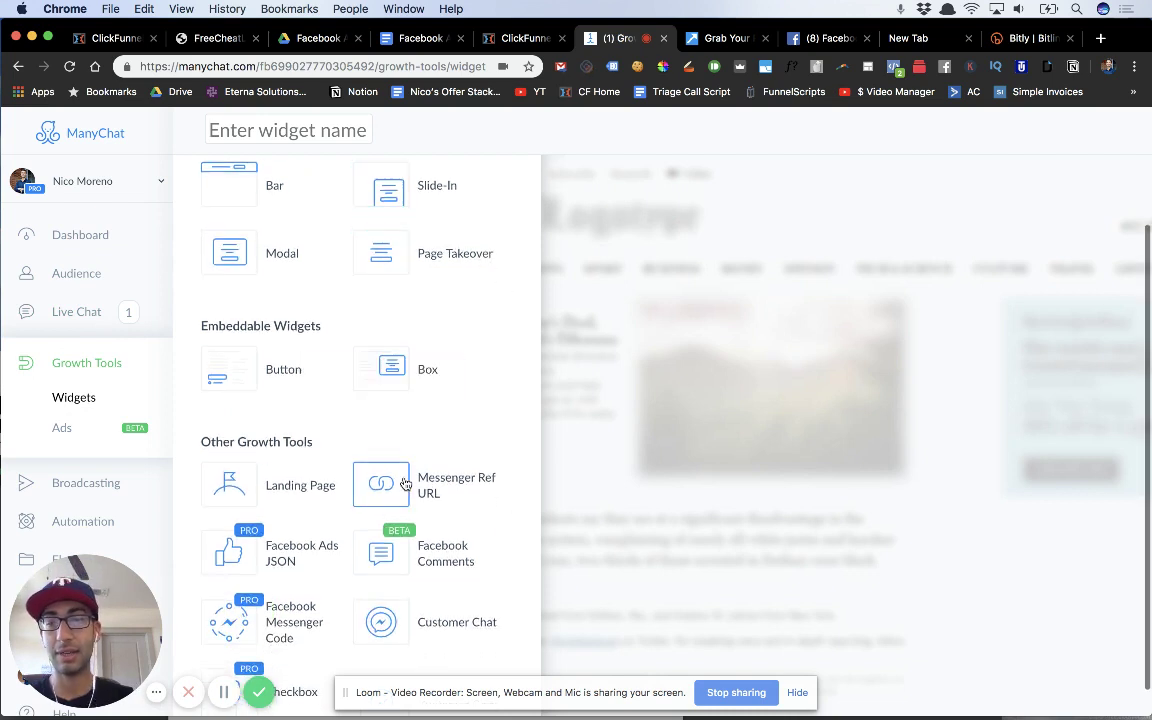
mouse_move(381, 482)
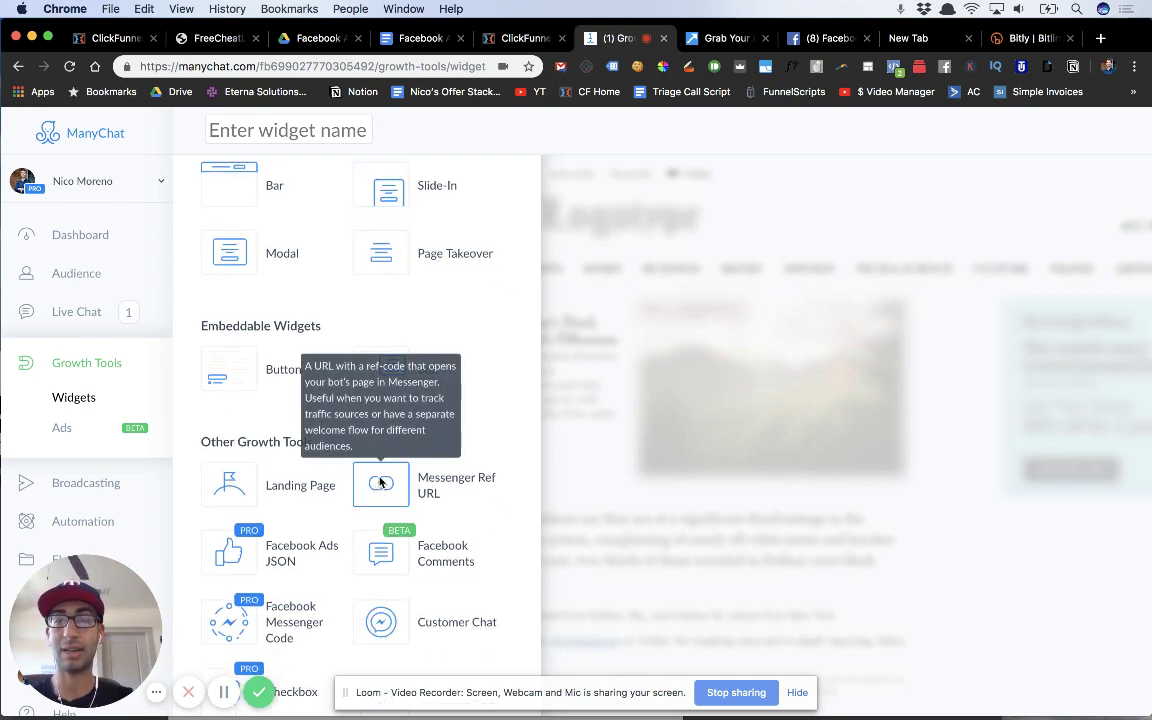
left_click(381, 483)
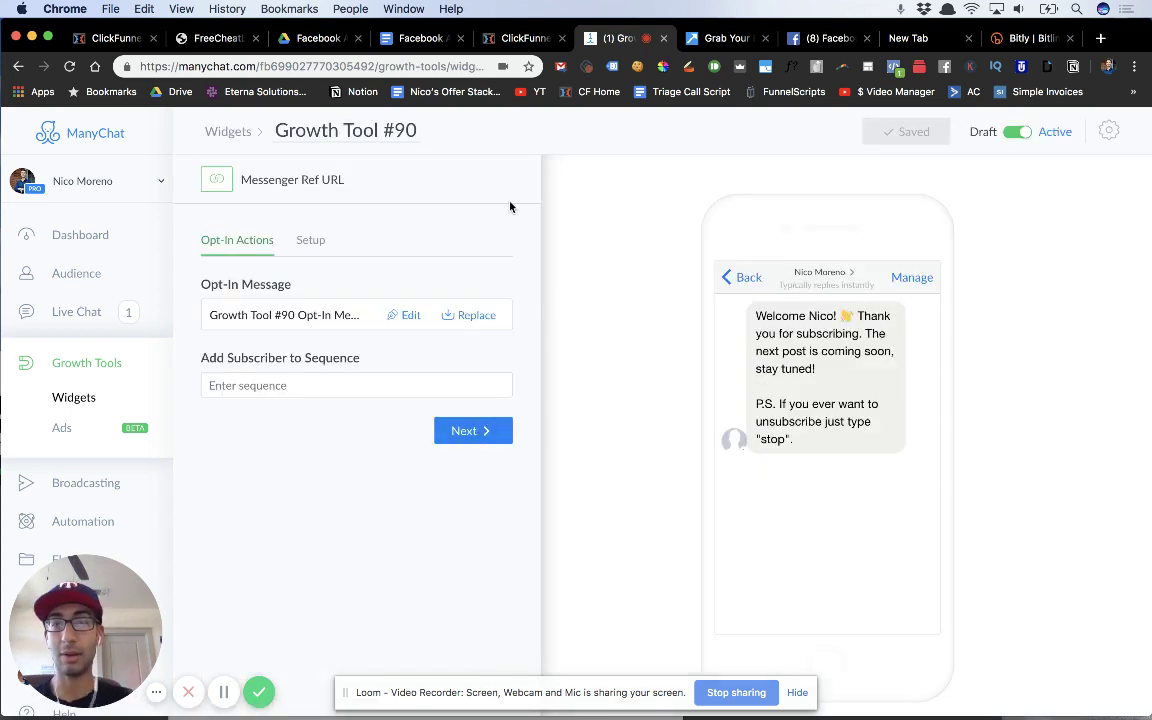
Rename the new growth tool as "Facebook Ads Targeting Checklist Freebie"
left_click(355, 136)
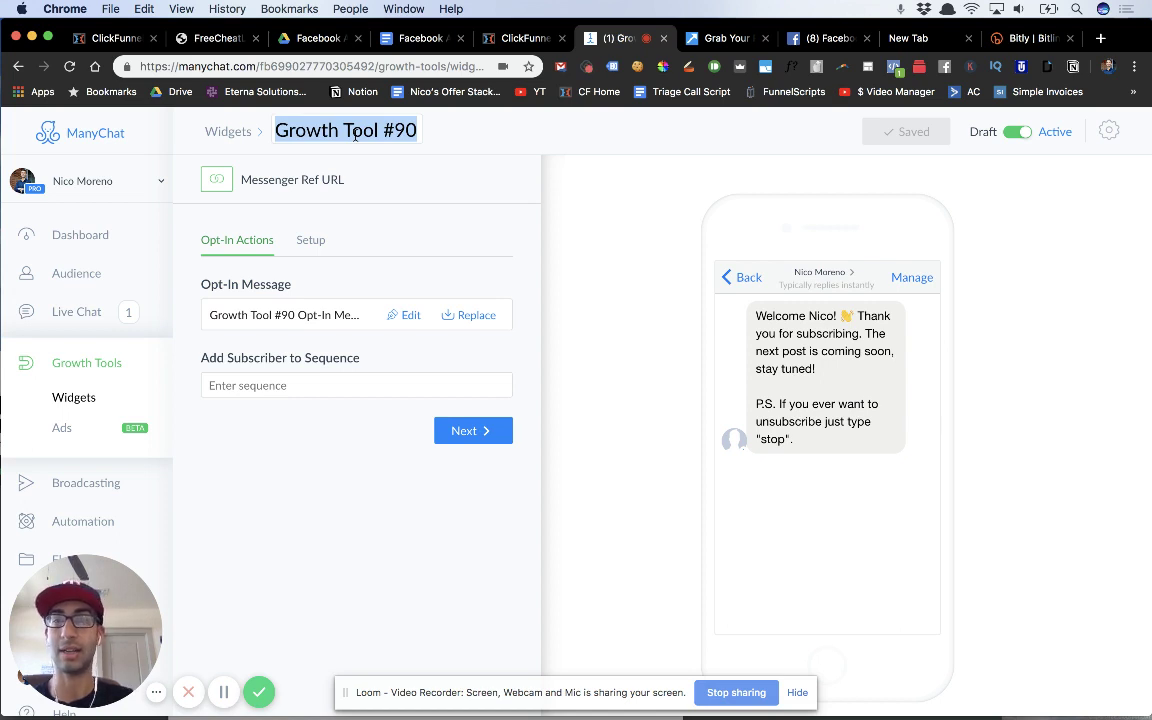
left_click(355, 136)
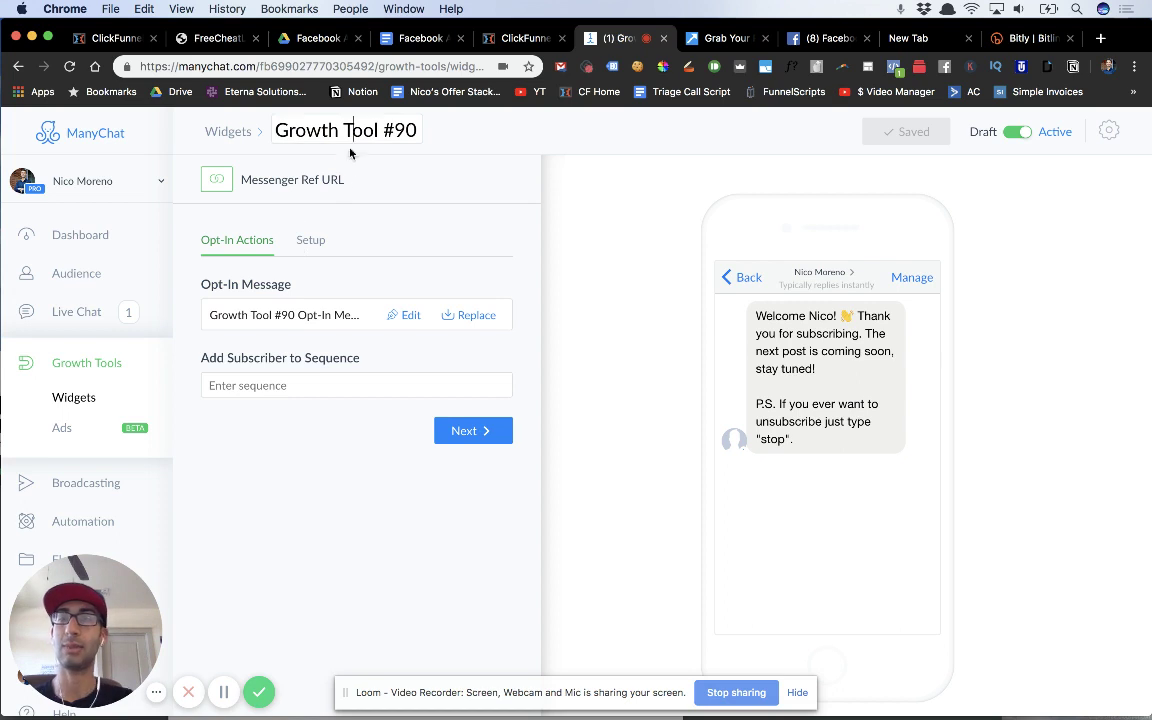
triple_click(350, 136)
type("Face")
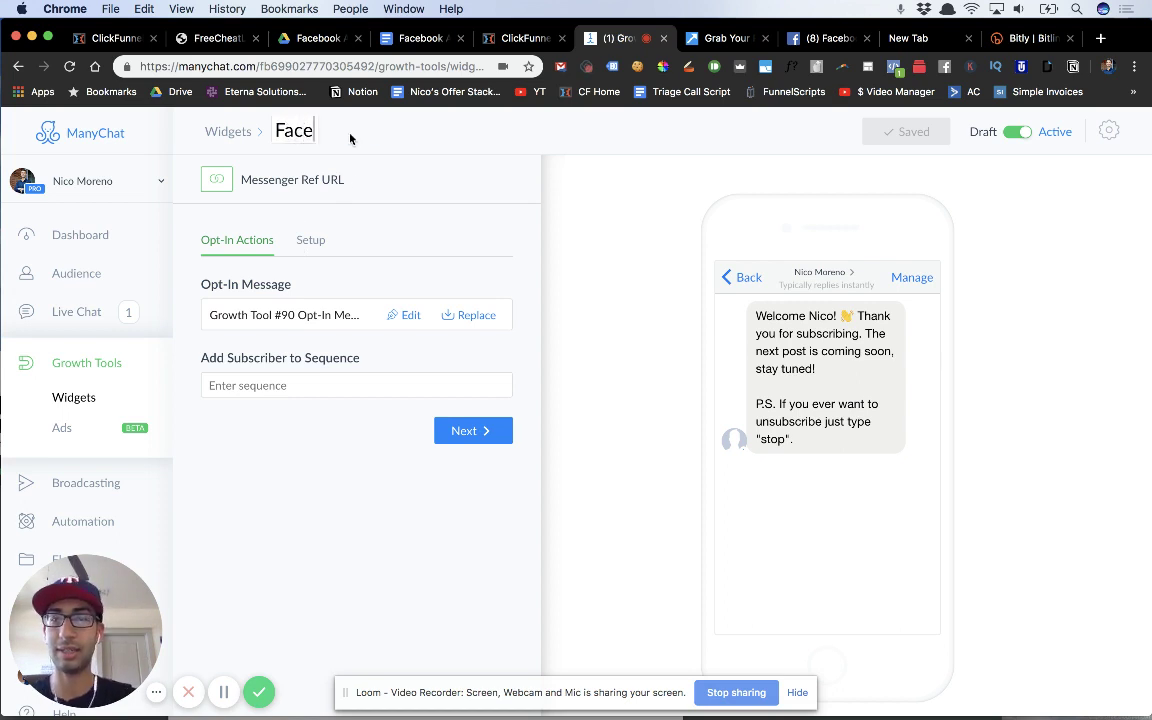
type("book Ads T")
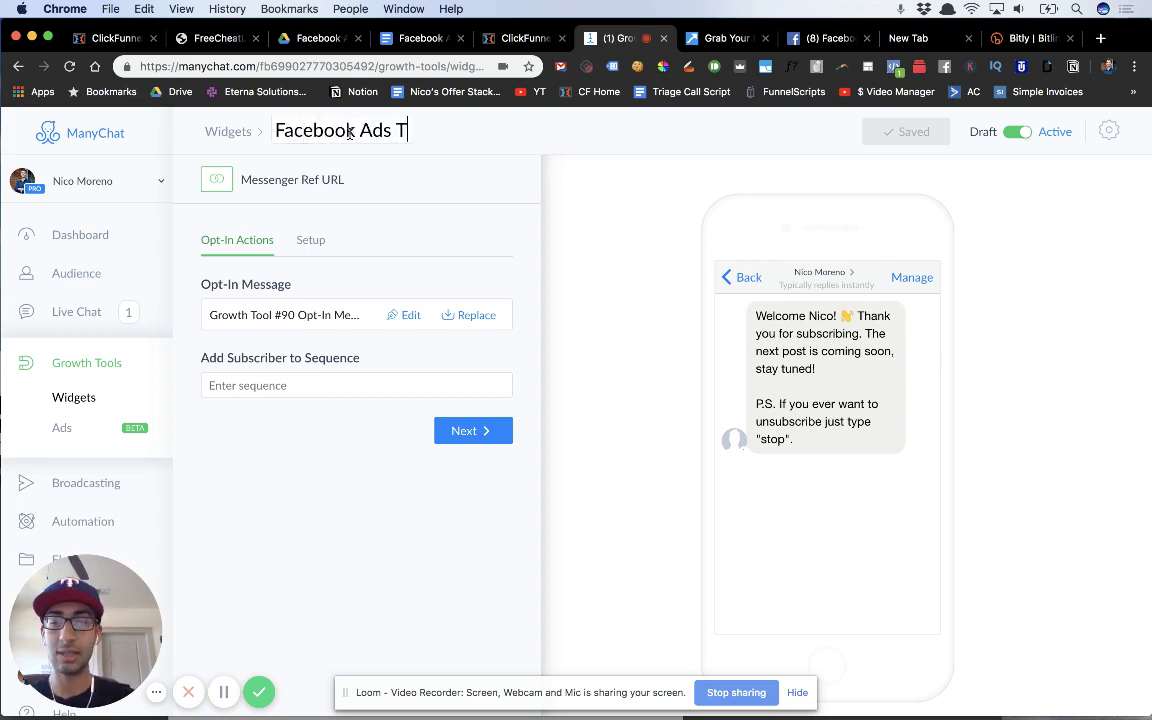
type("argeting Ch")
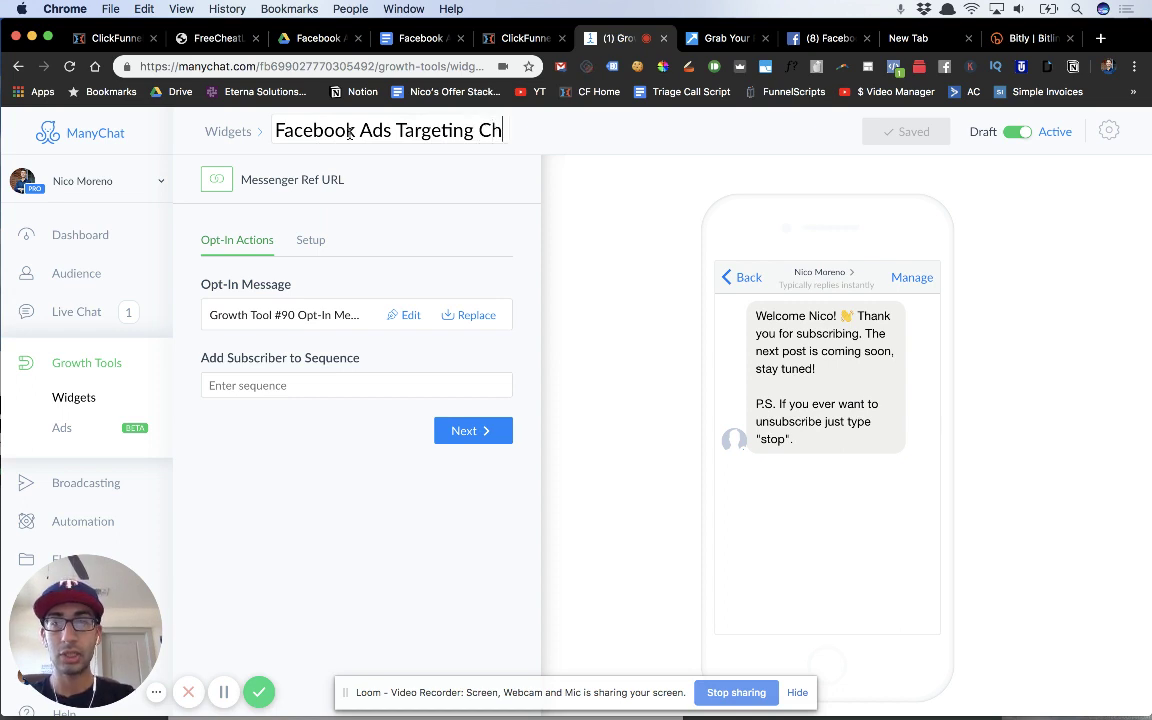
type("ecklist F")
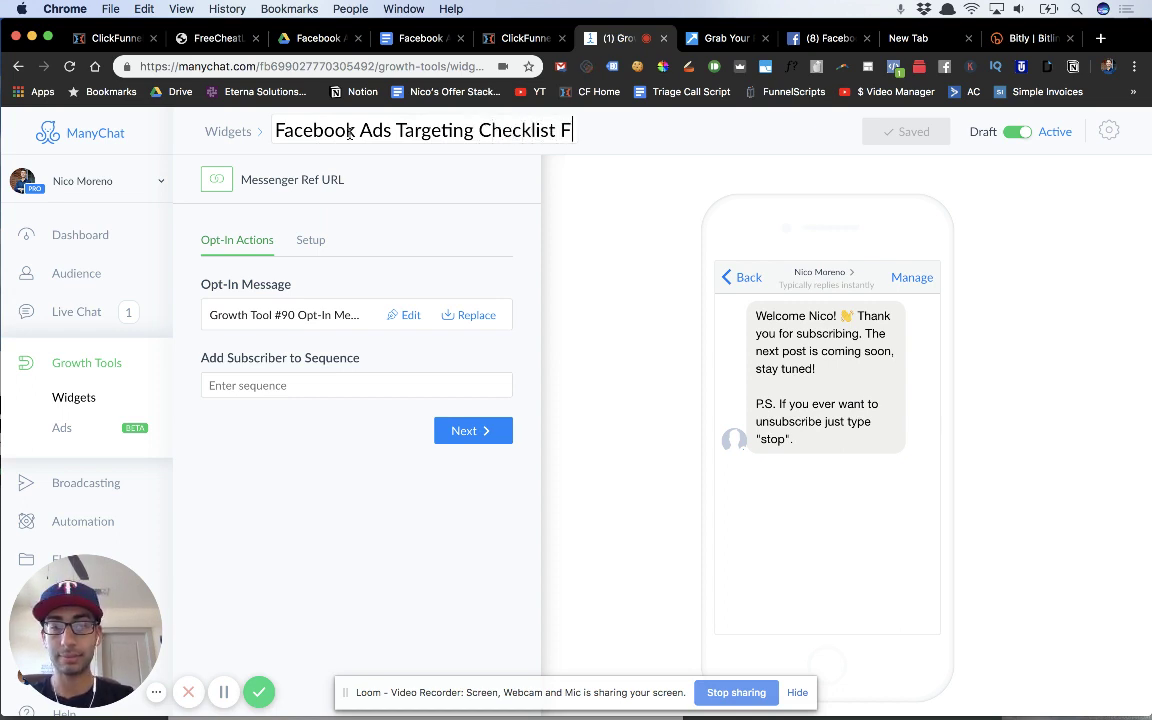
type("reebie")
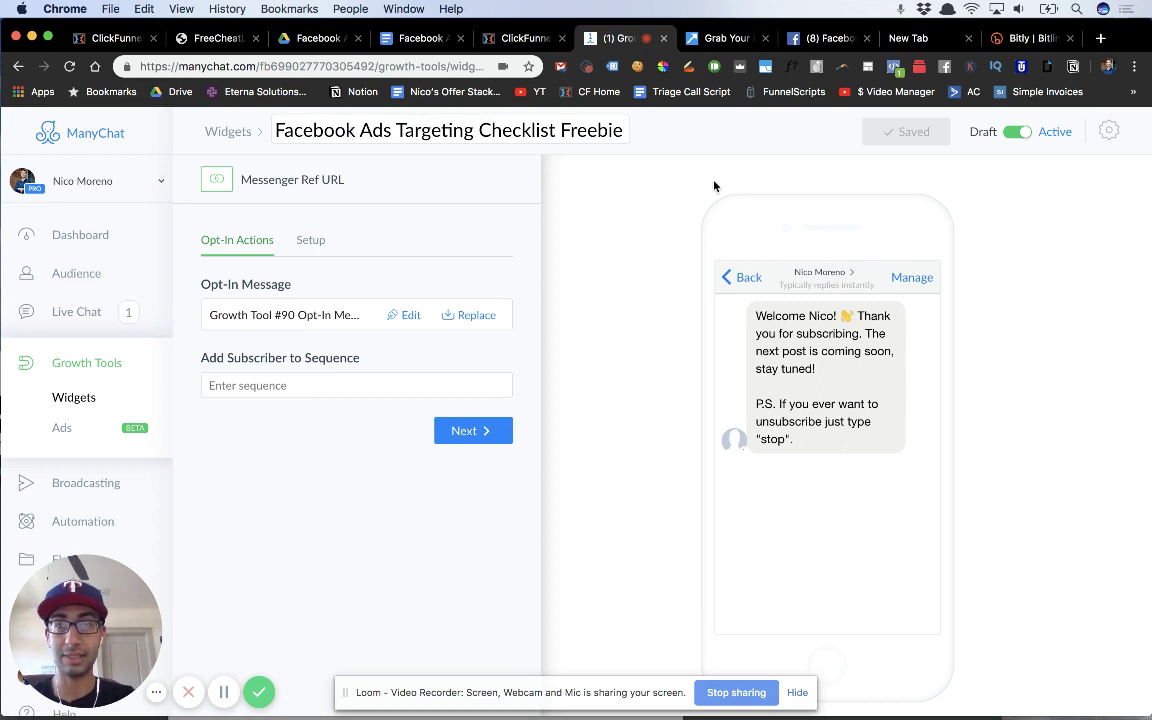
left_click(689, 137)
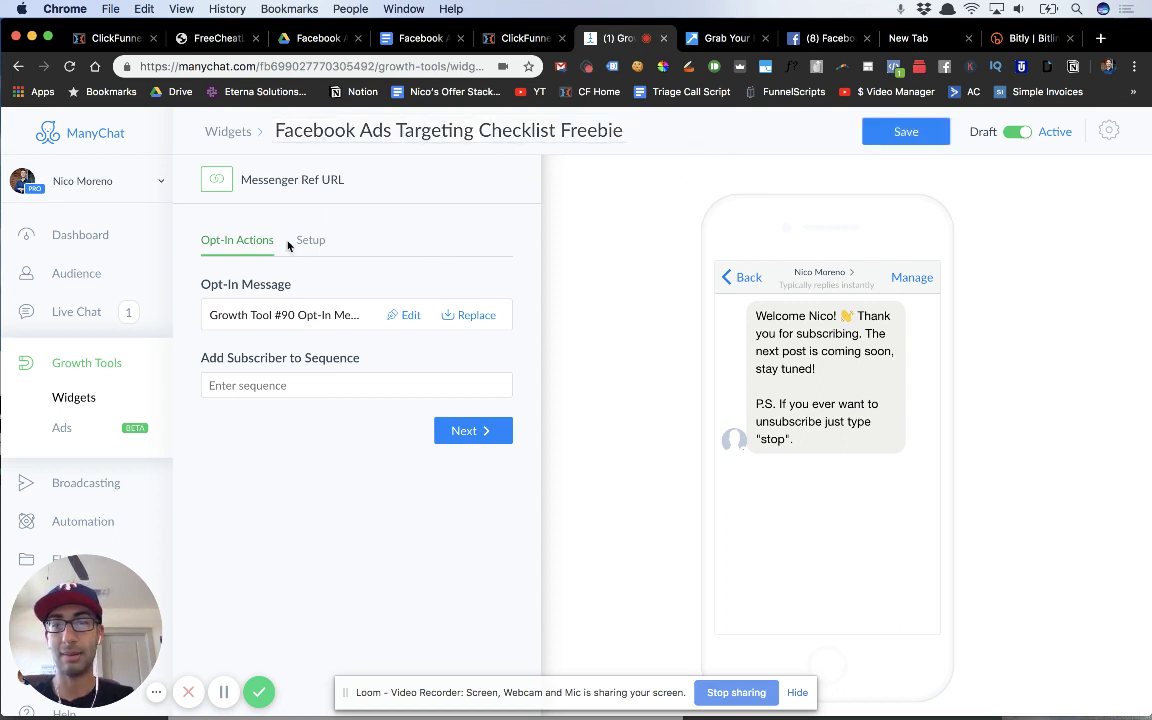
Save the widget and open the starting step of its opt-in message for editing
left_click(409, 318)
left_click(442, 218)
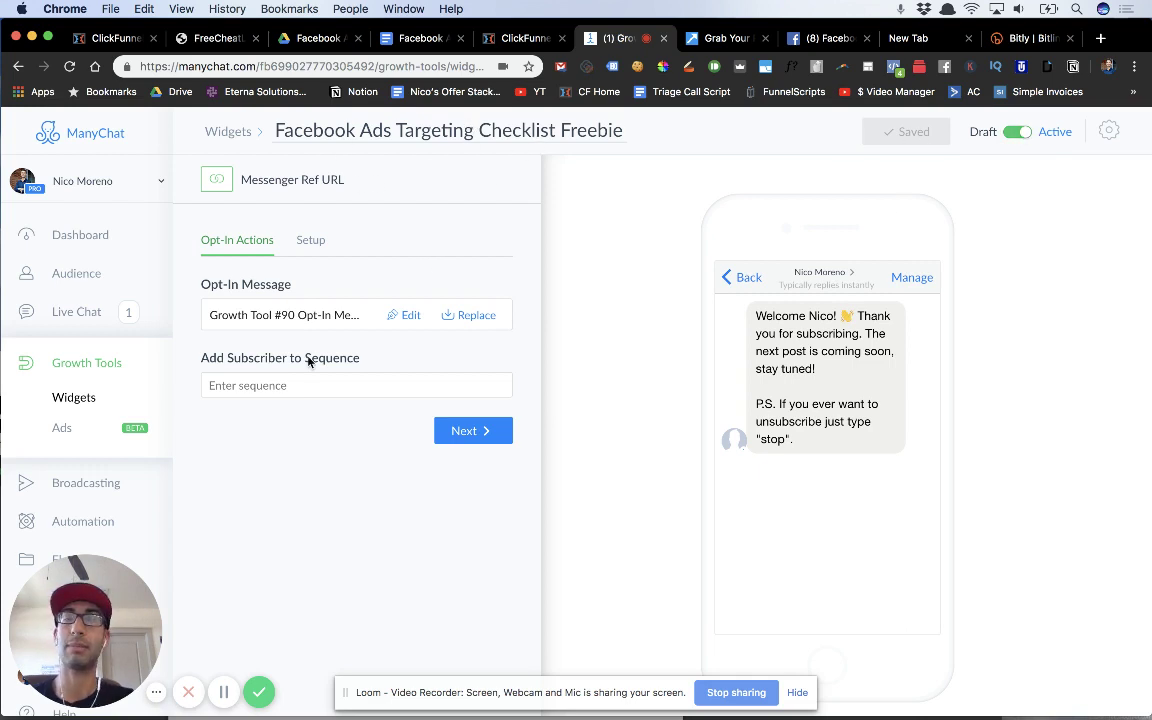
left_click(398, 322)
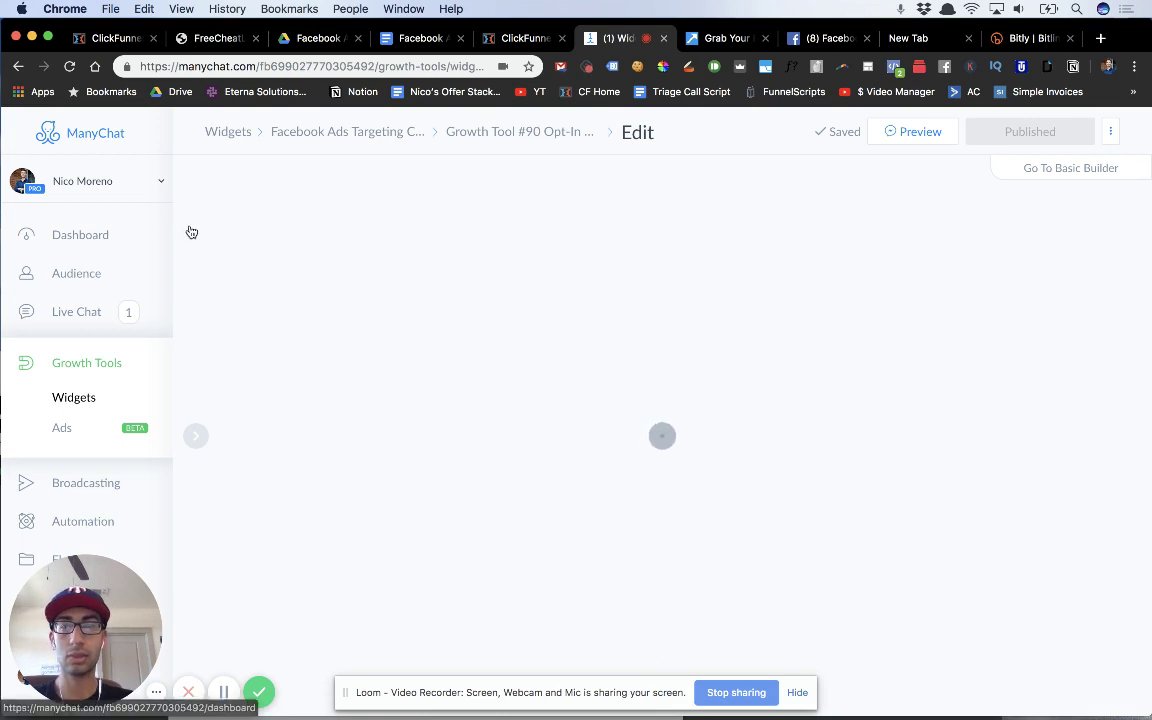
left_click(725, 441)
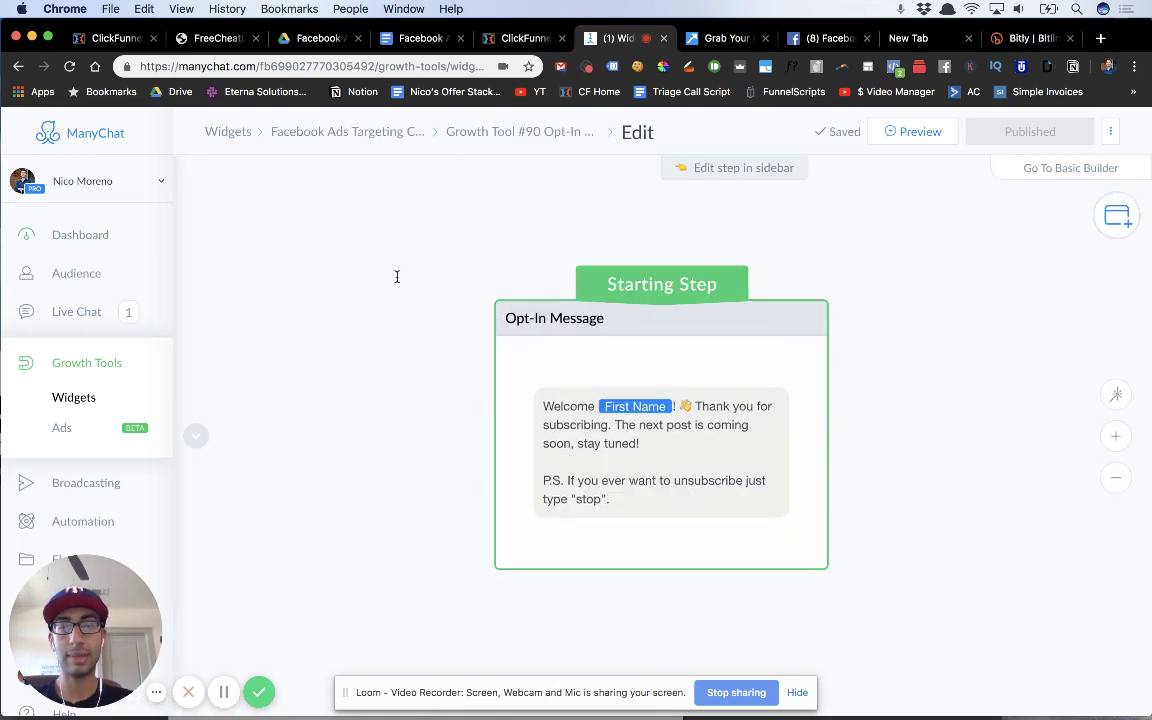
Delete the default text after the greeting's waving-hand emoji and add a smiley emoji in its place
left_click_drag(370, 250, 401, 321)
key("BackSpace")
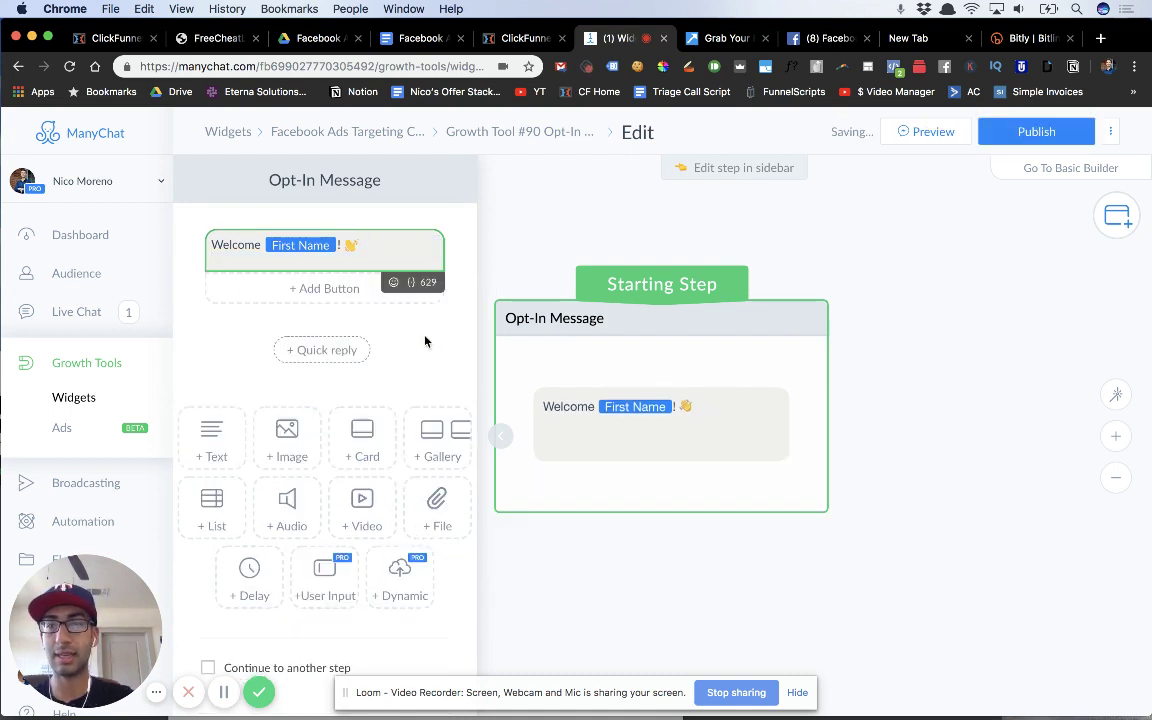
left_click(394, 284)
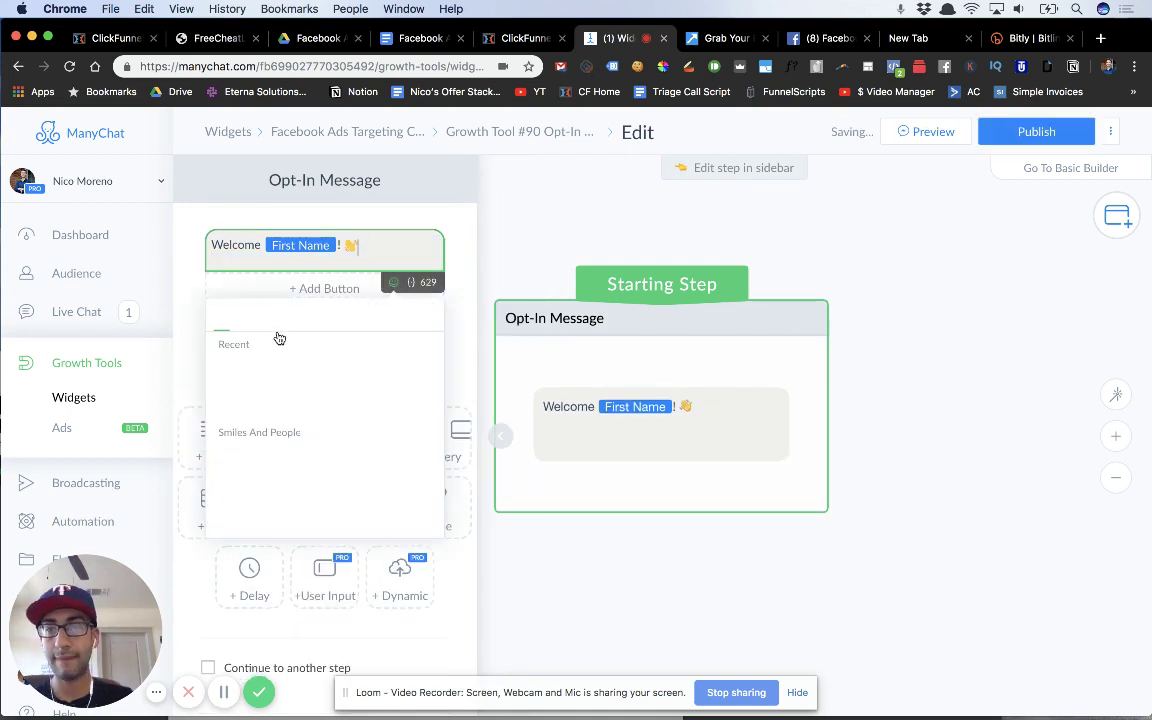
left_click(229, 371)
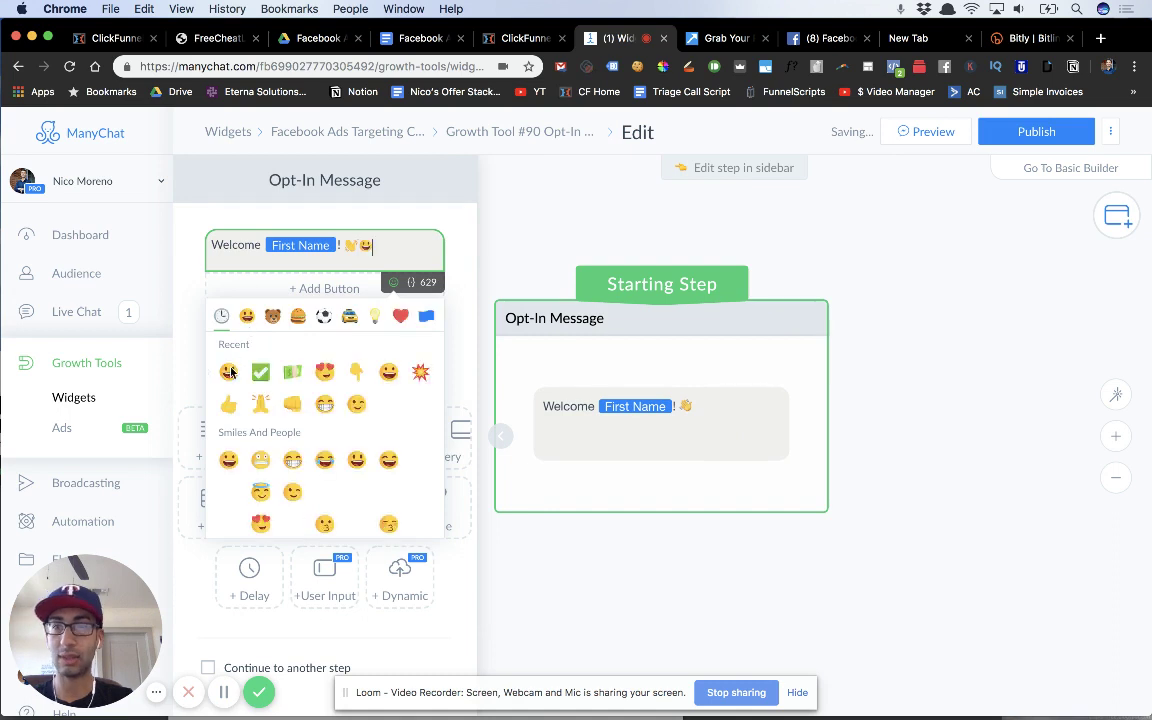
left_click(392, 247)
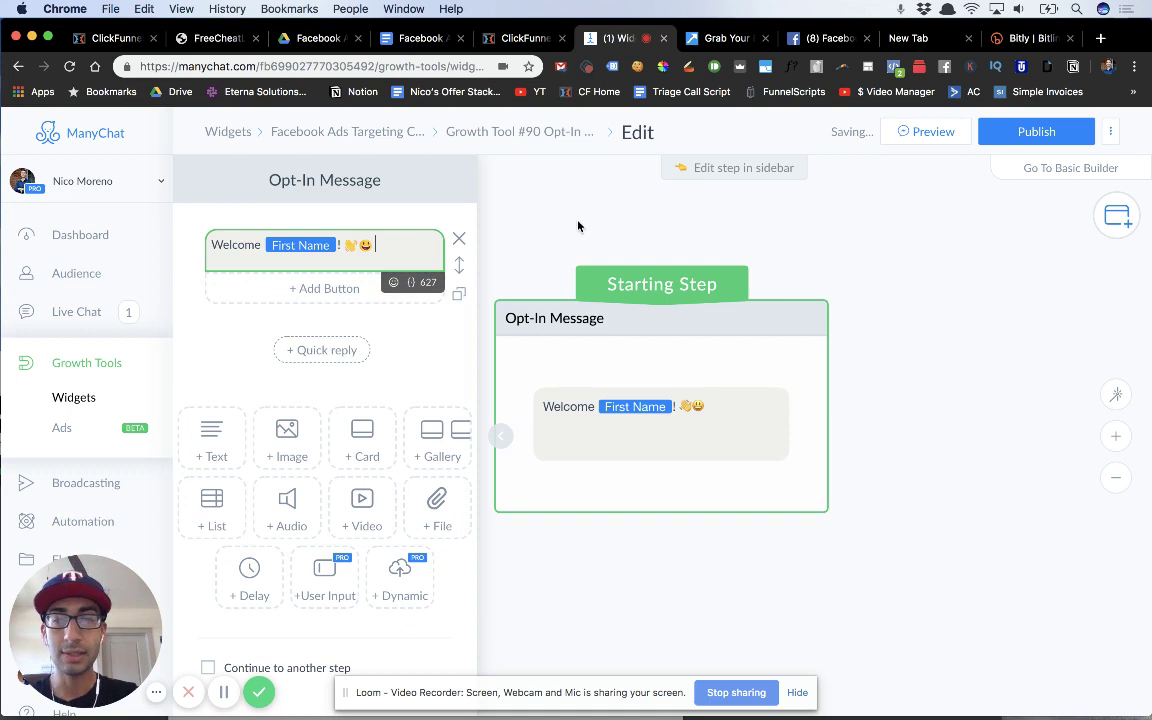
Continue the greeting with "Thanks so much for requesting your FREE Facebook Ads Targeting Checklist!"
type("Thanks ")
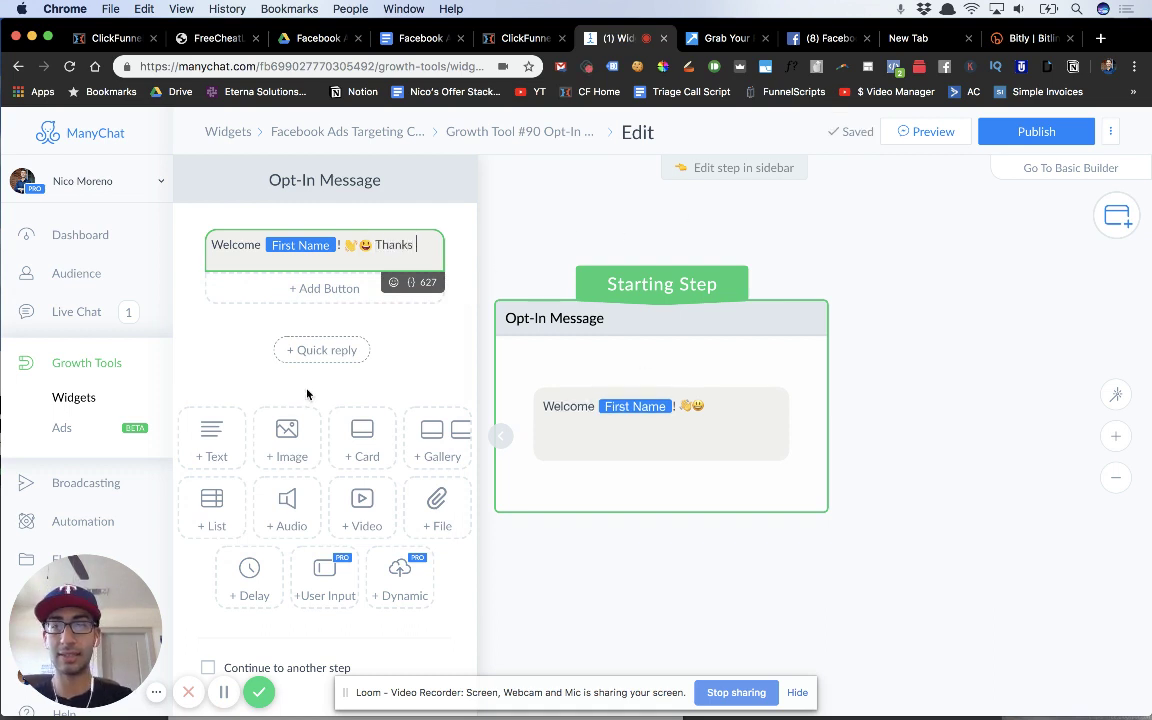
type("so much for re")
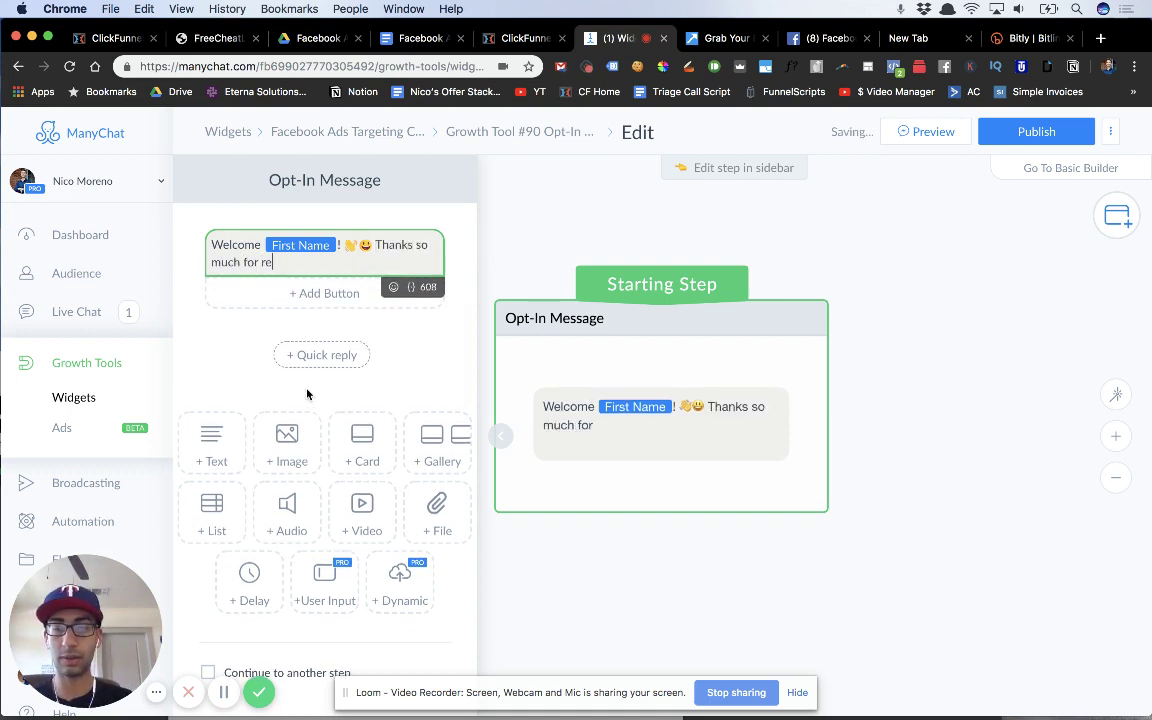
type("questing your FREE F")
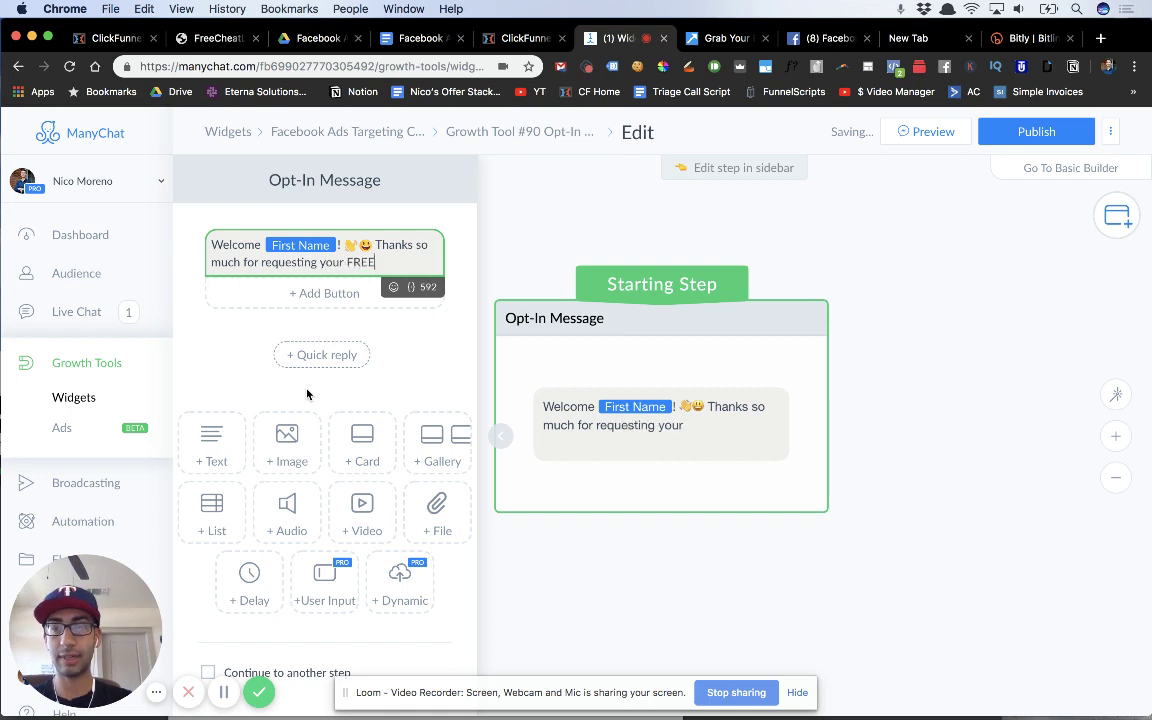
type("k Ads Tarng")
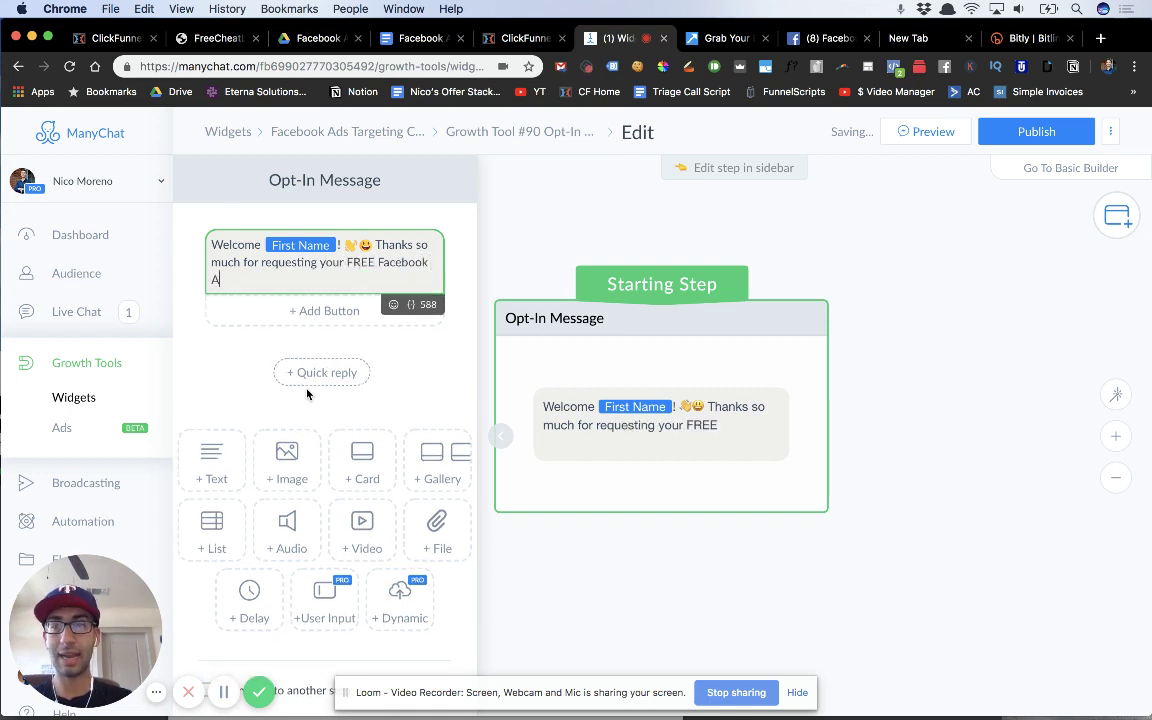
key("BackSpace")
key("BackSpace")
type("getn")
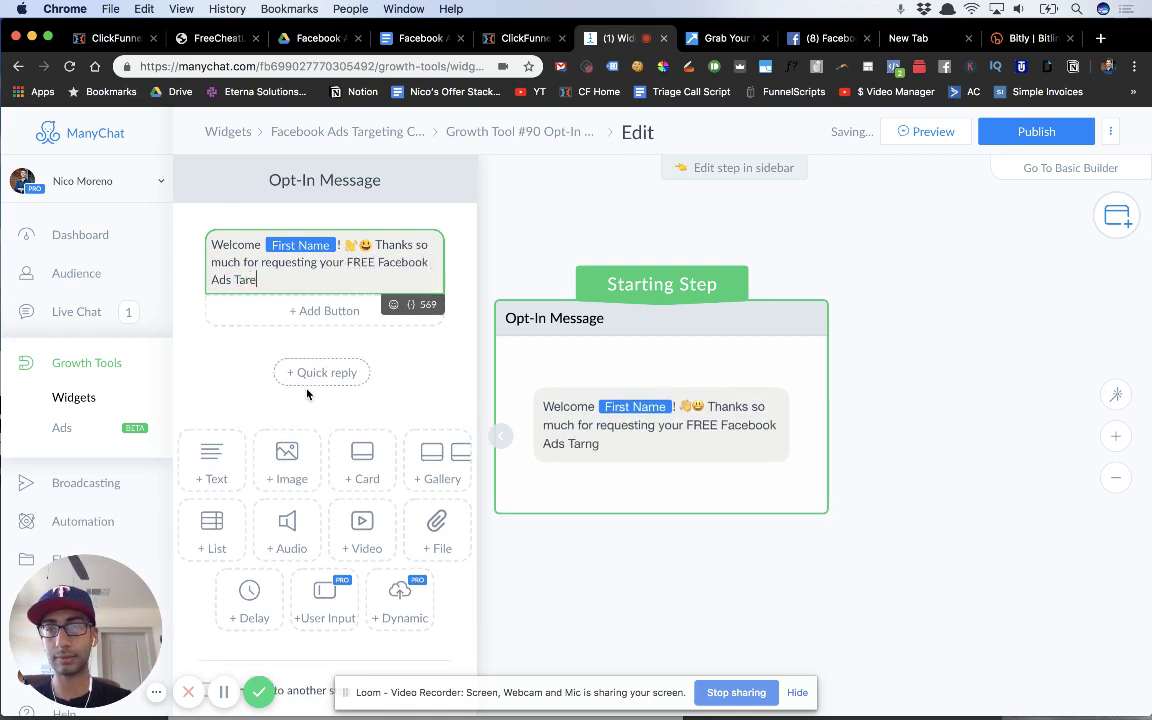
key("BackSpace")
key("BackSpace")
key("BackSpace")
key("BackSpace")
type("geting ")
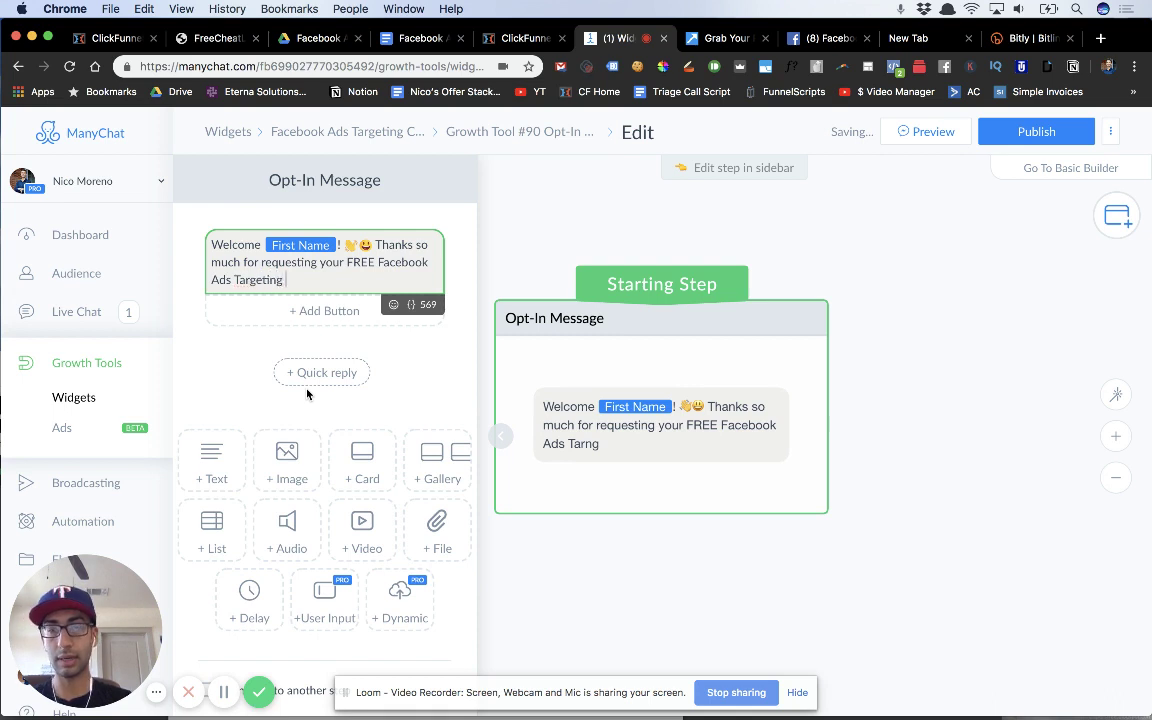
type("Checklist!")
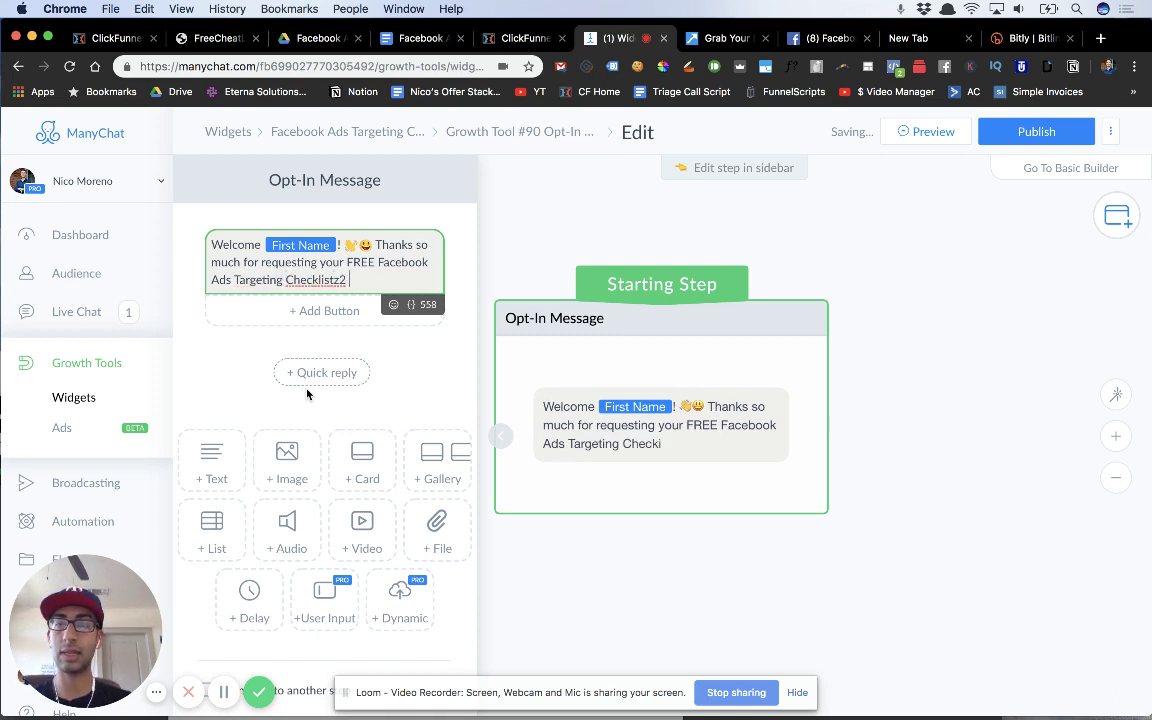
Add a separate paragraph to the opt-in message reading "Click below now to download it for FREE!"
key("Return")
key("Return")
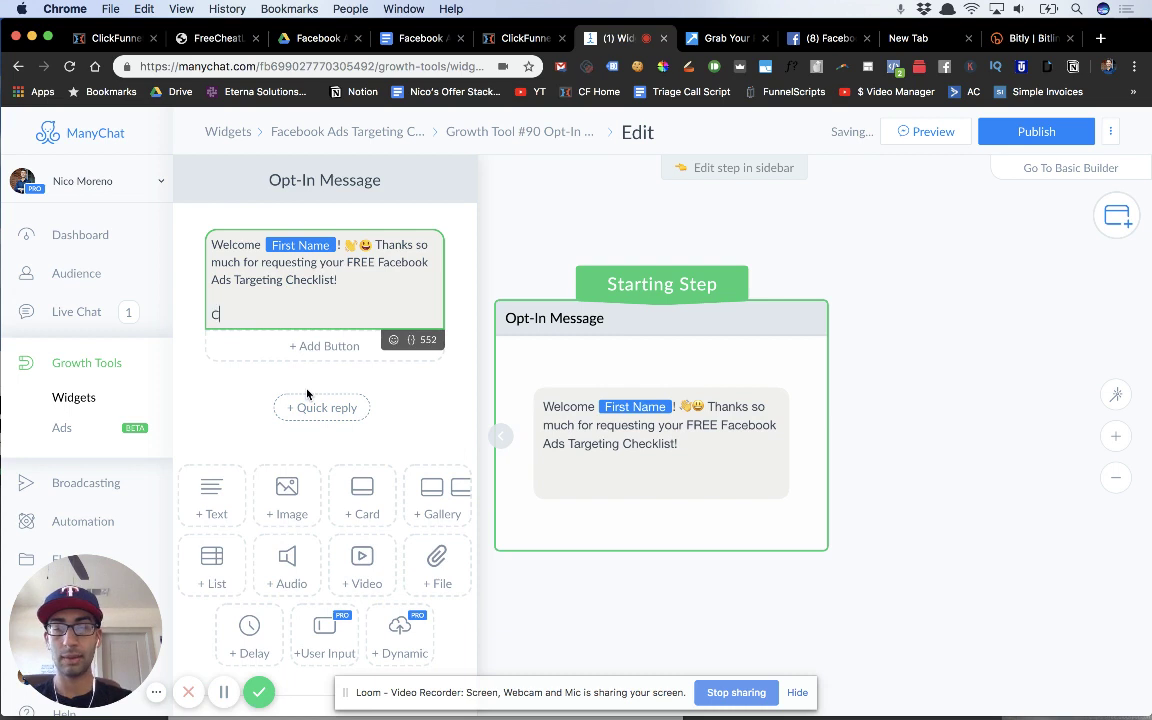
type("C")
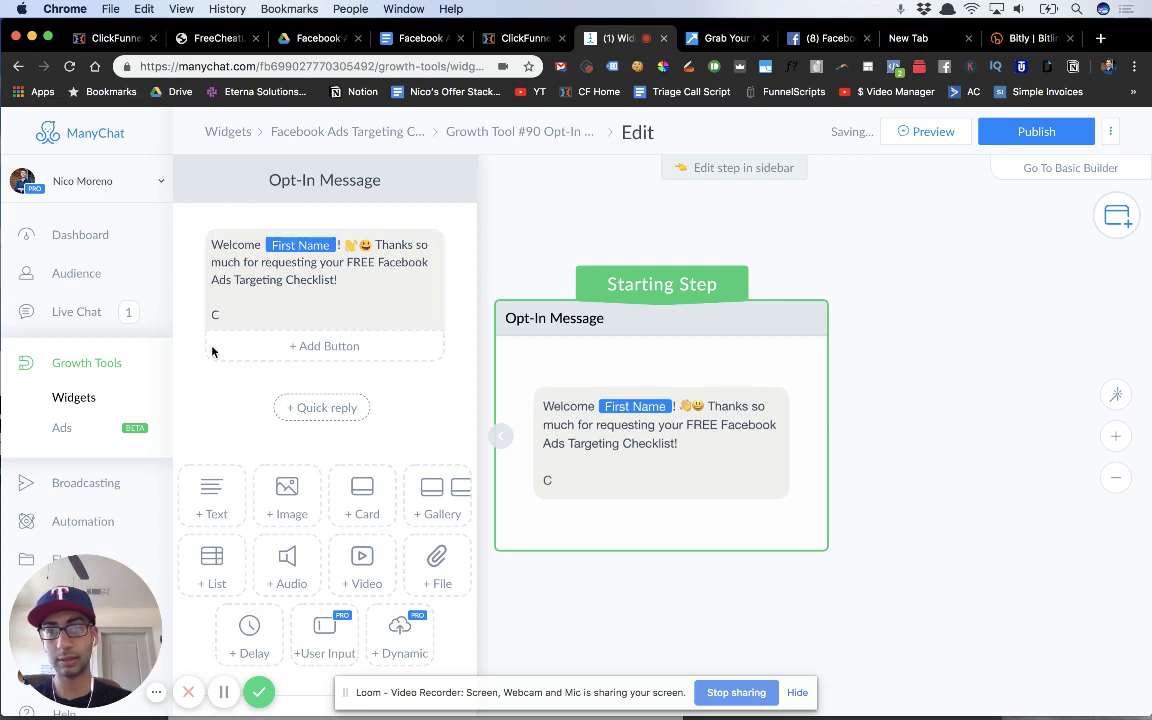
left_click(258, 313)
type("lick below")
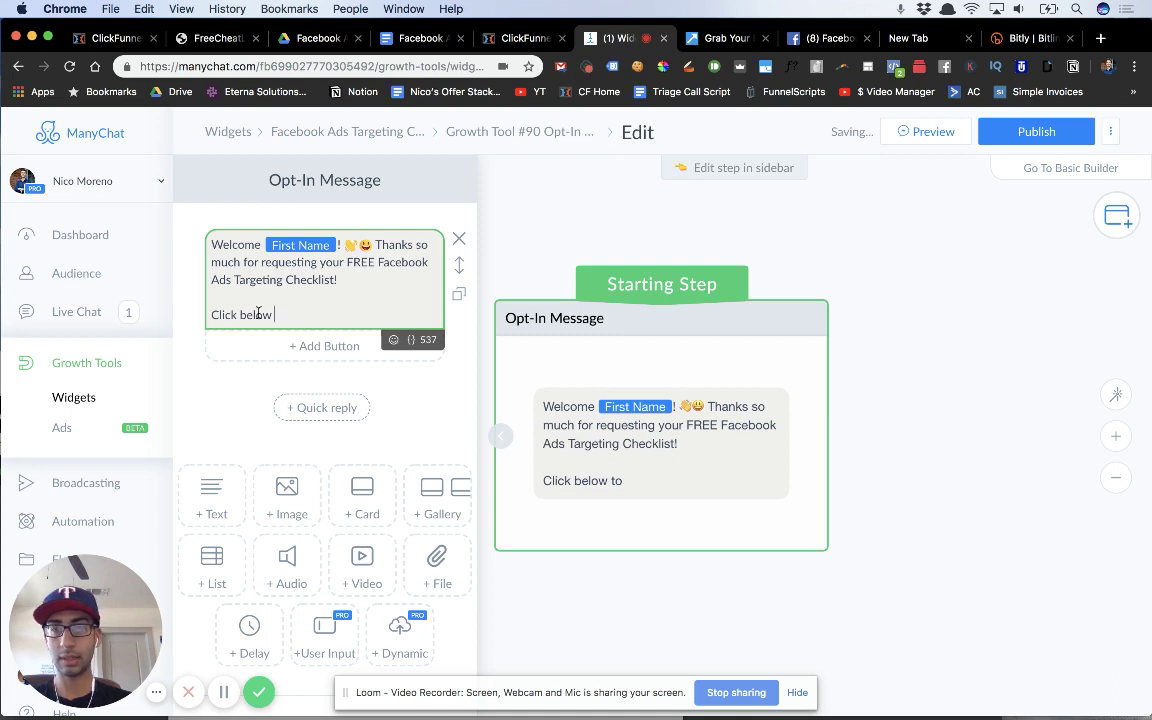
type("now to doan")
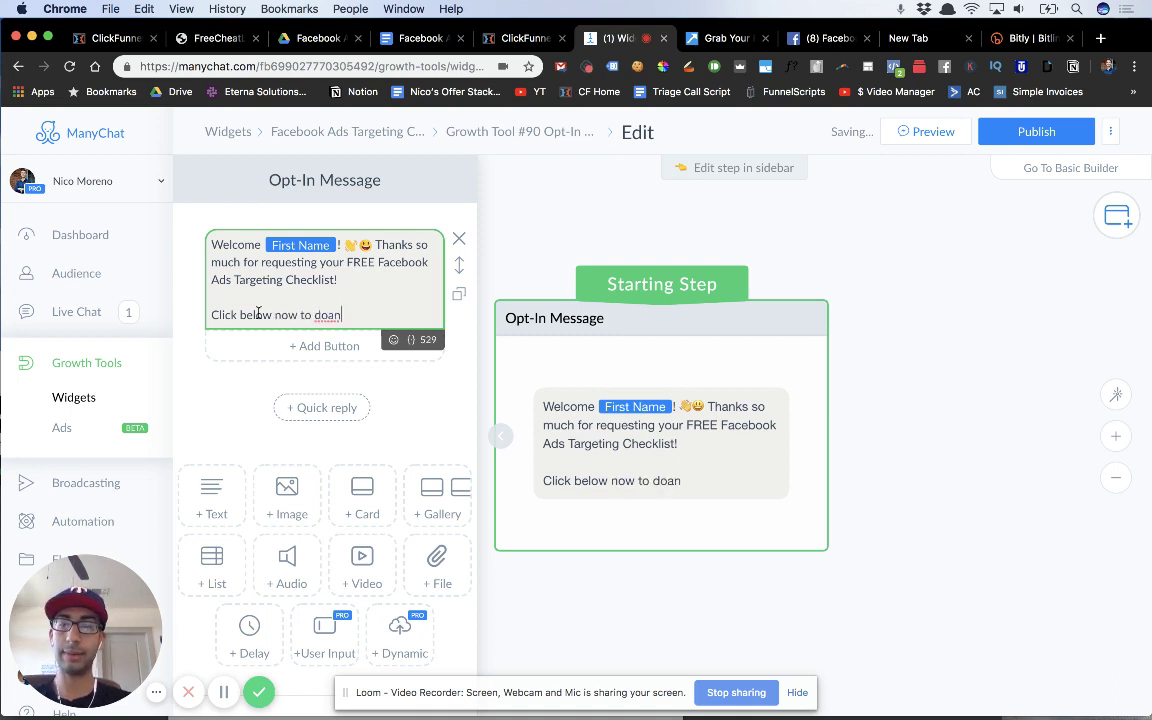
key("BackSpace")
key("BackSpace")
type("wnload it for")
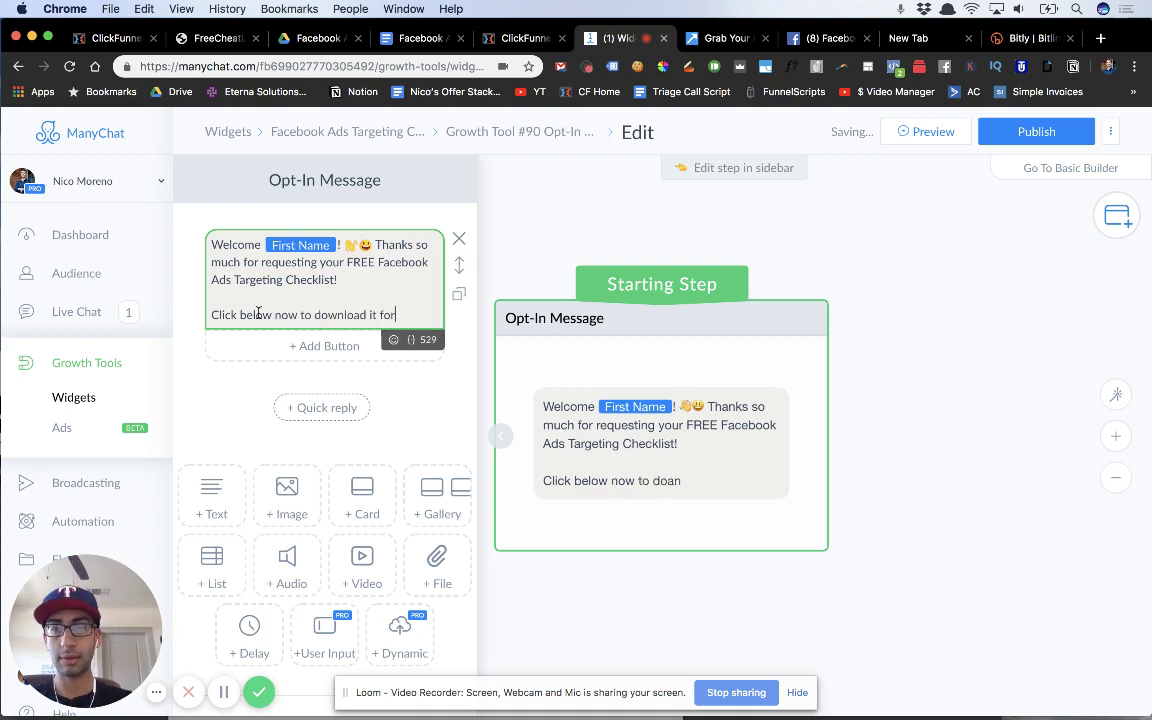
type(" FREE!")
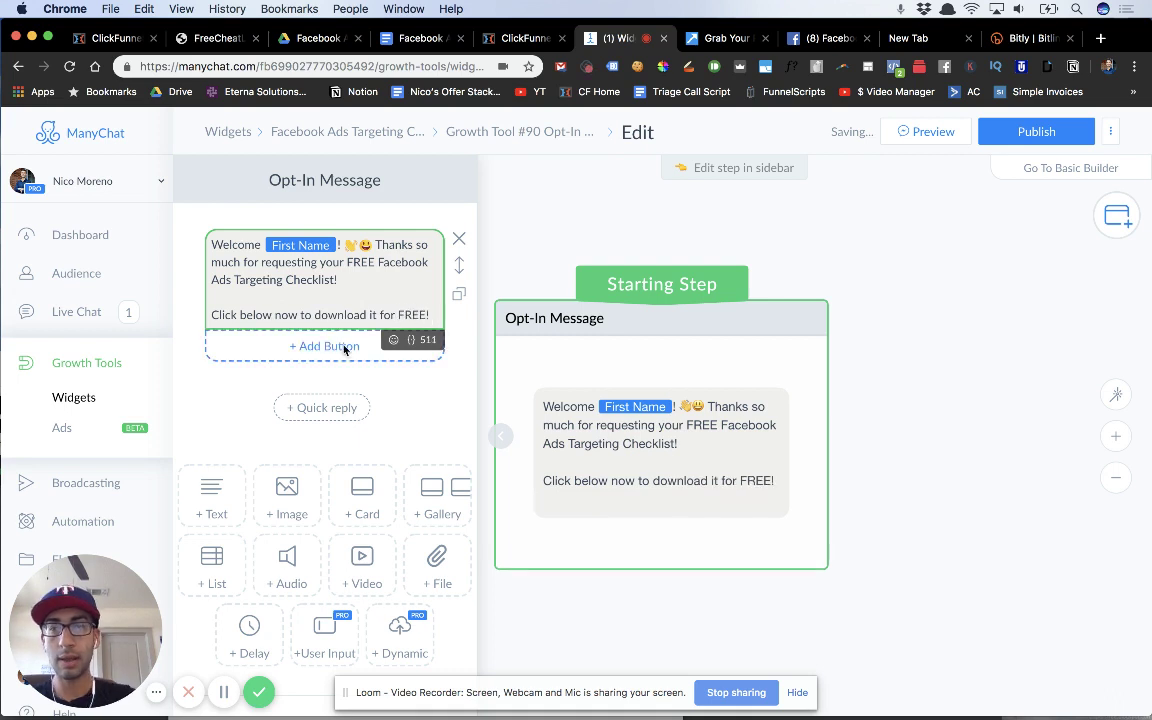
End the download line with a smiley and two pointing-down emojis, and add a button beneath the message
left_click(393, 339)
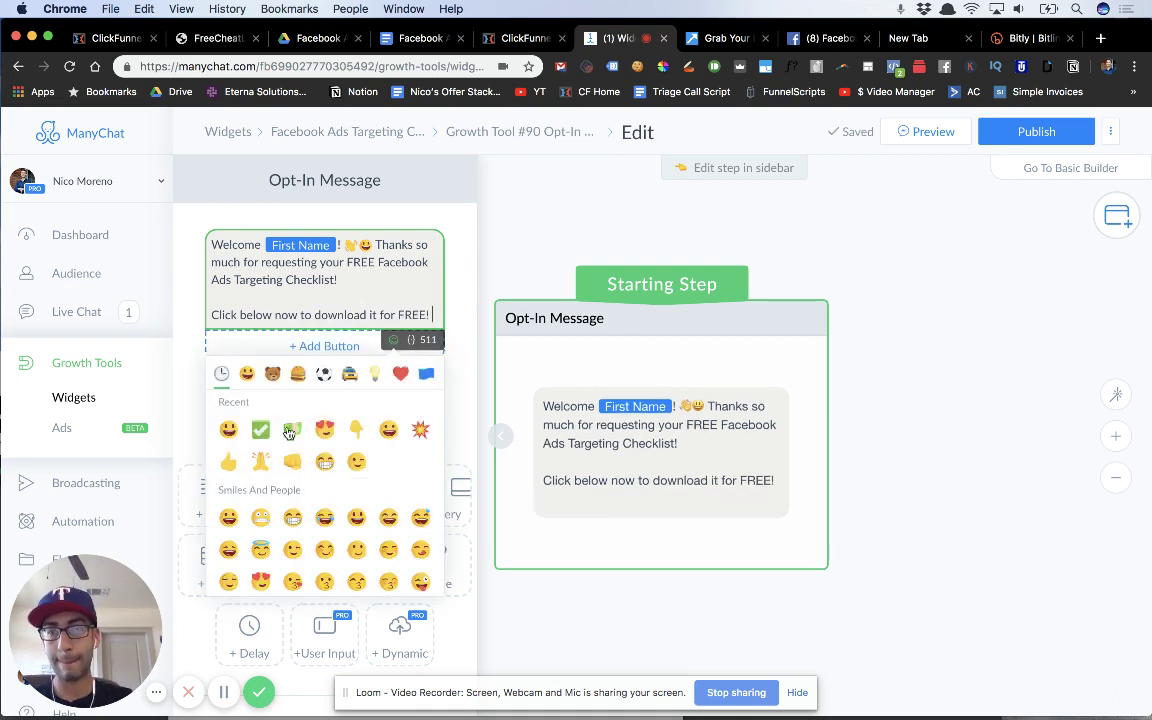
left_click(355, 430)
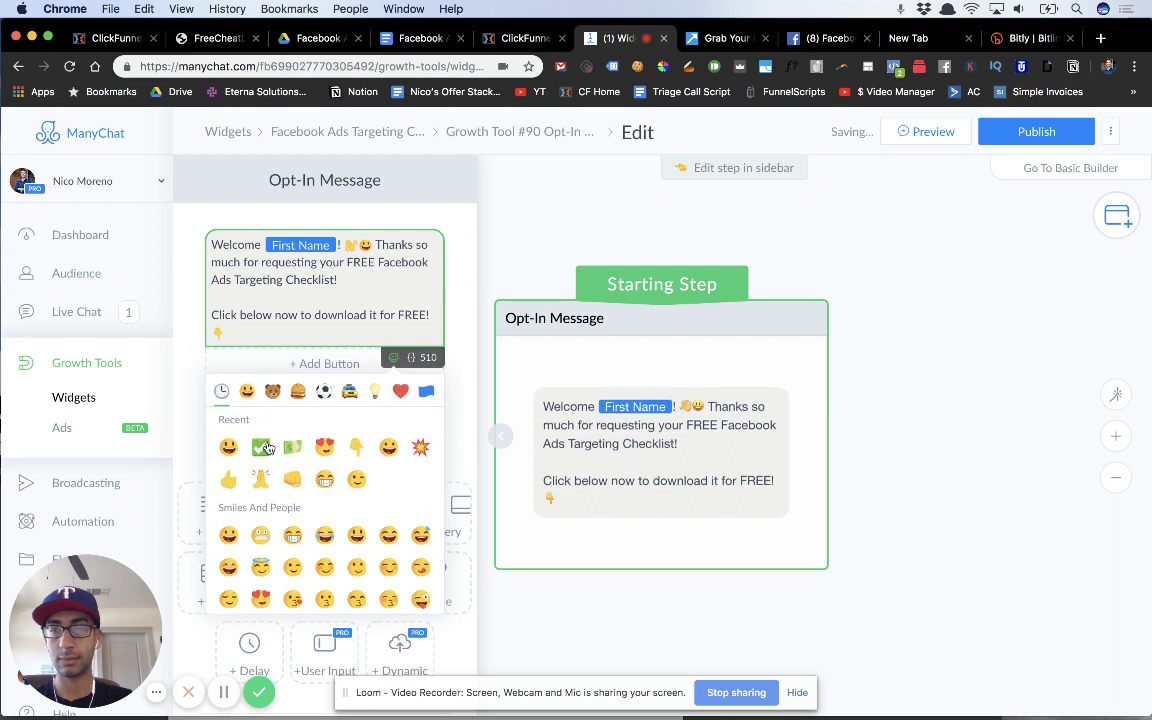
left_click(355, 446)
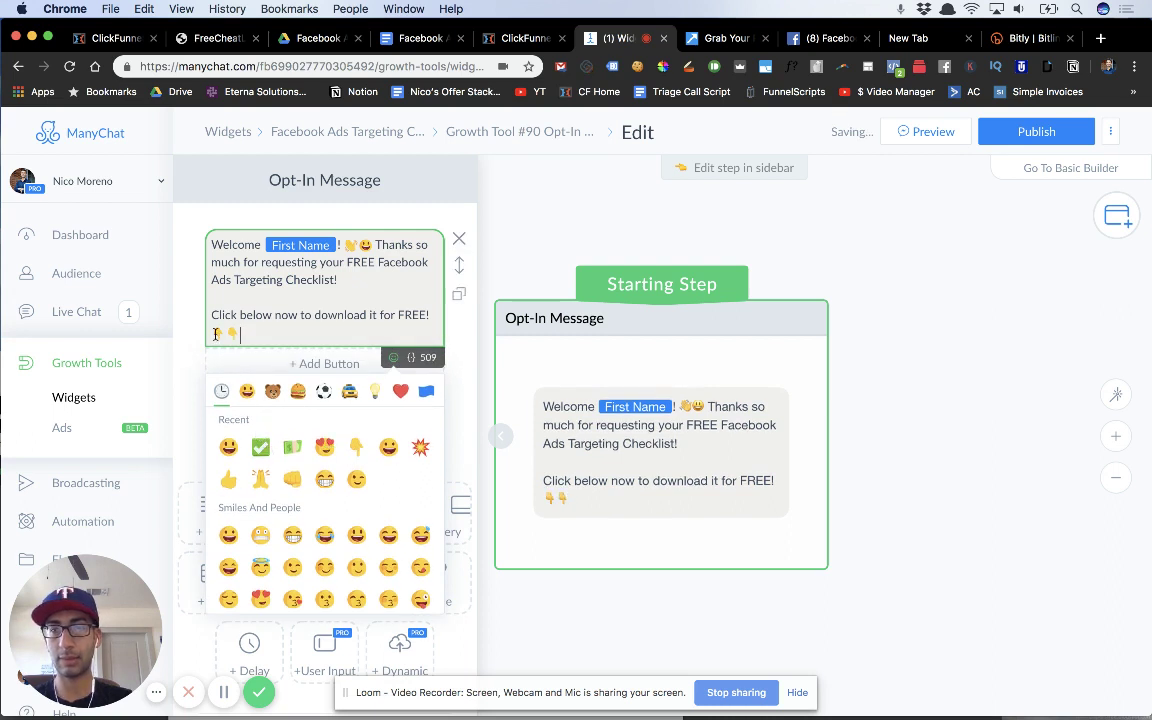
left_click(215, 334)
left_click(393, 357)
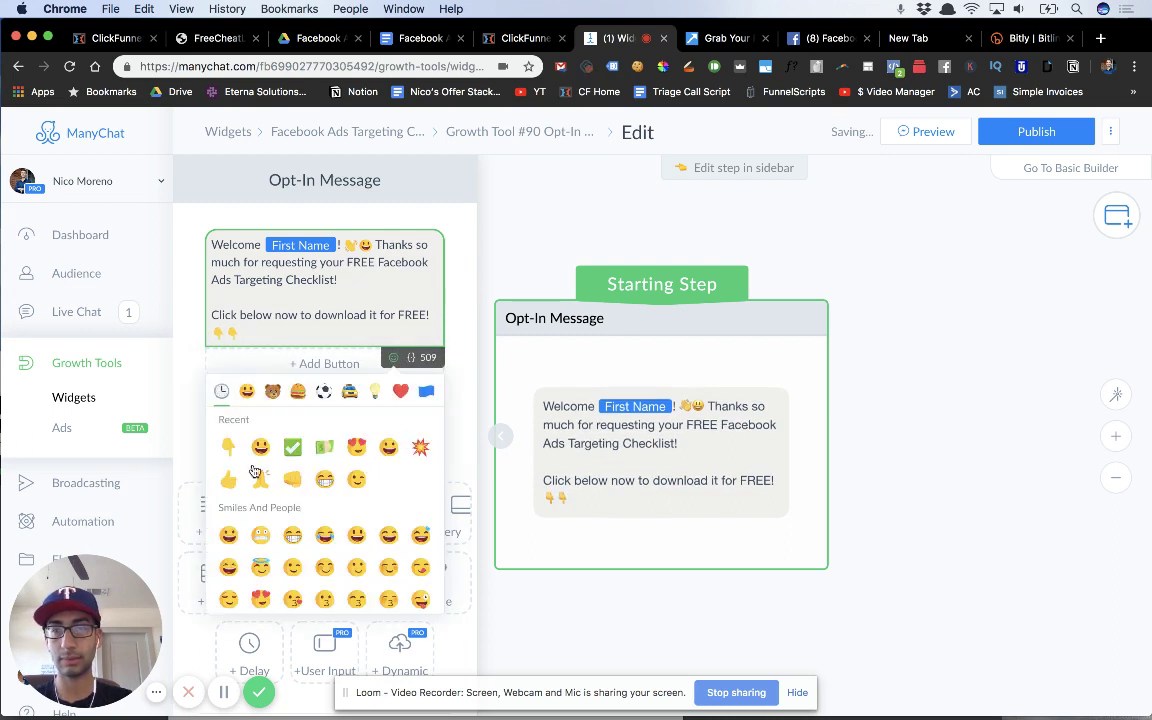
left_click(260, 446)
left_click(313, 331)
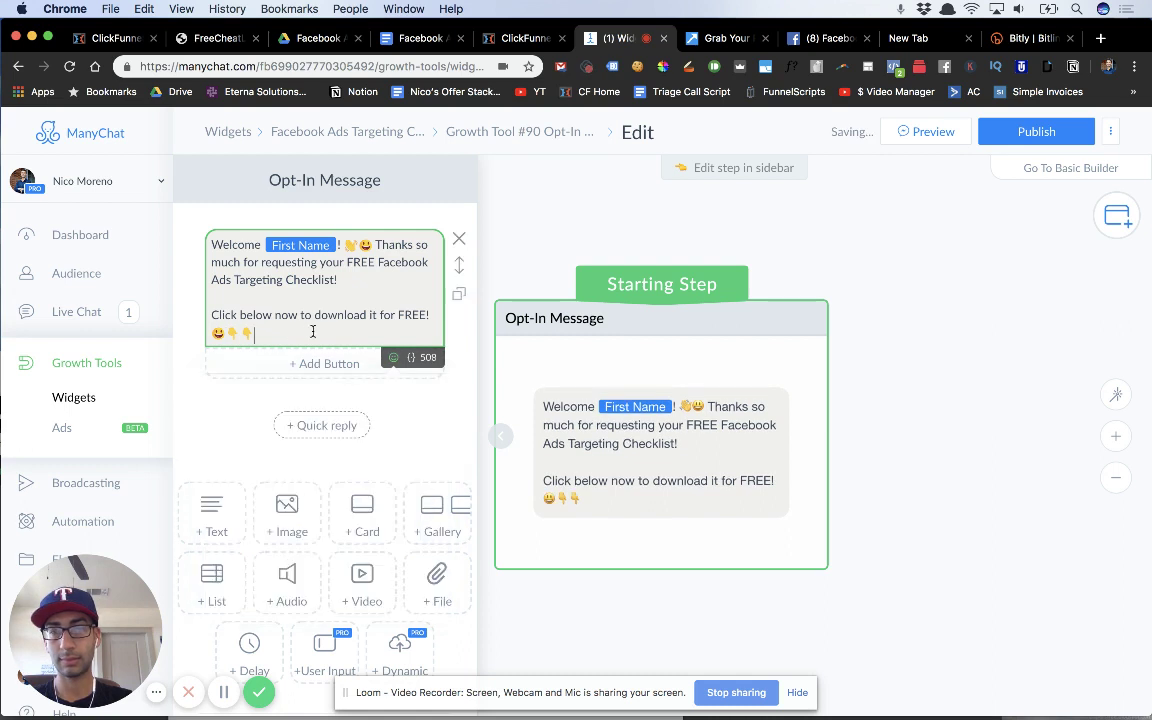
left_click(329, 363)
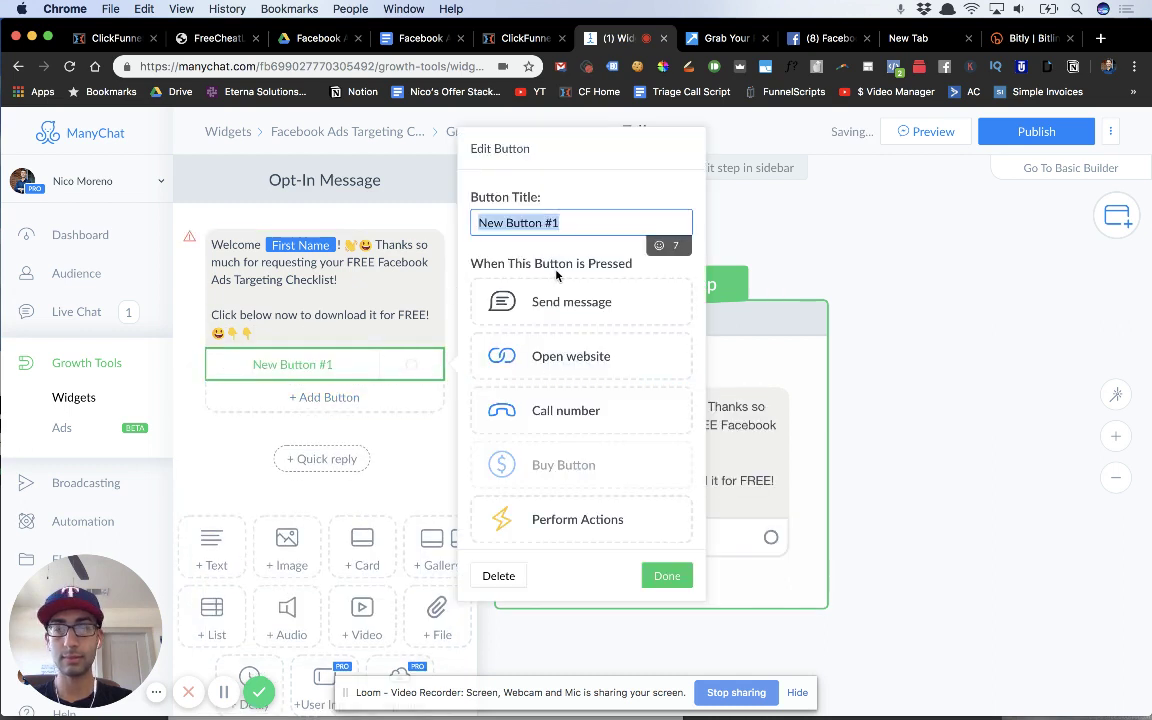
After "Checklist!" in the first paragraph, insert "This cool little cheat sheet will take you from zero to hero FAST!"
left_click(359, 279)
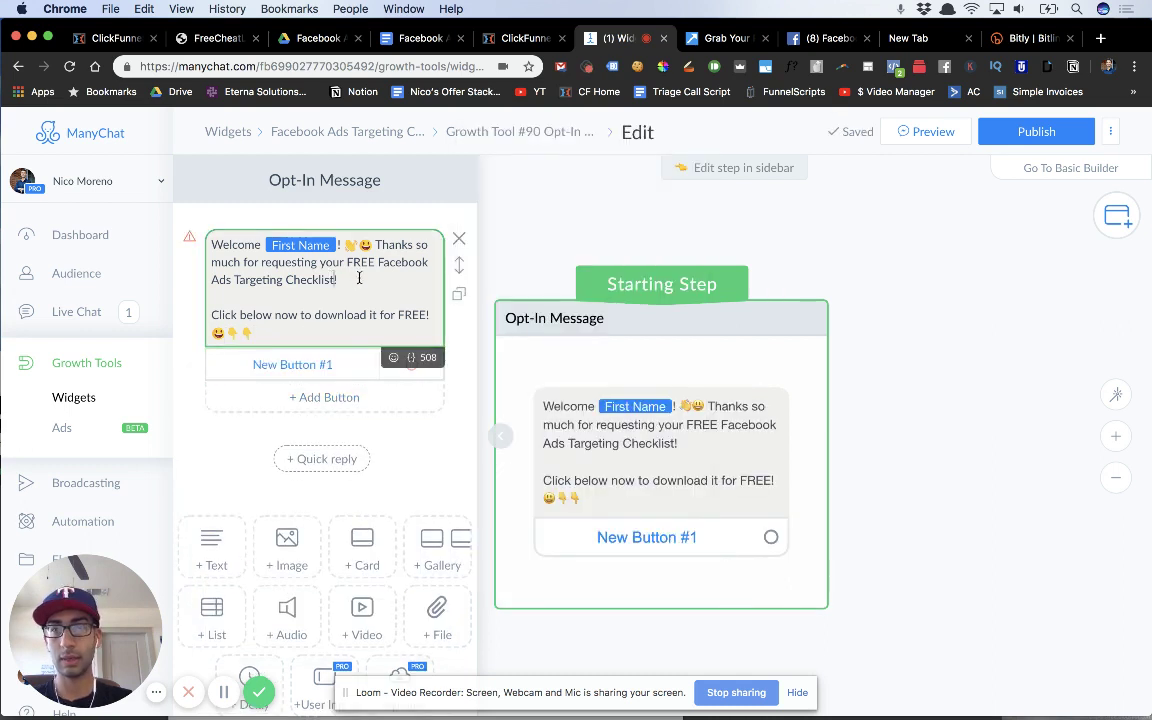
type("This cool")
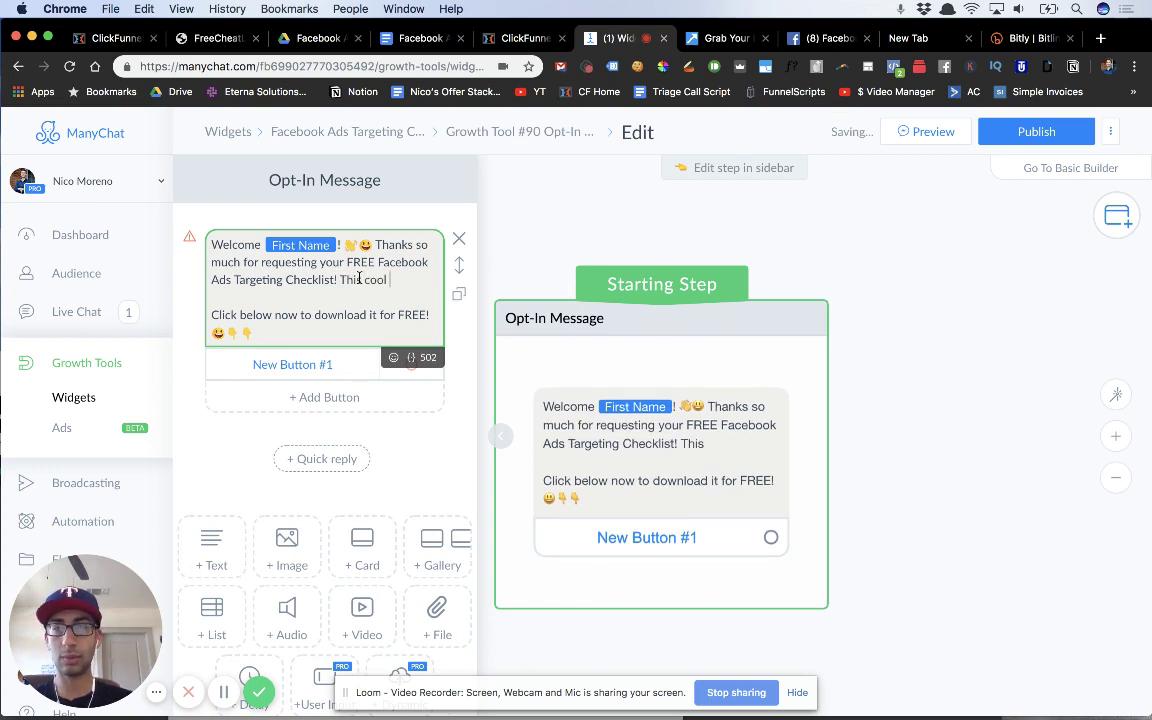
type(" lik")
key("BackSpace")
type("ttle cheat shee")
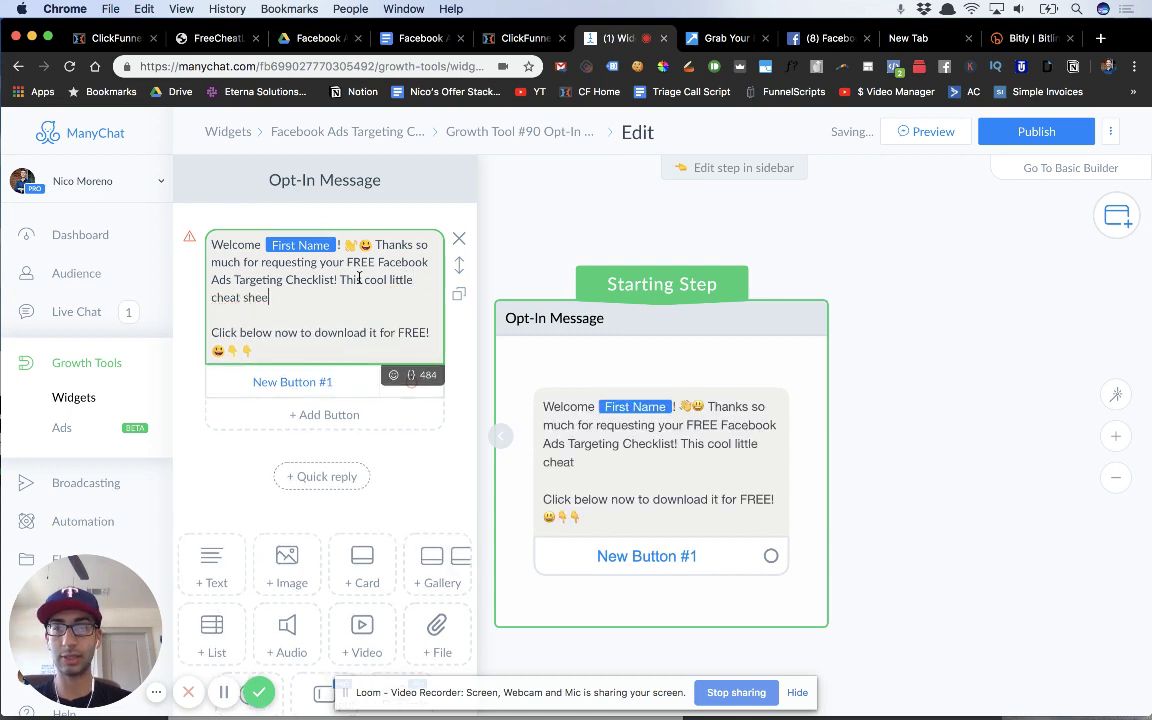
type("t will take you fro")
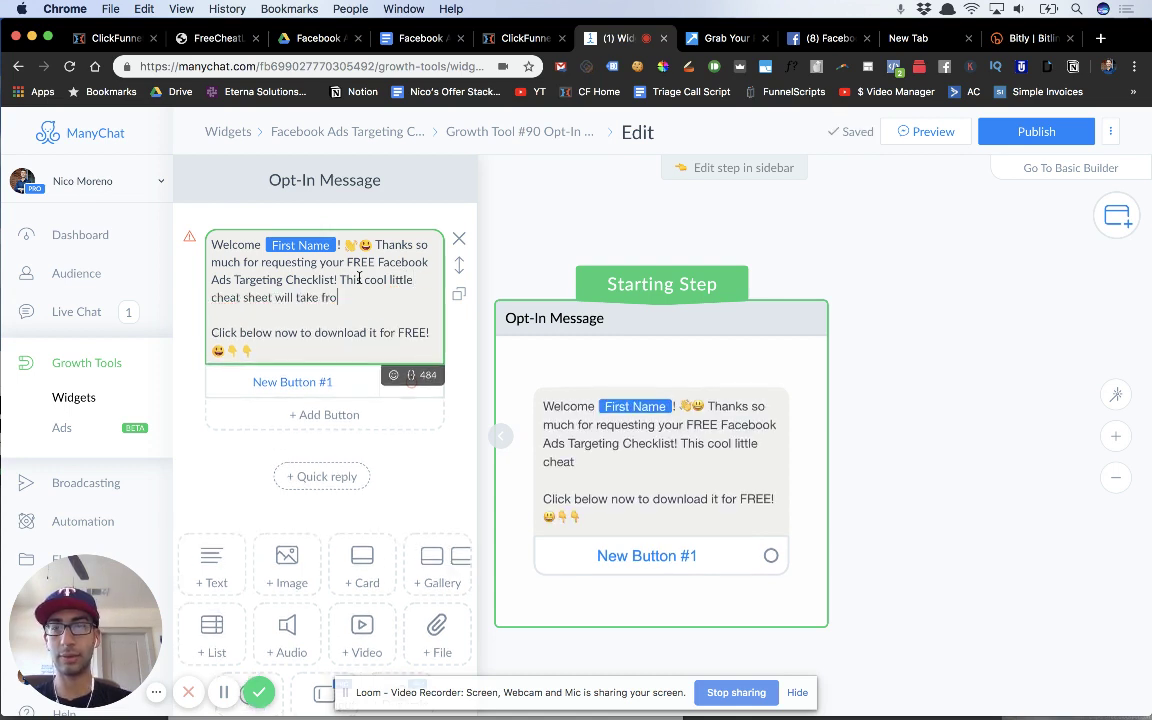
key("BackSpace")
key("BackSpace")
key("BackSpace")
type("you from")
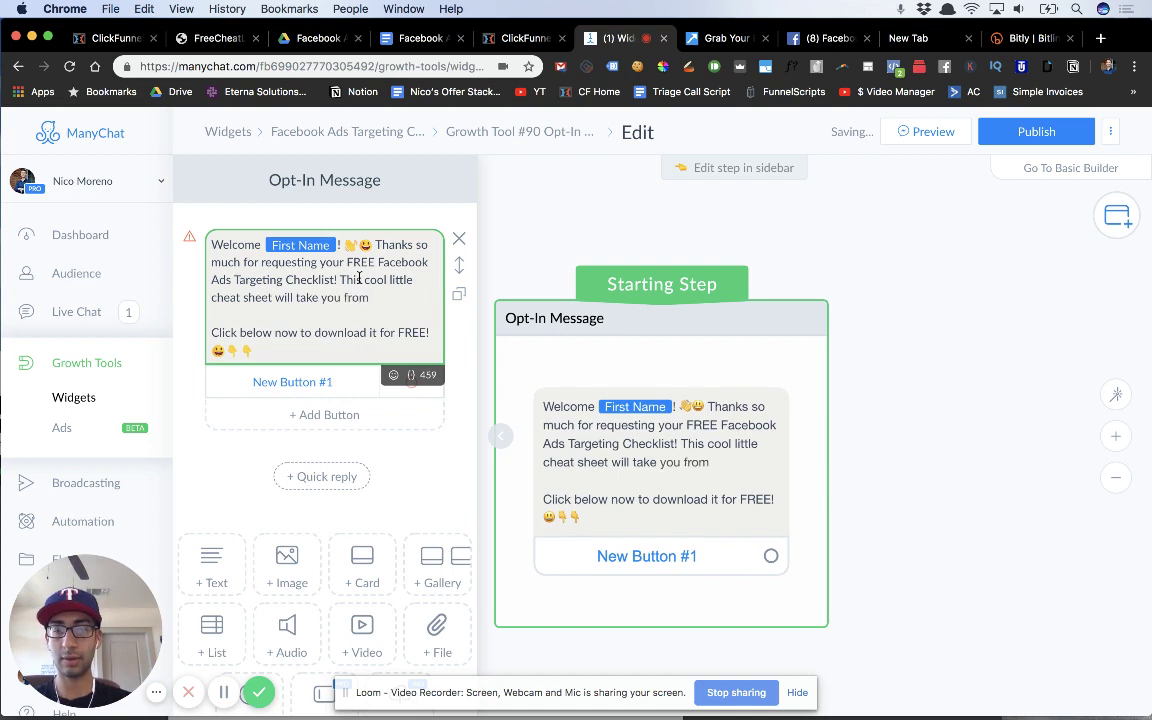
type(" coero to")
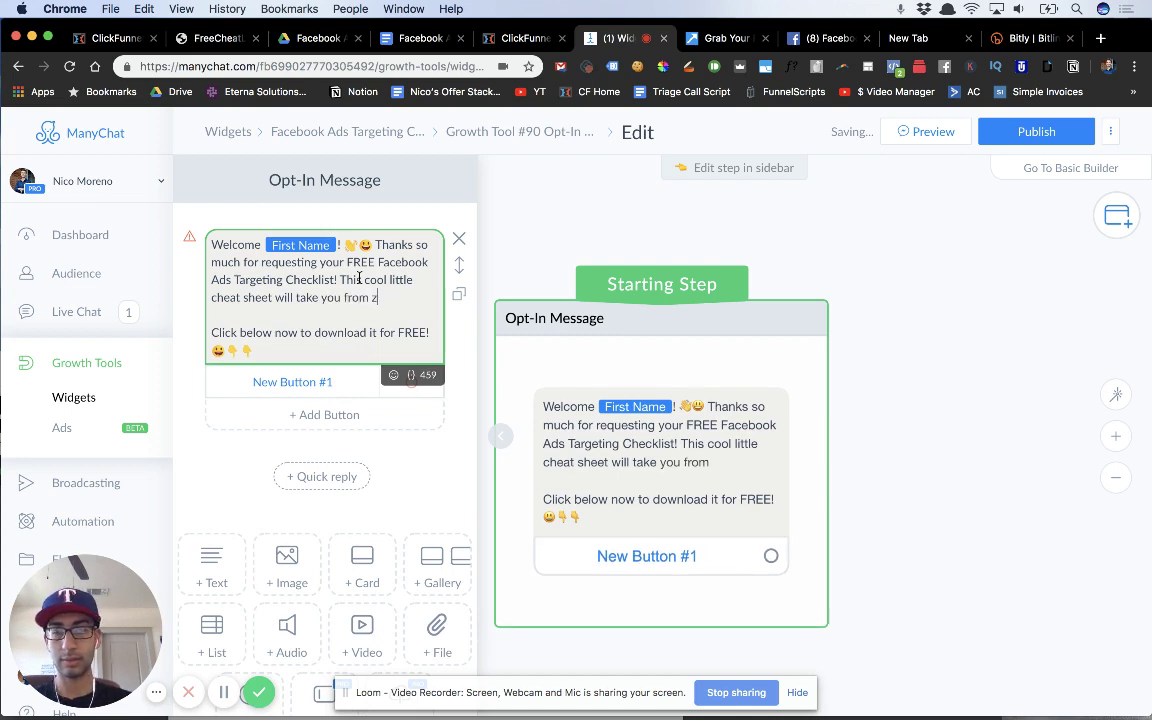
type(" hero FAST!")
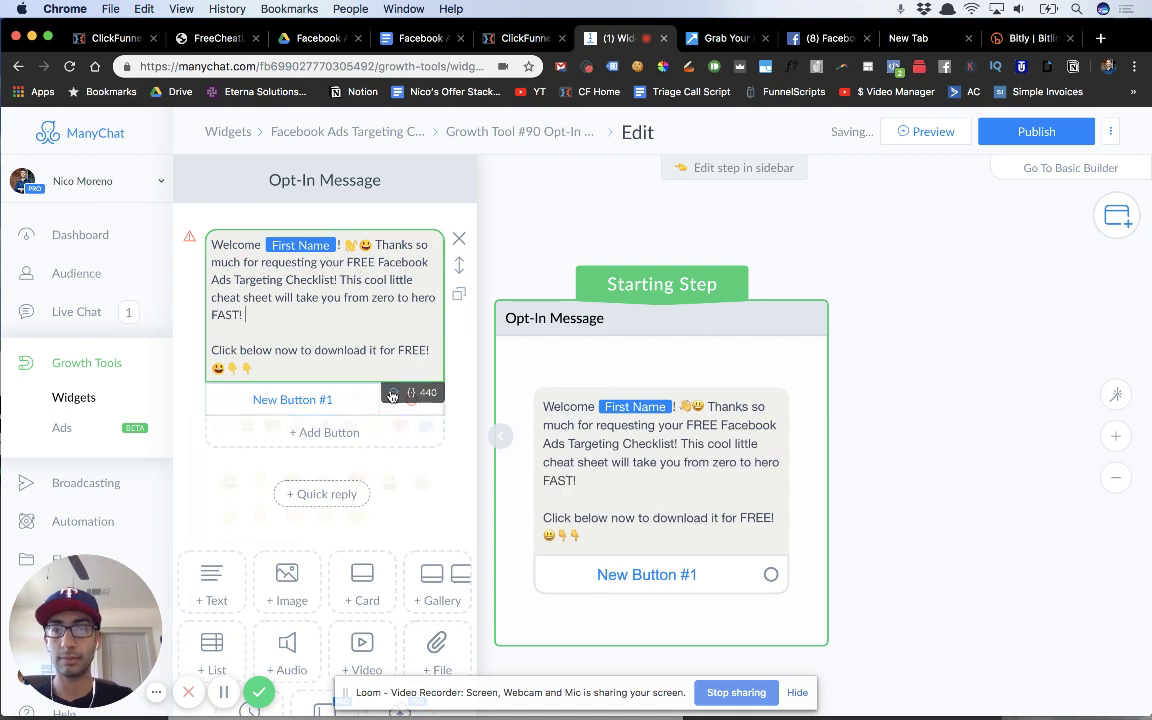
Insert a heart-eyes emoji and a fist emoji after "FAST!"
left_click(393, 392)
left_click(357, 490)
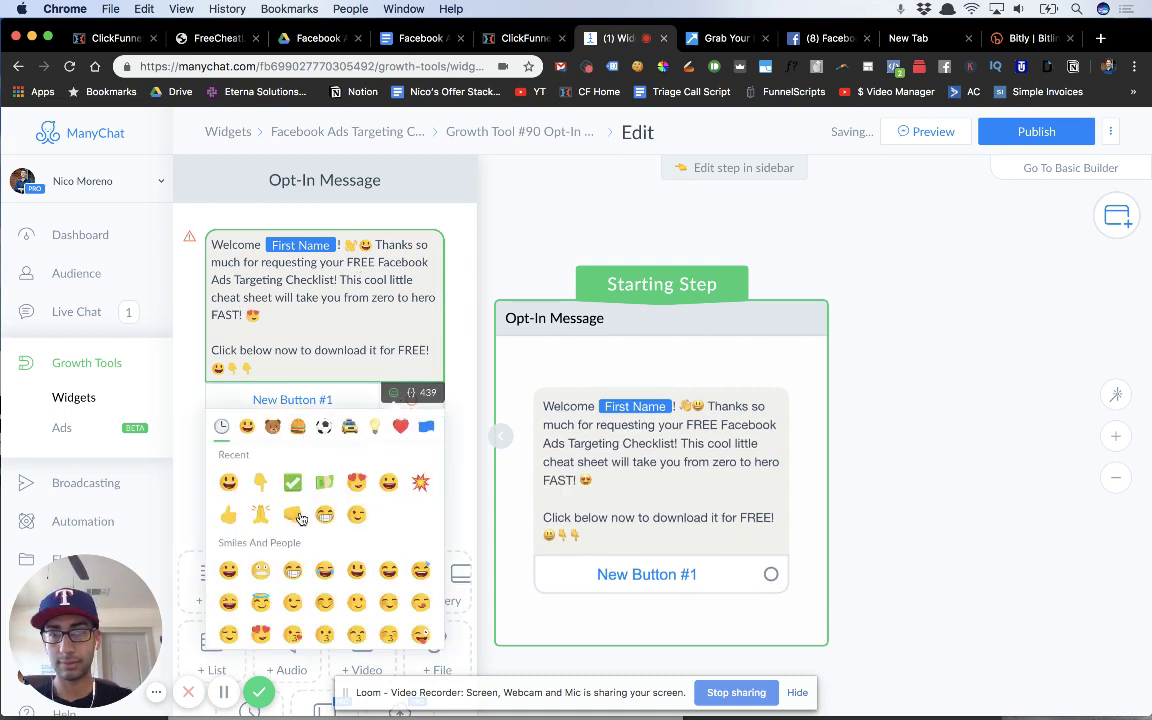
left_click(293, 515)
left_click(319, 383)
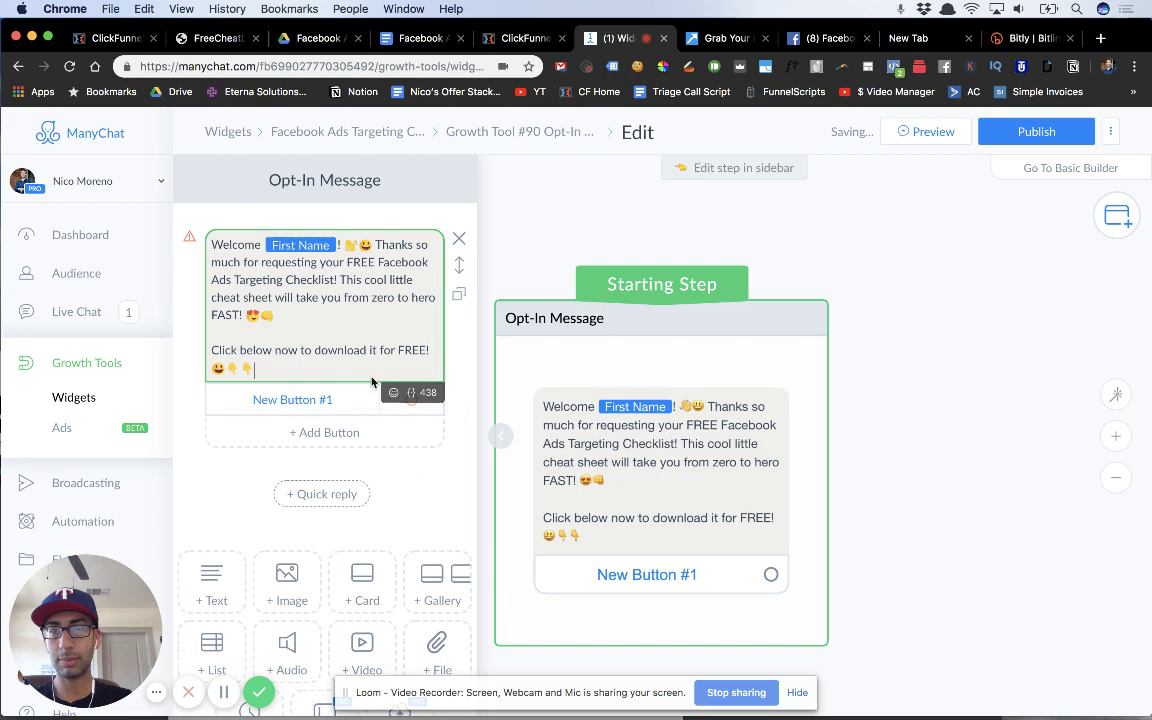
Retitle the message's new button as a green check mark emoji followed by "GIMME!"
left_click(324, 394)
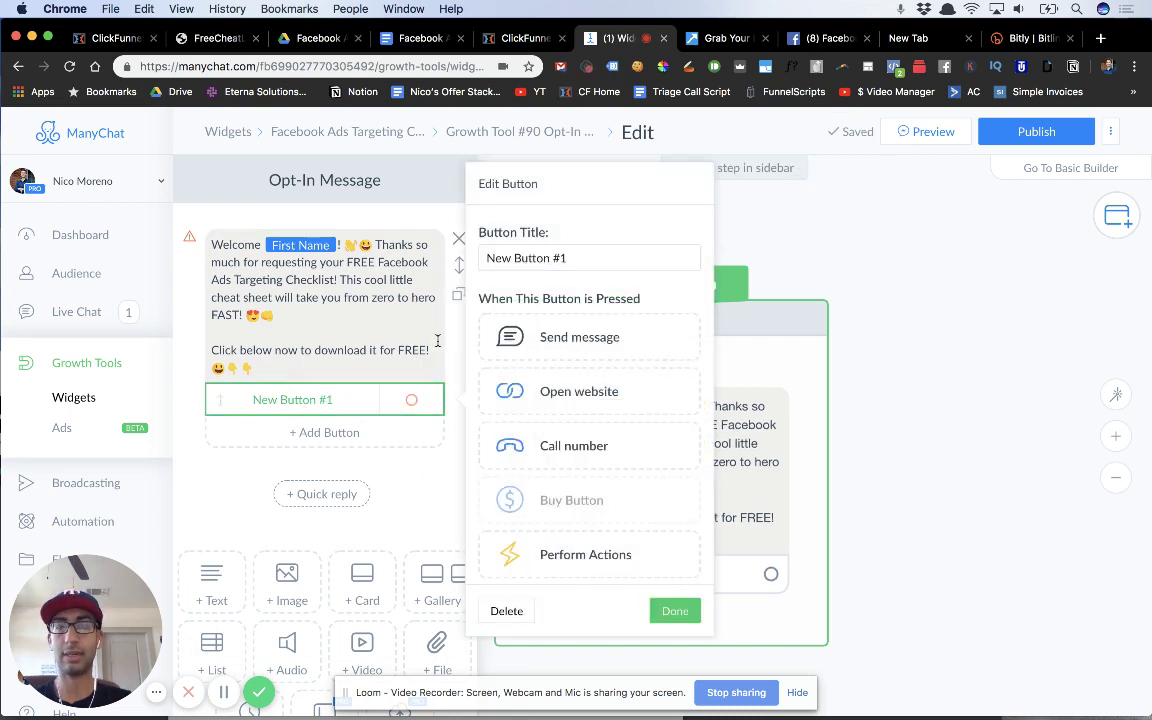
left_click(569, 258)
triple_click(677, 264)
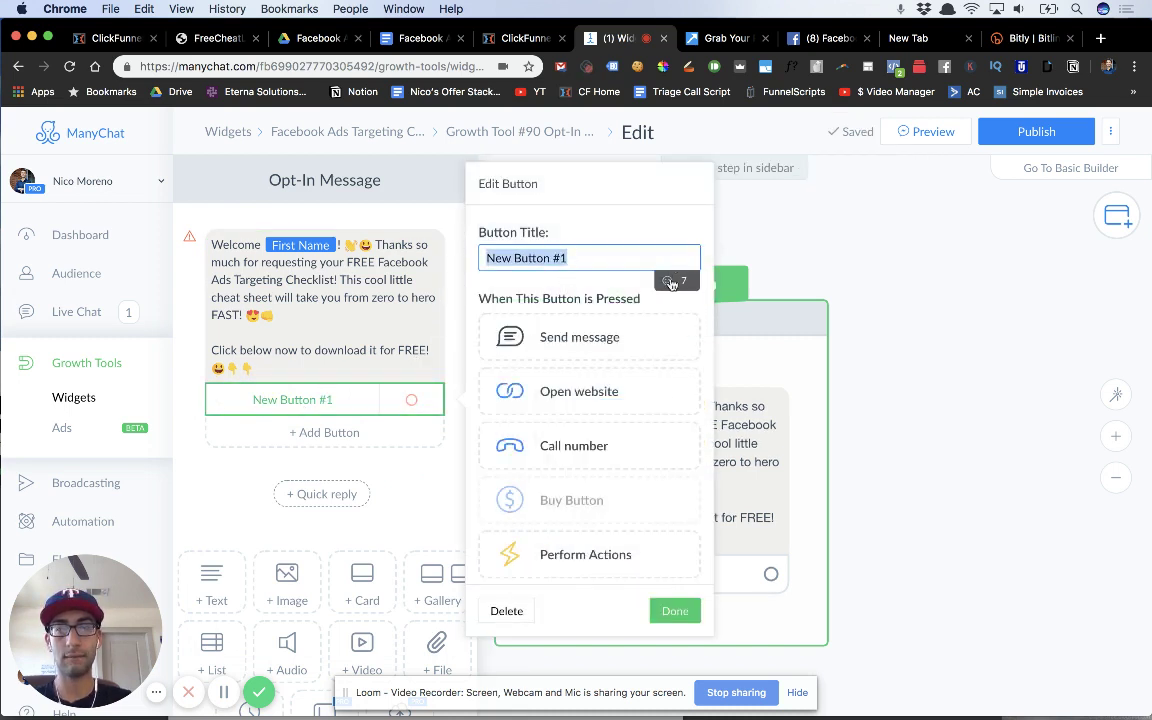
left_click(667, 280)
left_click(611, 370)
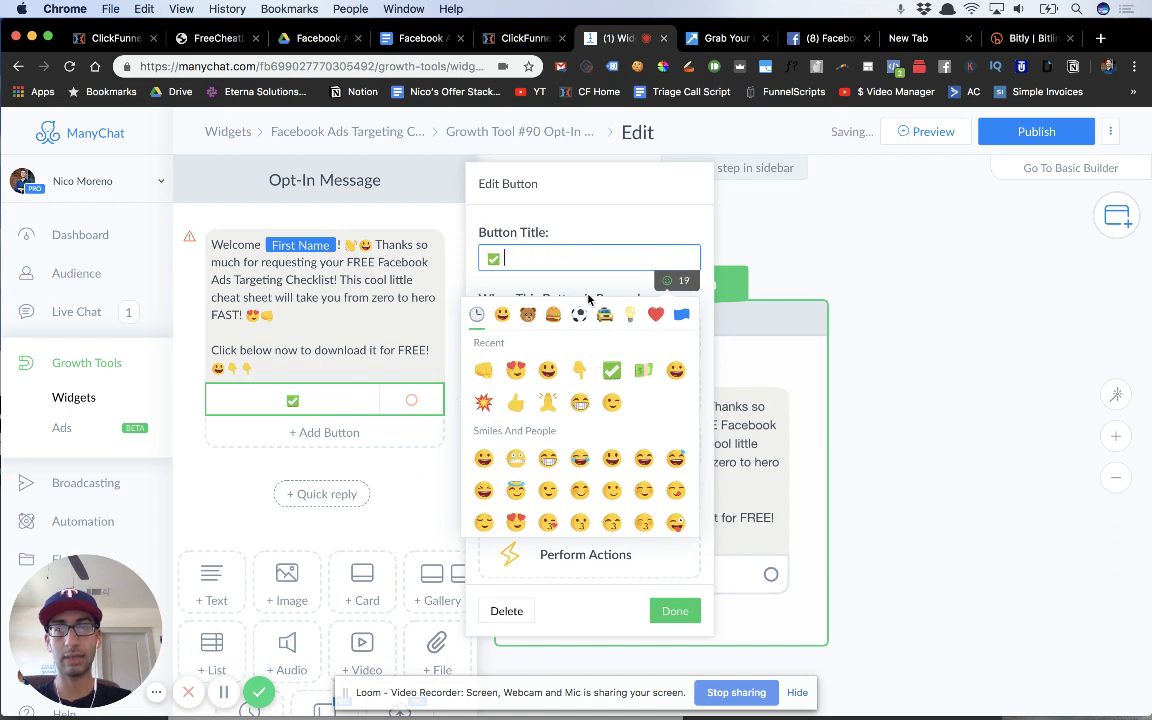
type("GIMME!")
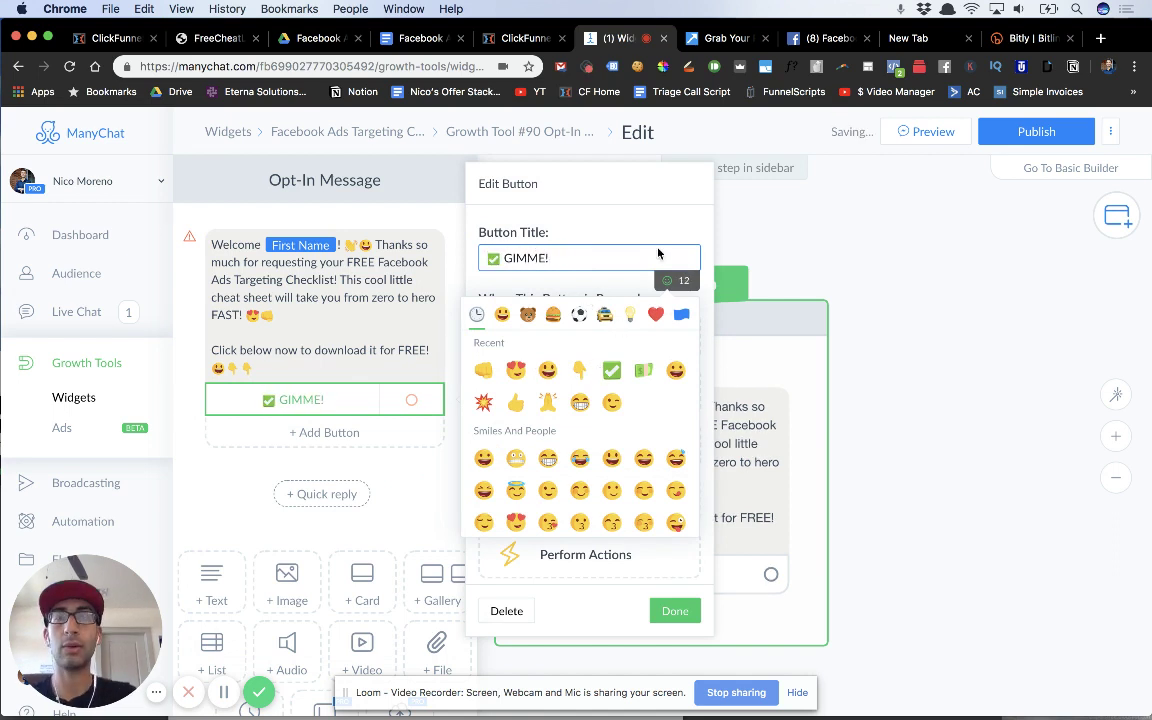
triple_click(658, 226)
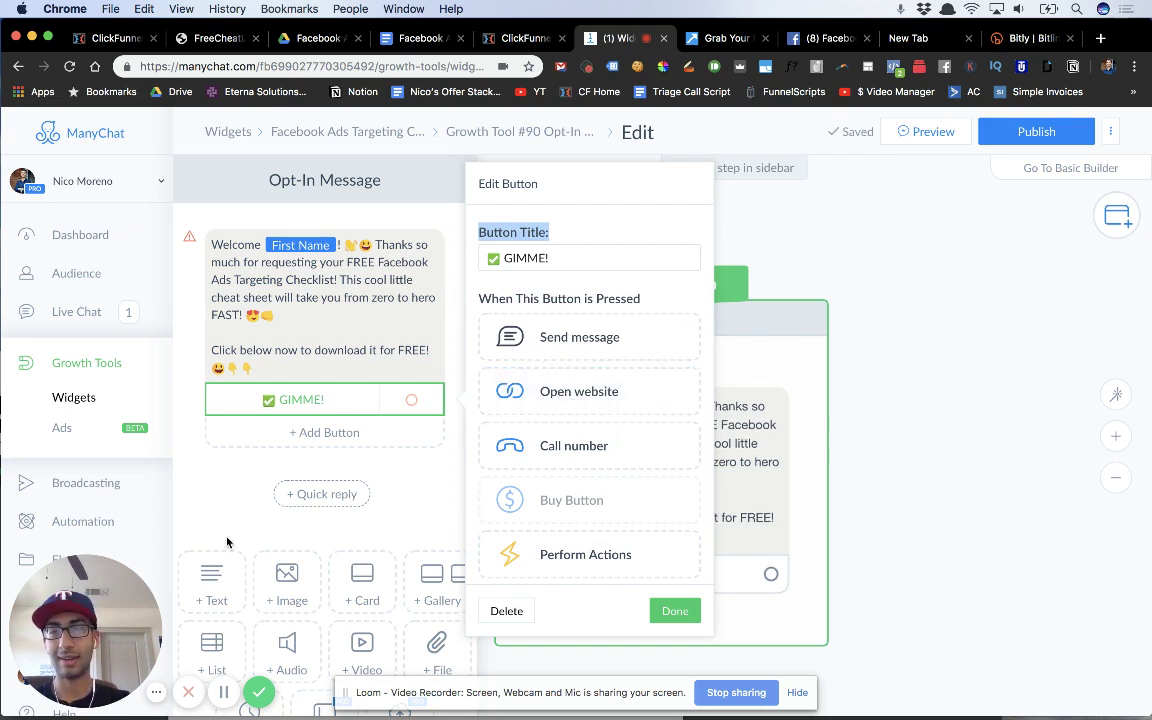
left_click(212, 496)
Add a second text block below the message reading: To unsubscribe, txt "stop"
left_click(211, 578)
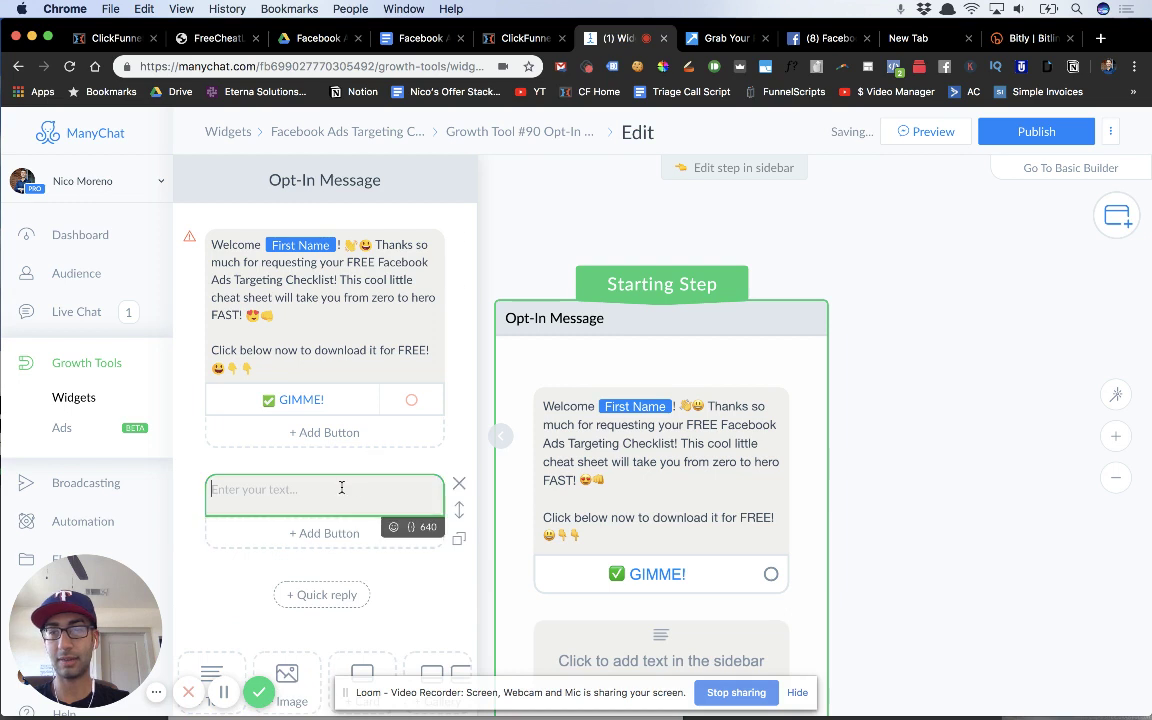
type("If you w")
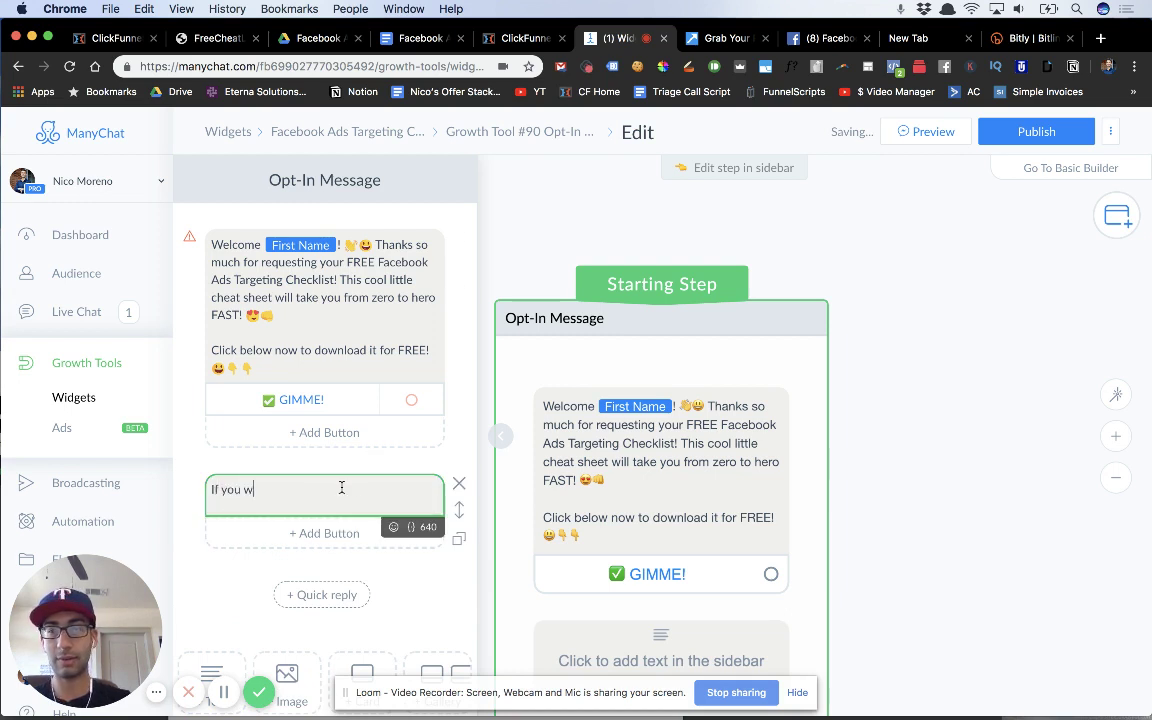
key("ctrl+a")
type("To un")
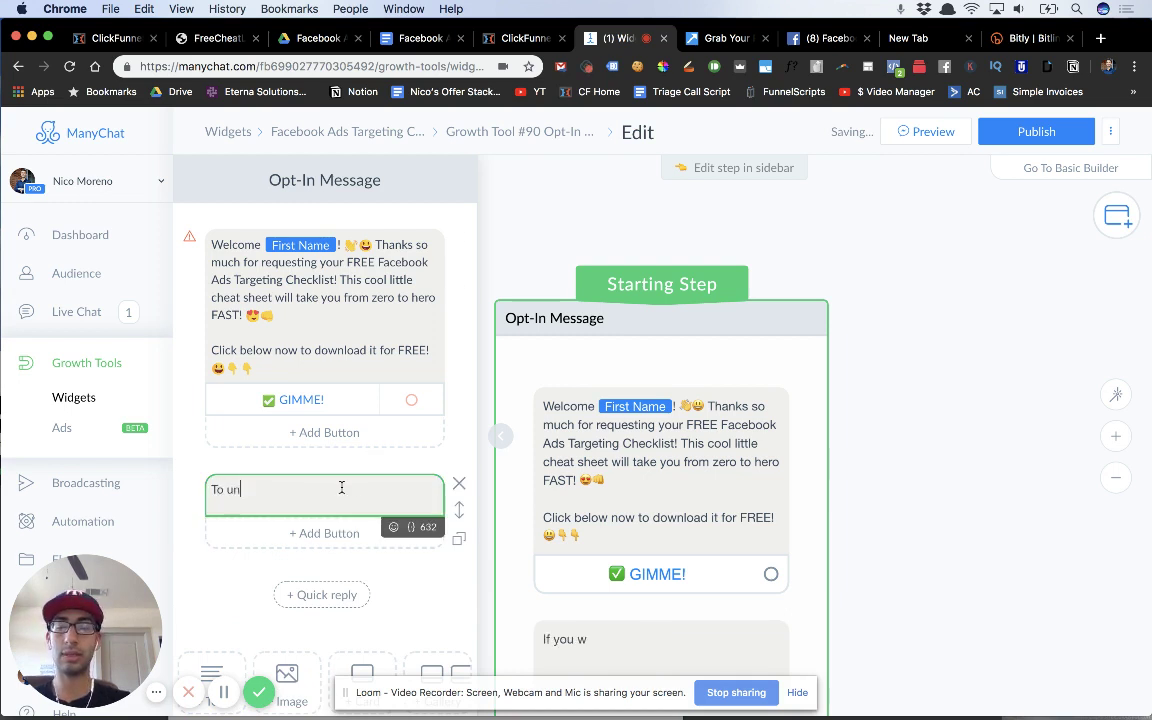
type("sub")
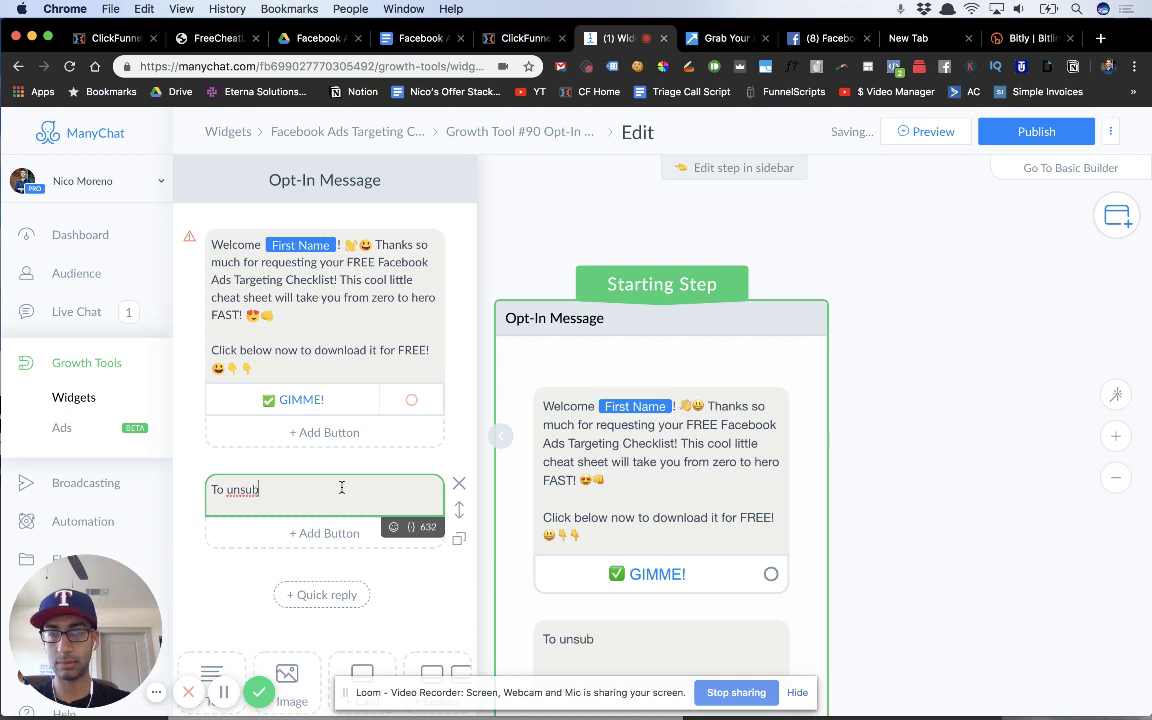
type("scribe,")
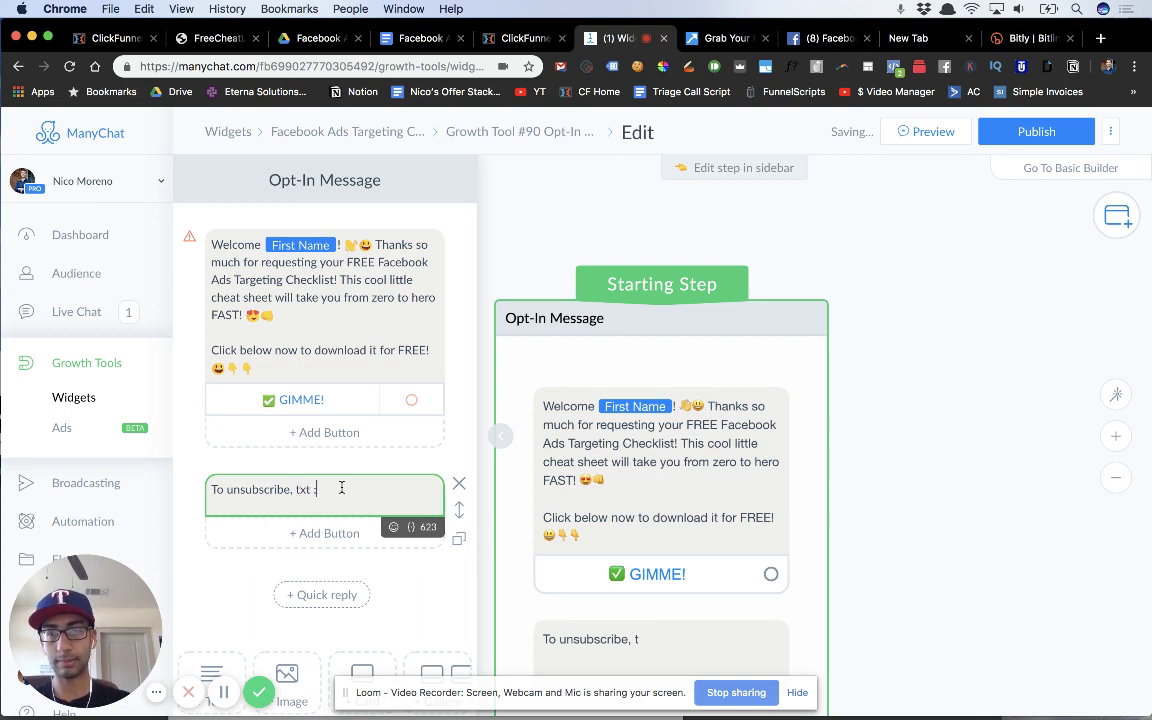
type("txt \"stop\"")
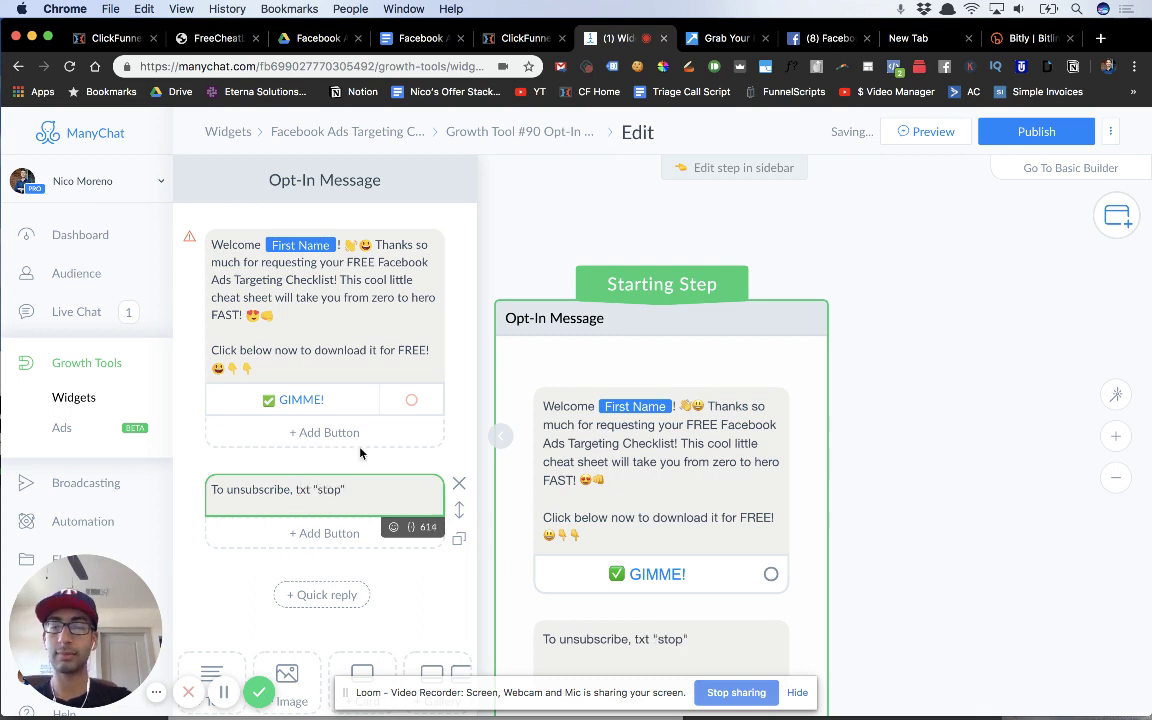
left_click(380, 303)
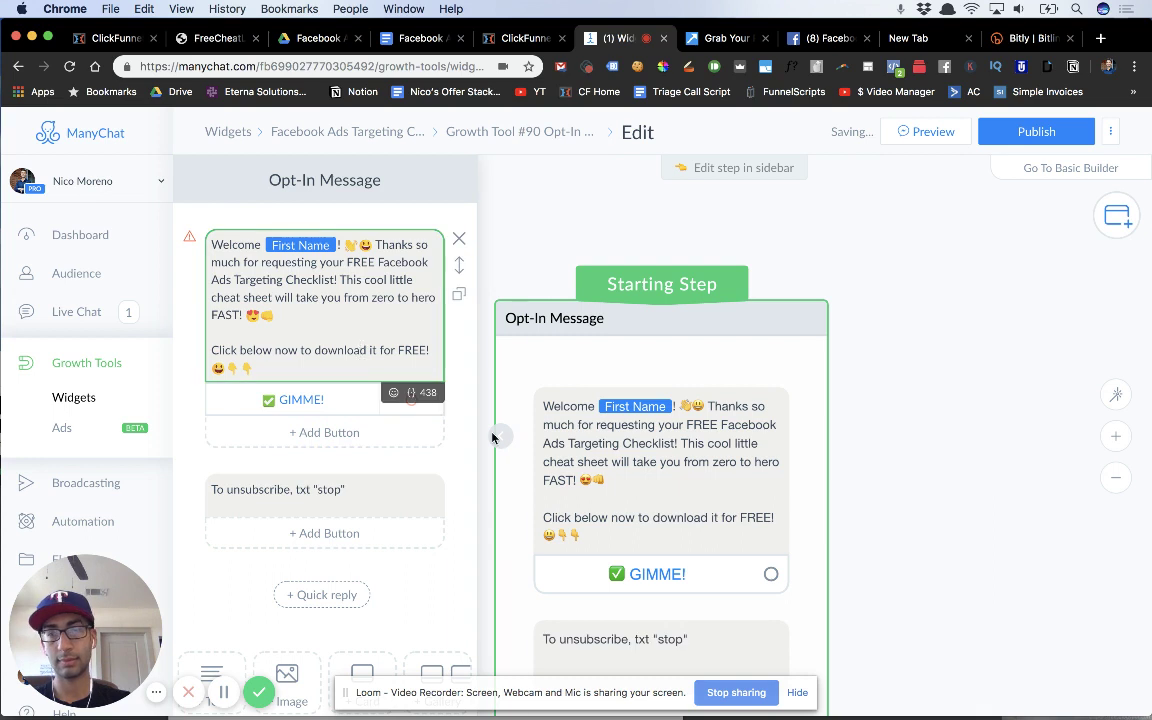
left_click(331, 491)
left_click(310, 492)
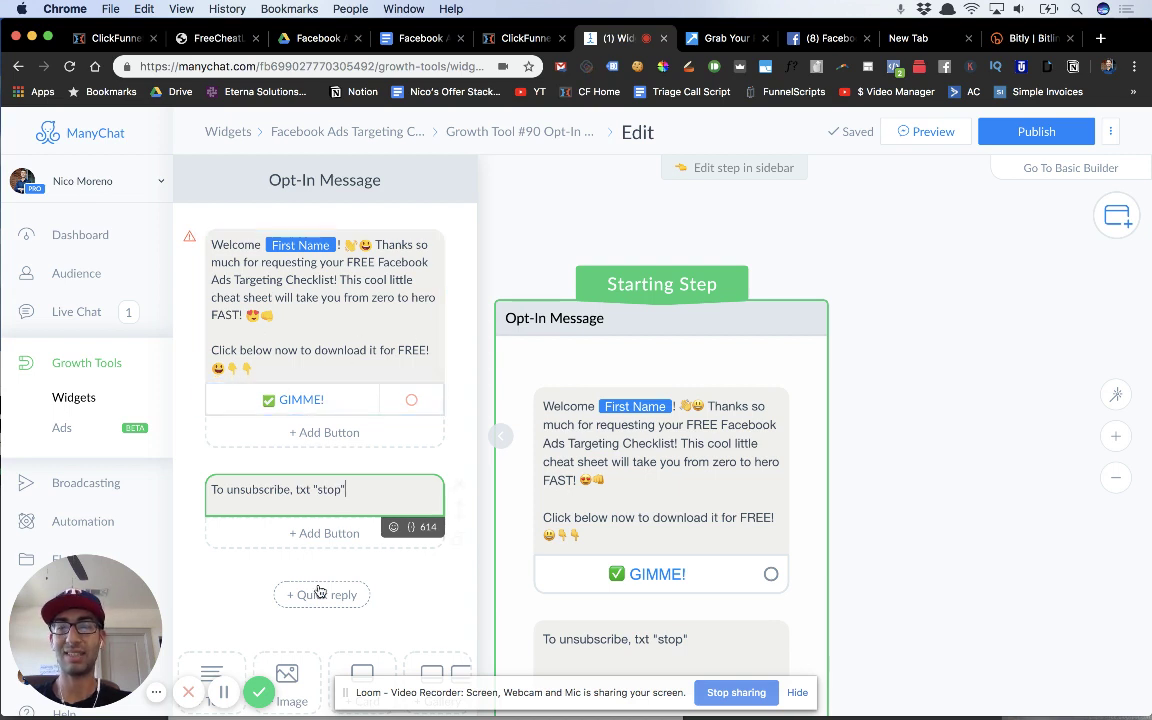
left_click(347, 503)
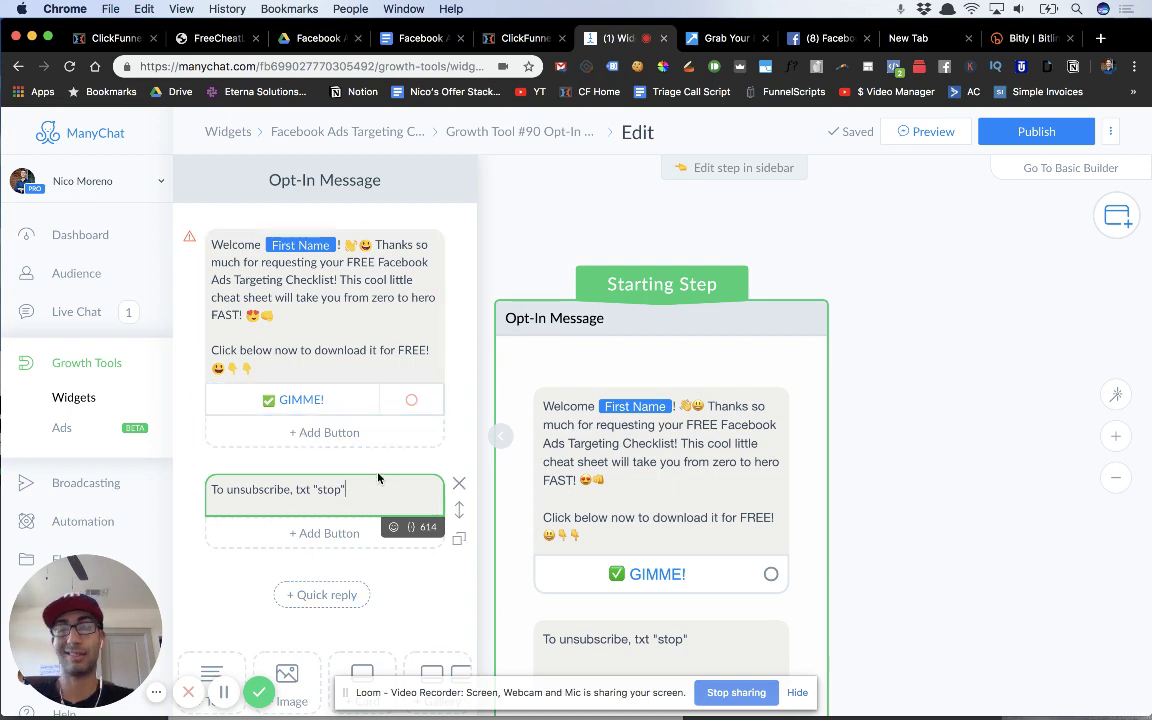
Make the GIMME! button open a website, using the copied address of the checklist download page (/fb-cheatsheet)
left_click(351, 398)
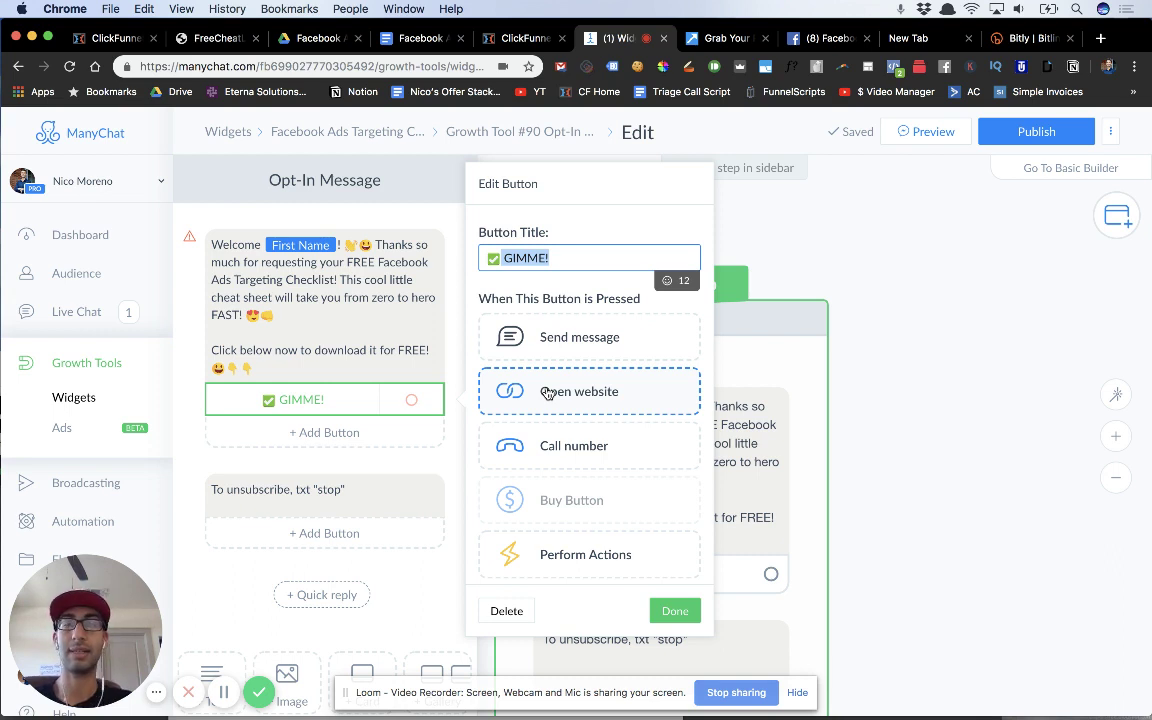
left_click(713, 40)
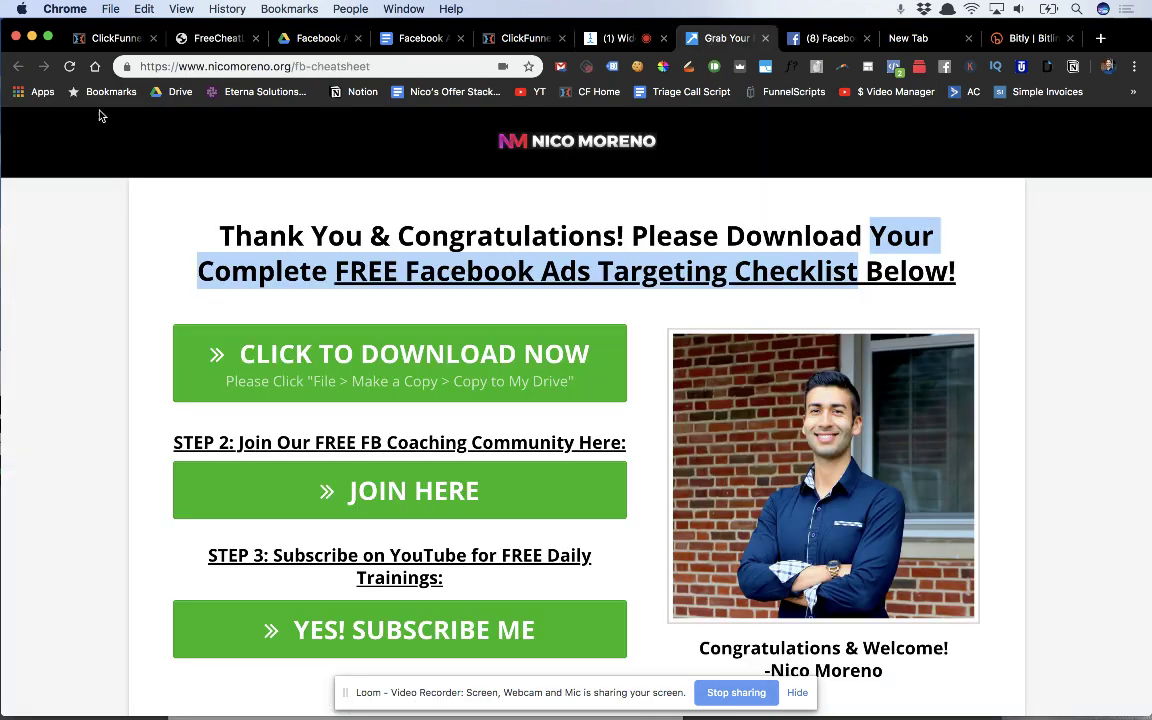
left_click(398, 63)
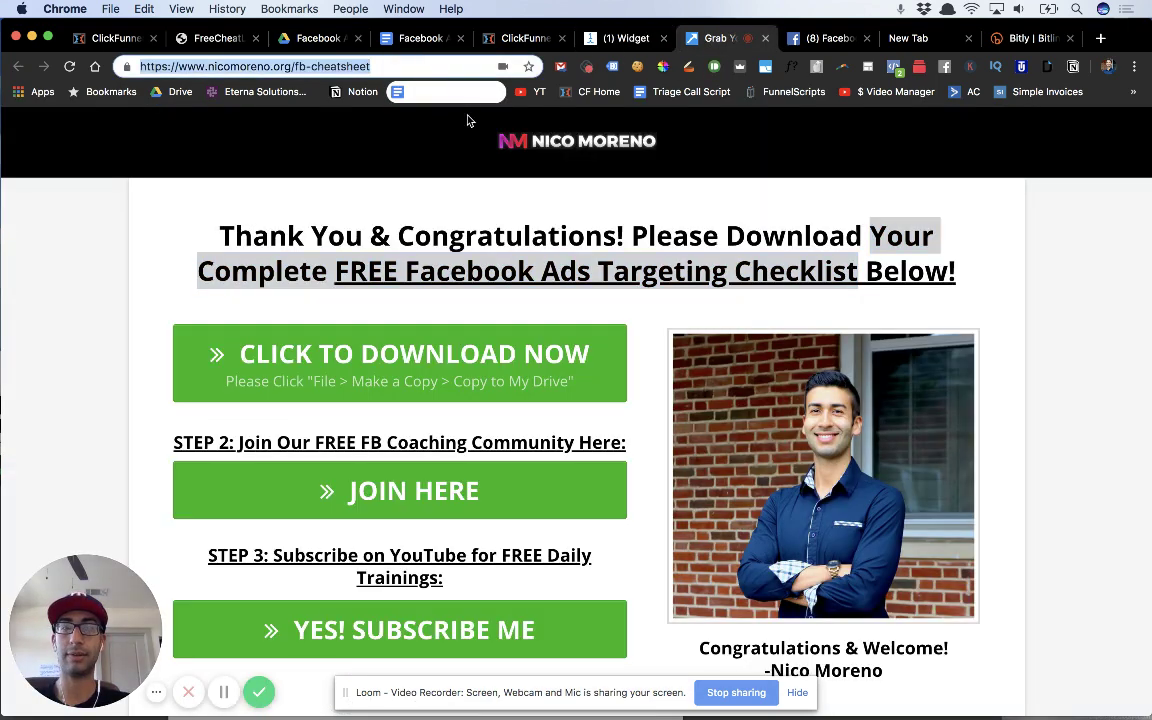
left_click(566, 275)
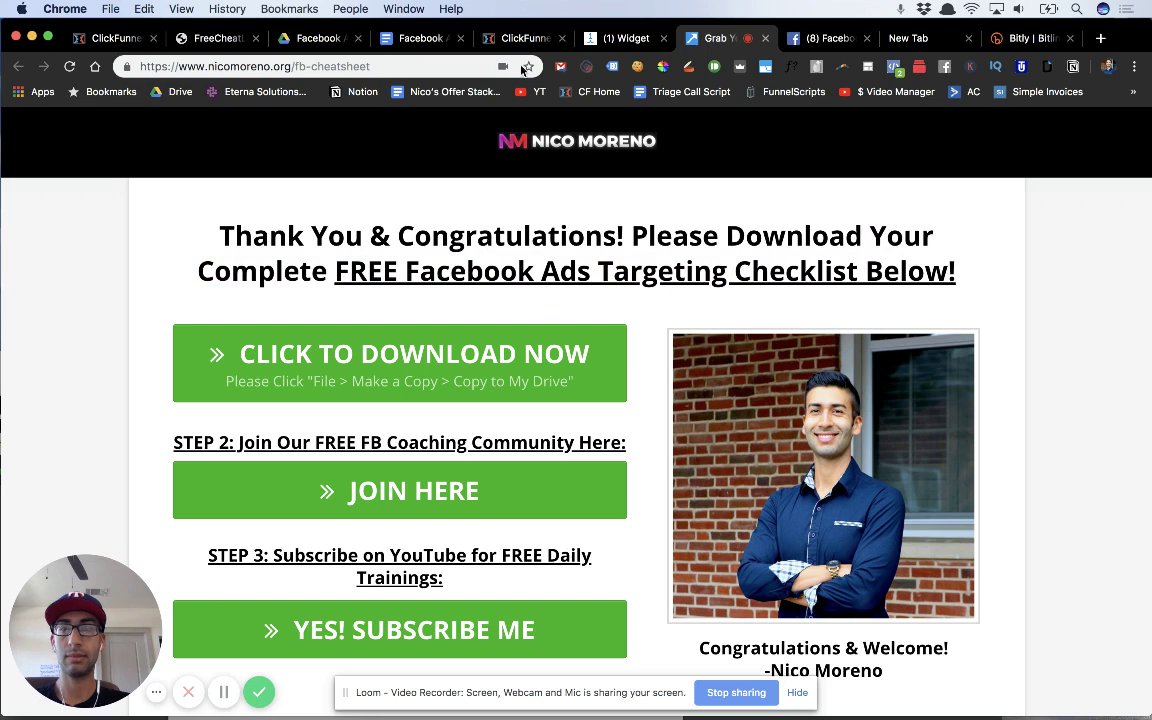
left_click(432, 65)
key("super+c")
left_click(624, 40)
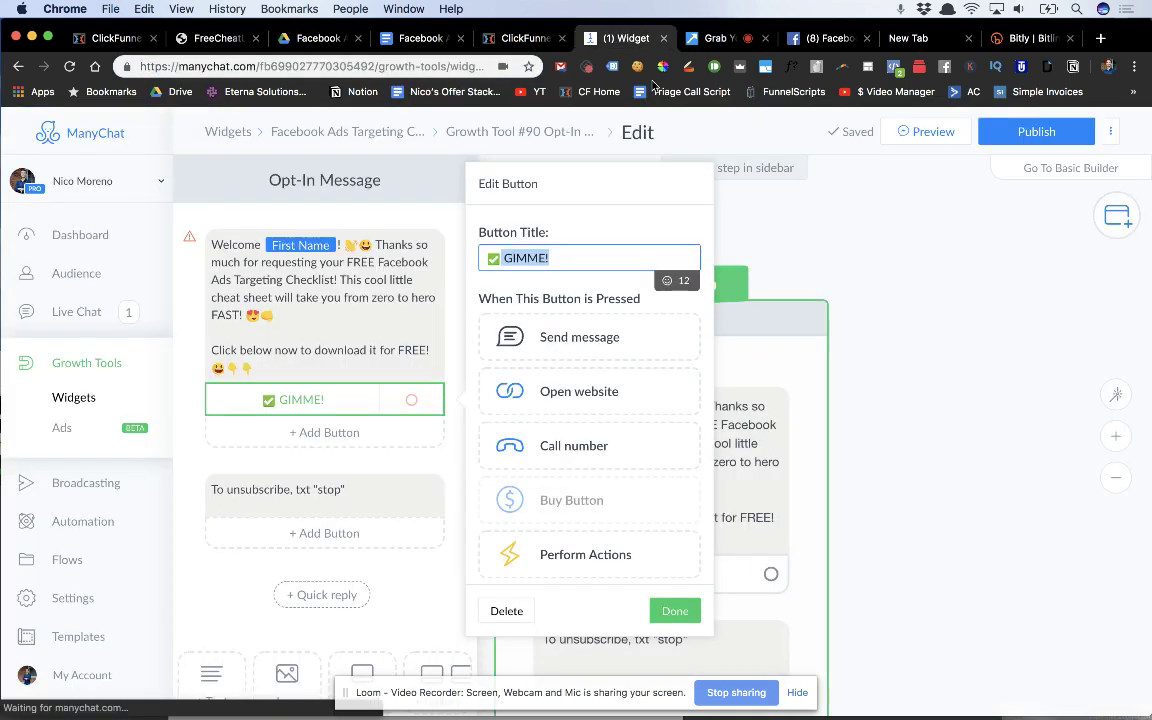
left_click(551, 395)
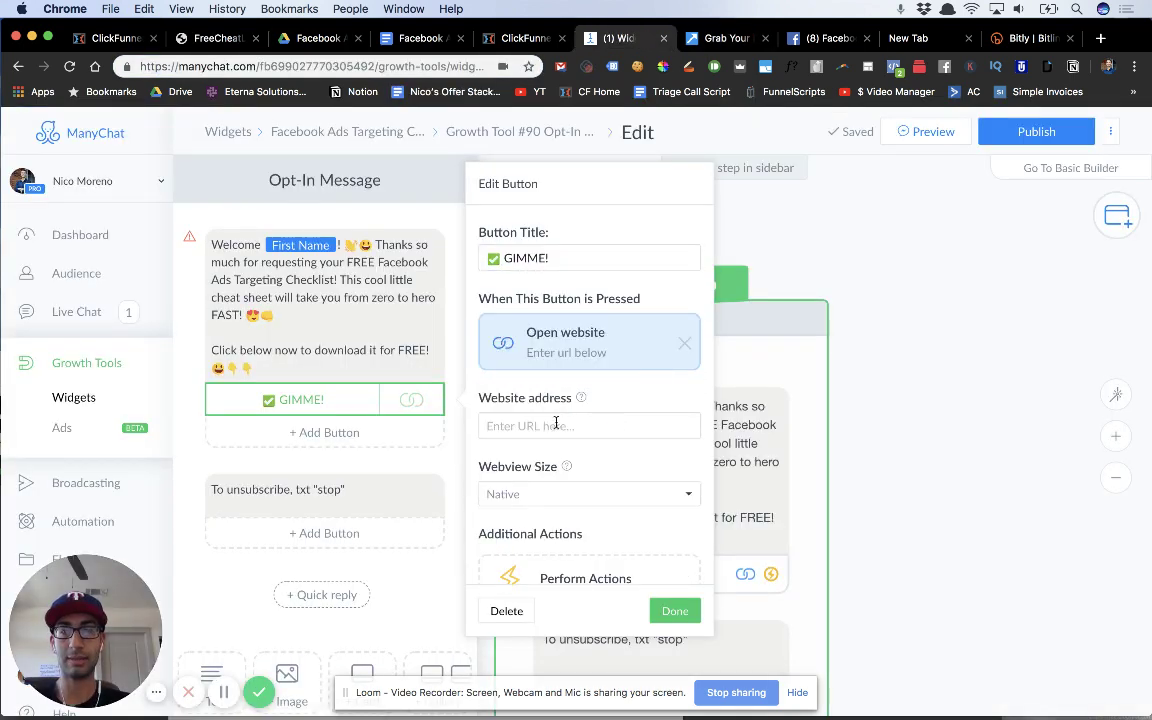
key("super+v")
left_click(678, 609)
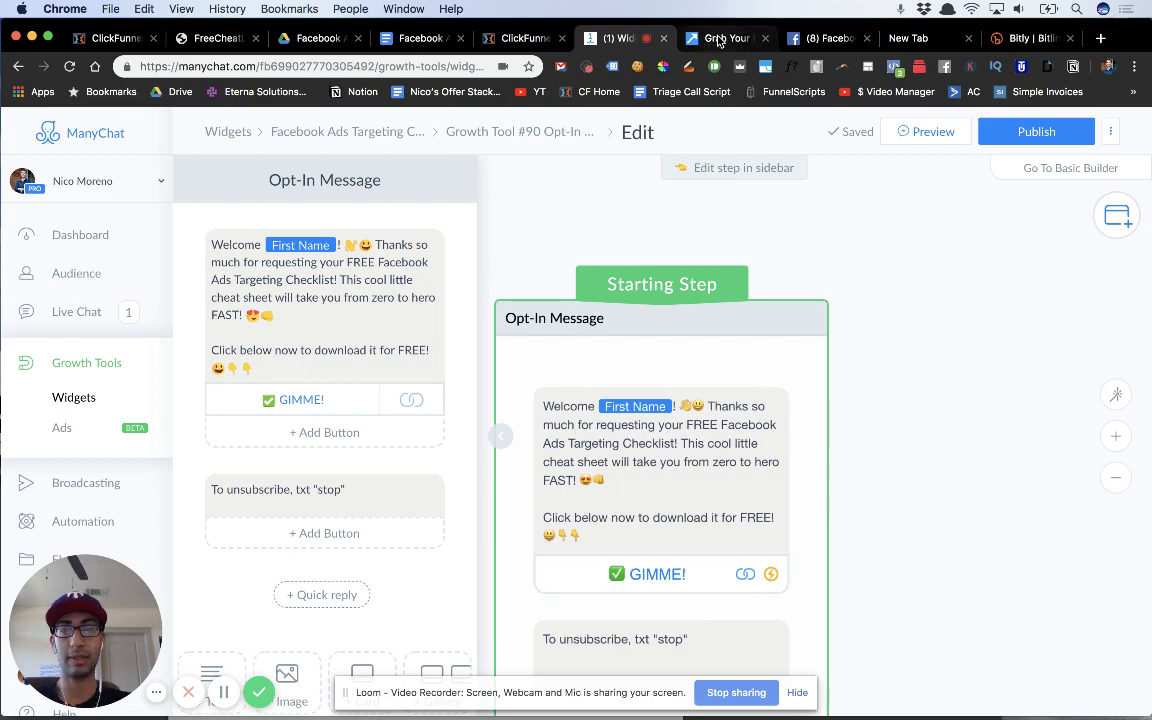
Check the checklist download page once more, then publish the opt-in message
left_click(718, 40)
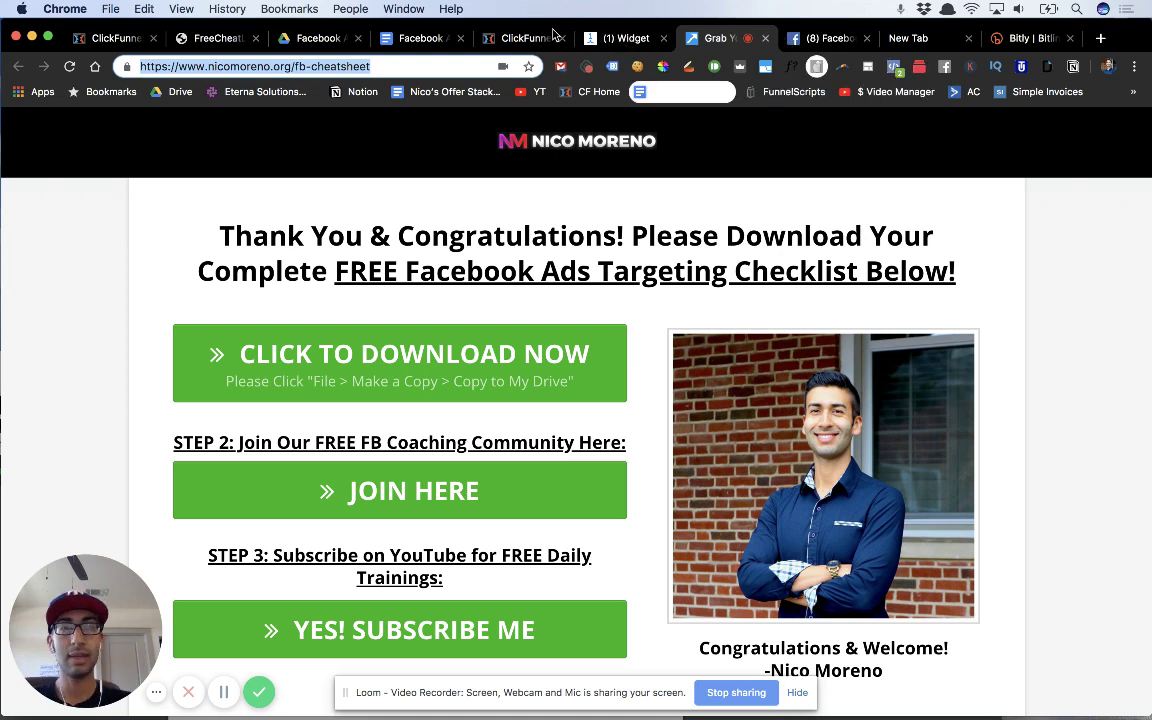
left_click(615, 40)
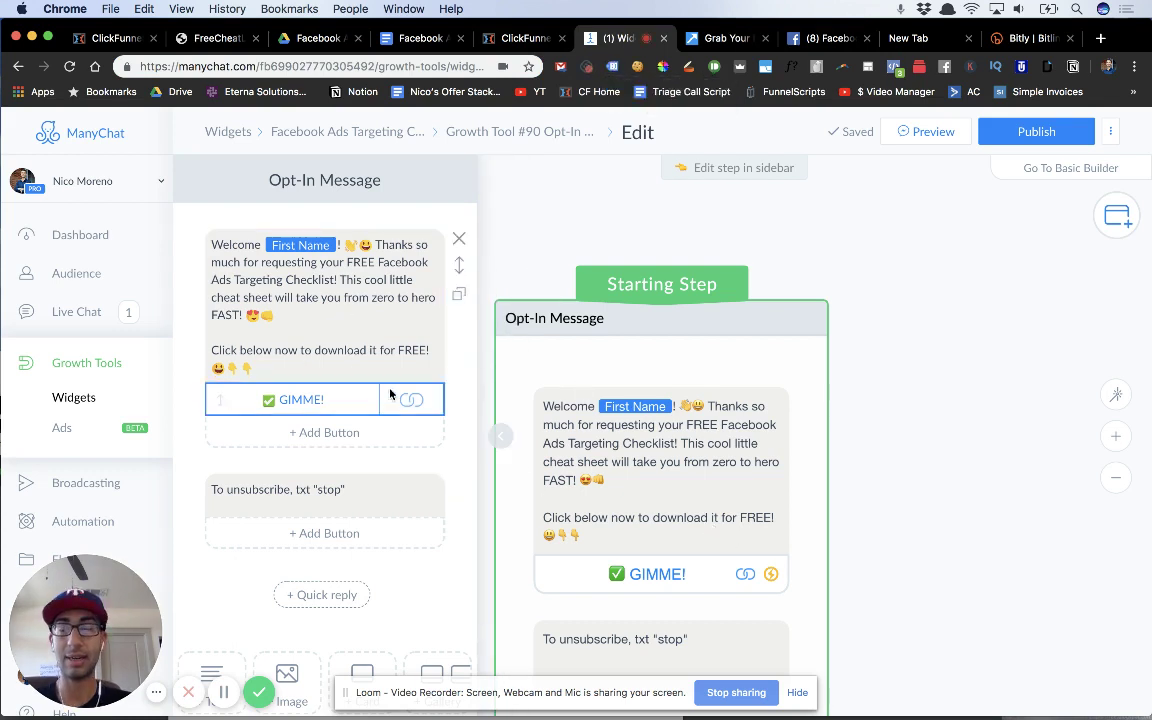
left_click(1021, 134)
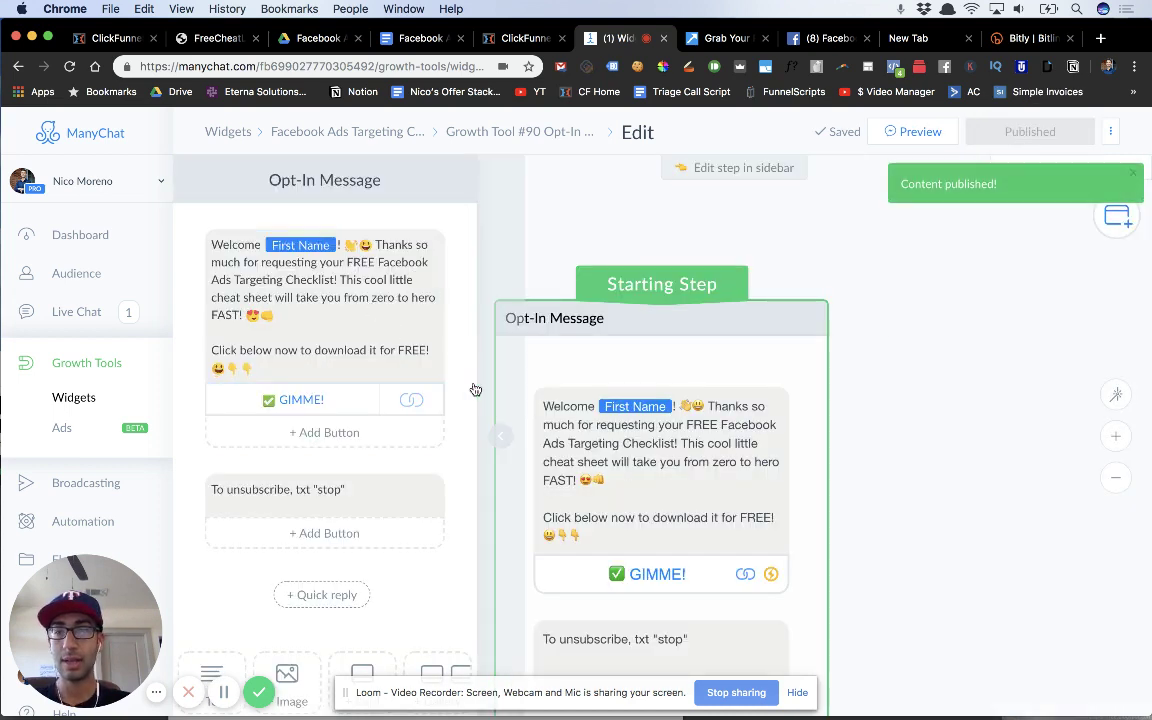
Create a new automation sequence named "FB Ads Targeting Checklist Following"
left_click(82, 523)
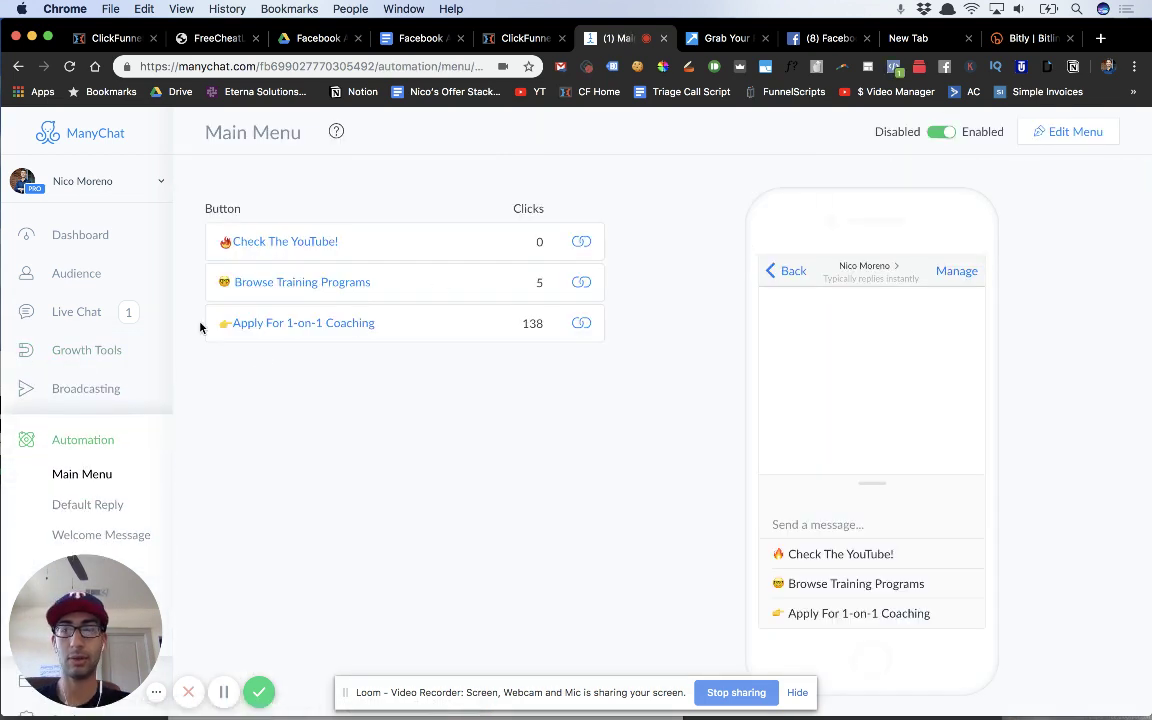
scroll(87, 485, "down", 3)
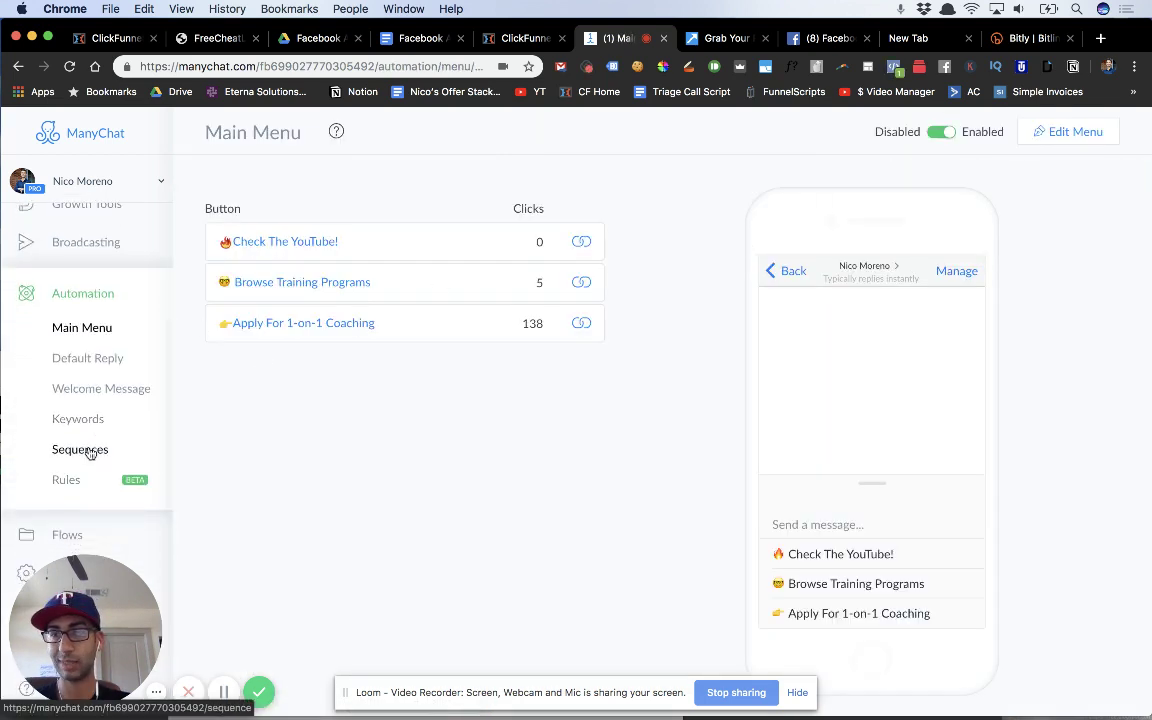
left_click(90, 450)
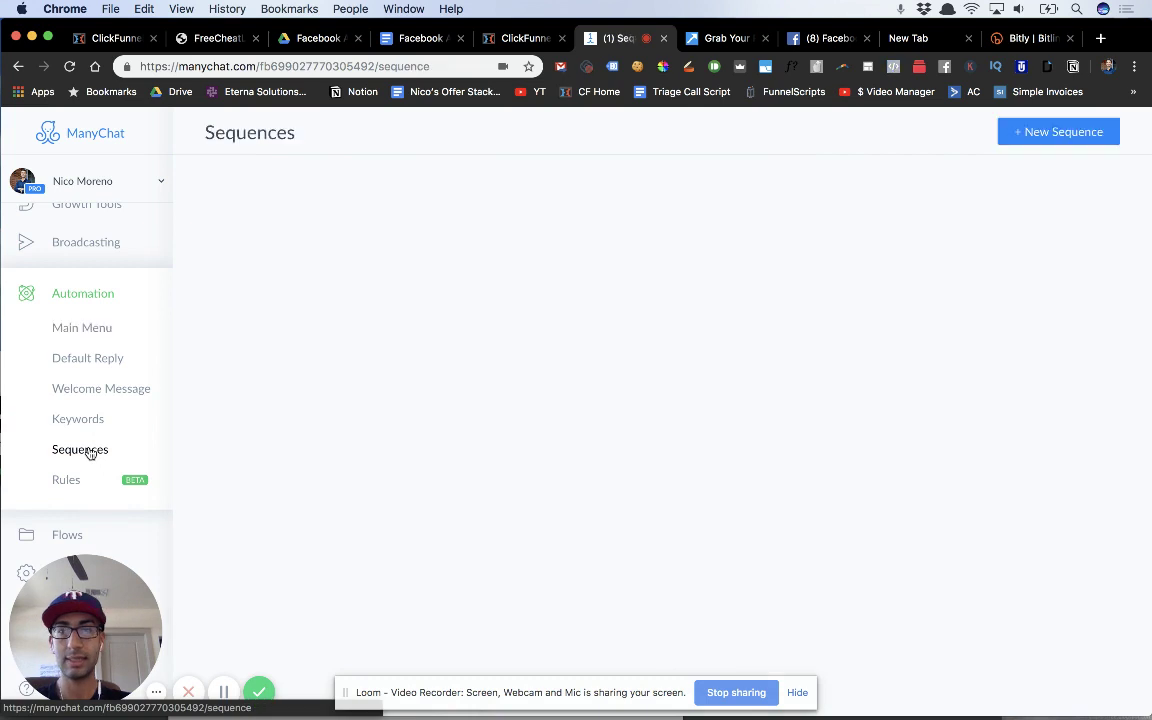
left_click(1060, 132)
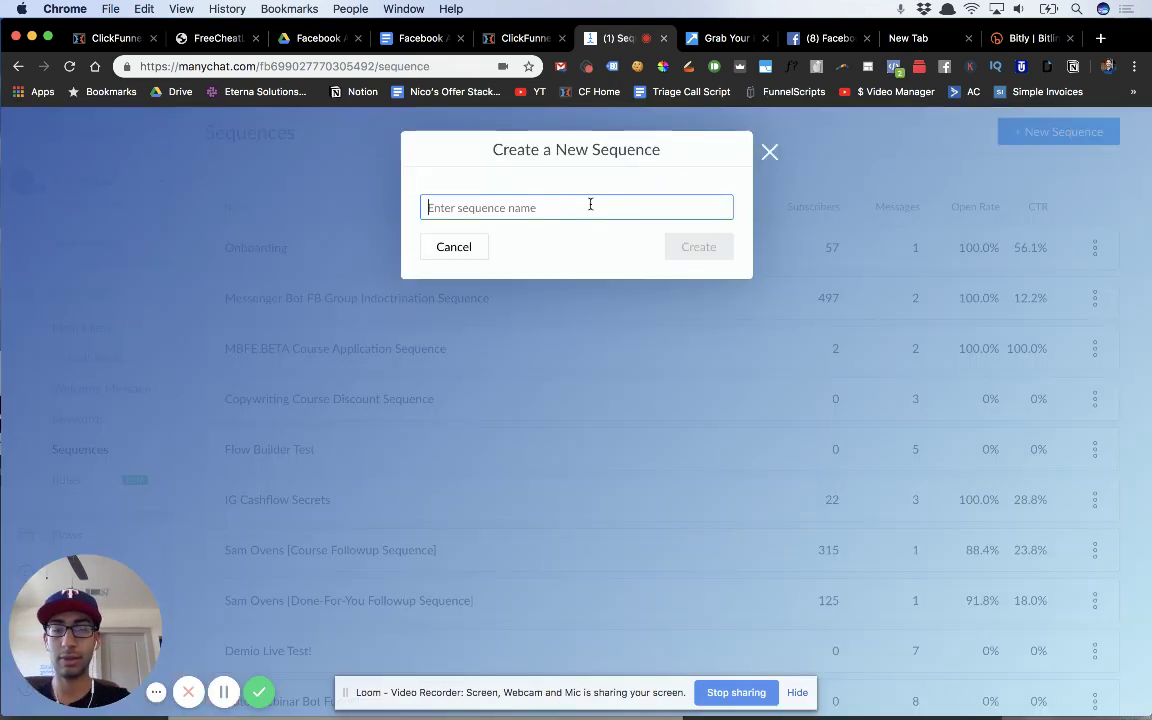
type("FB C")
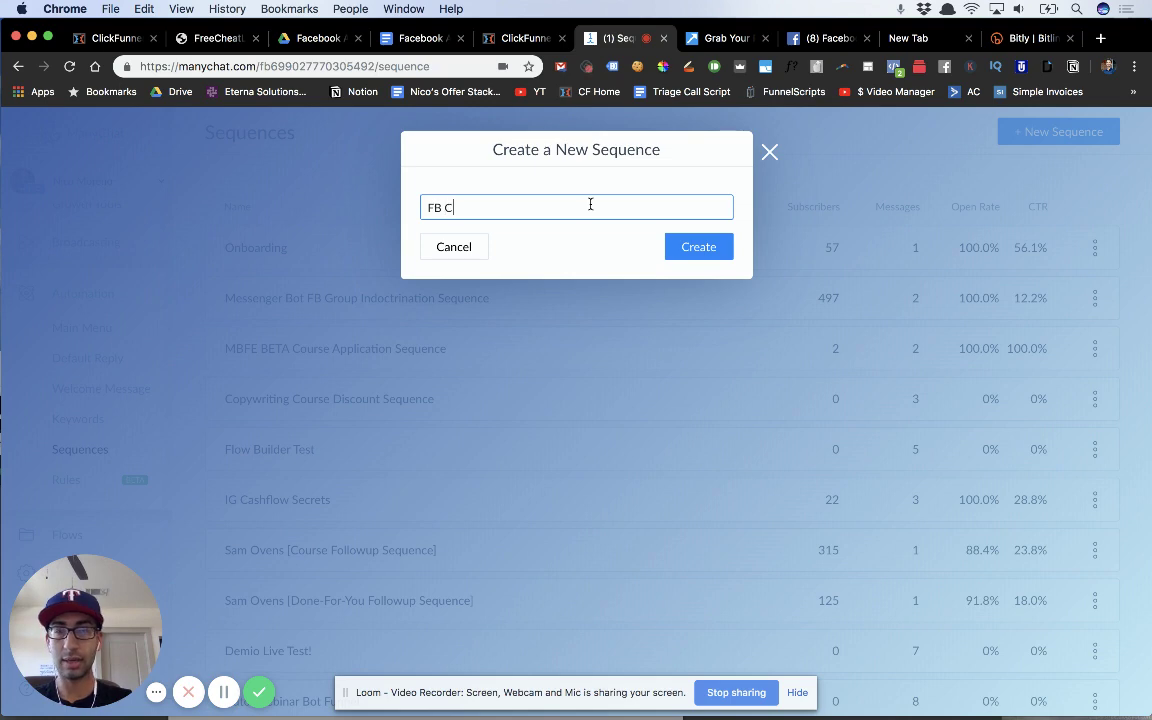
key("BackSpace")
type("Ads T")
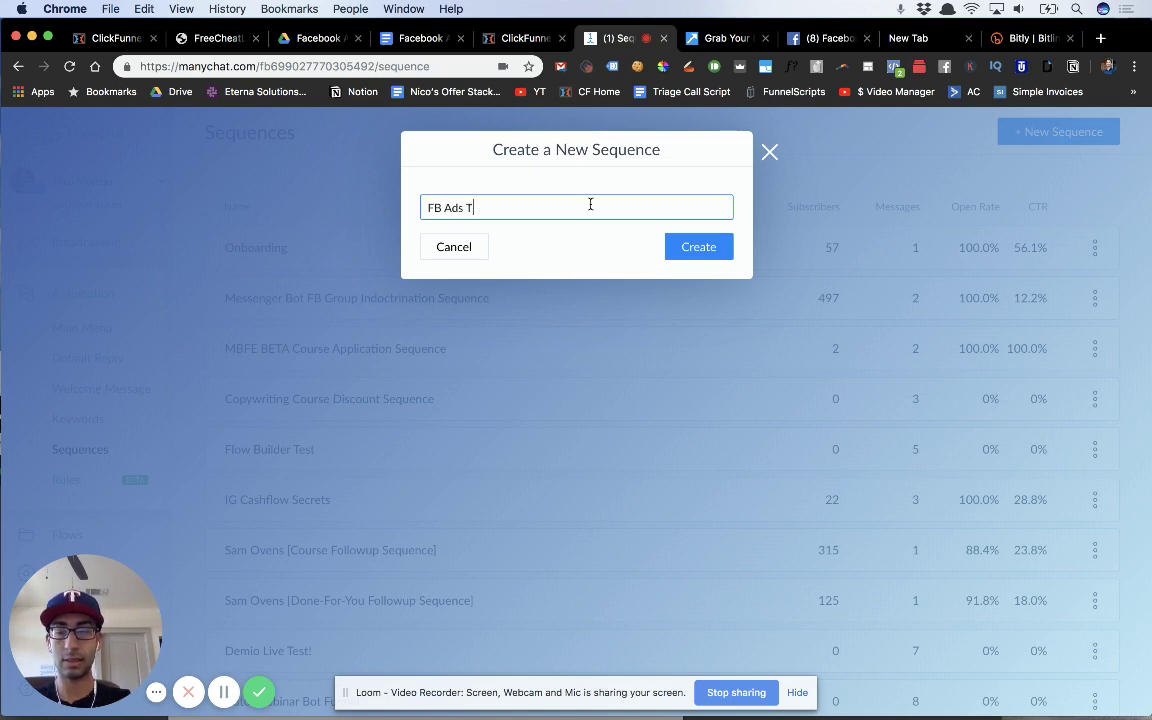
type("argeting Checklist Following")
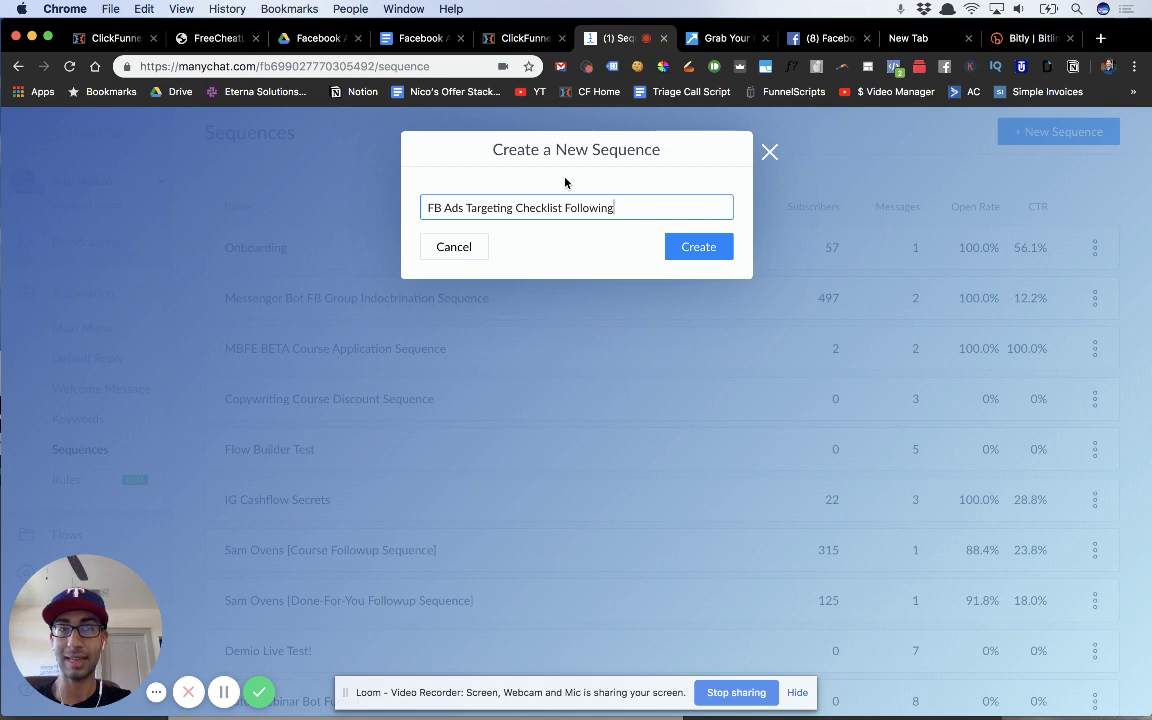
left_click(698, 246)
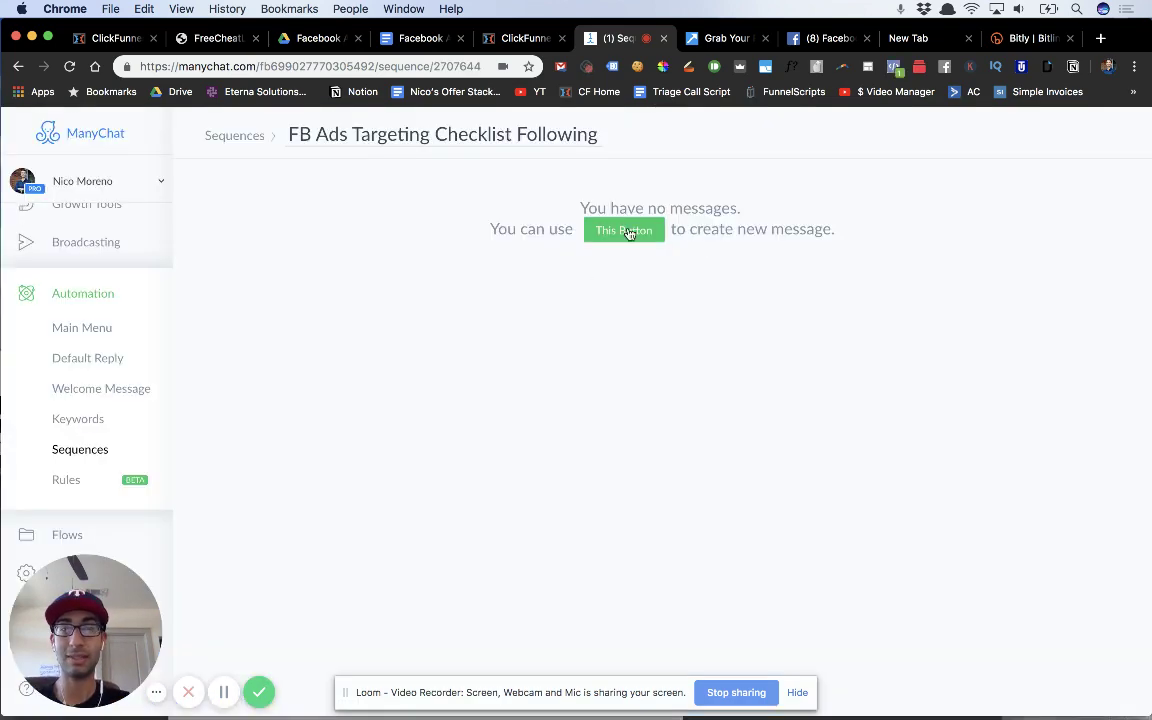
Add a message to the new sequence and create a new reply as its content
left_click(617, 233)
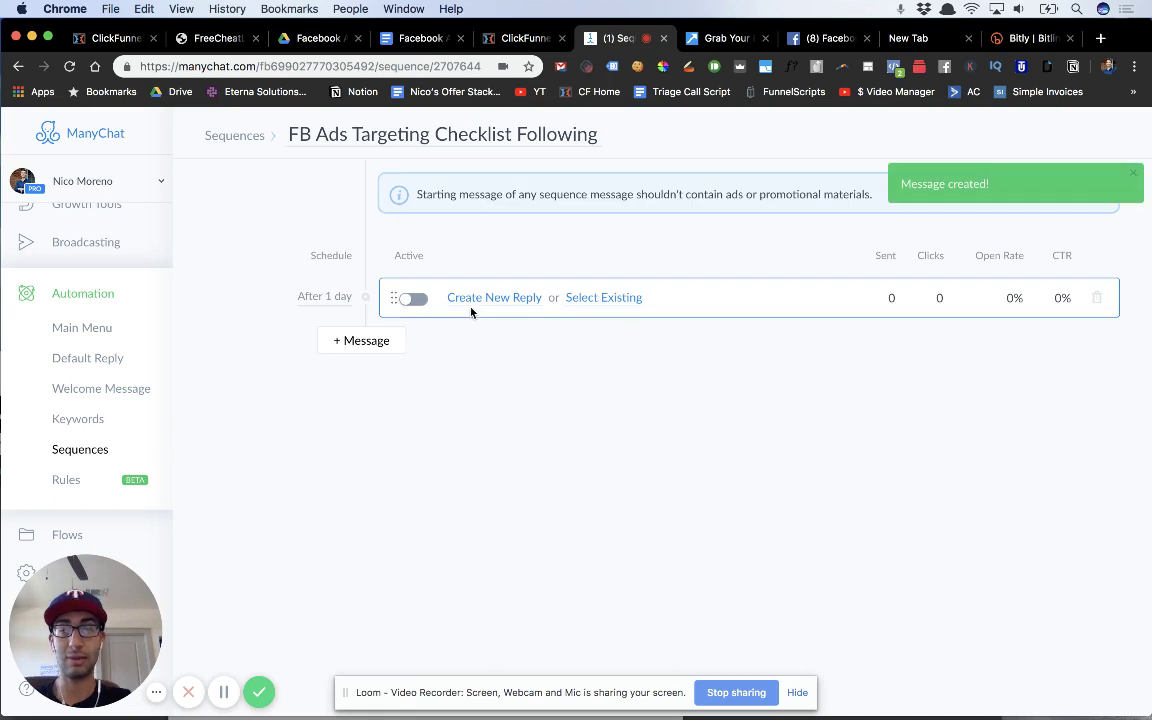
left_click(416, 300)
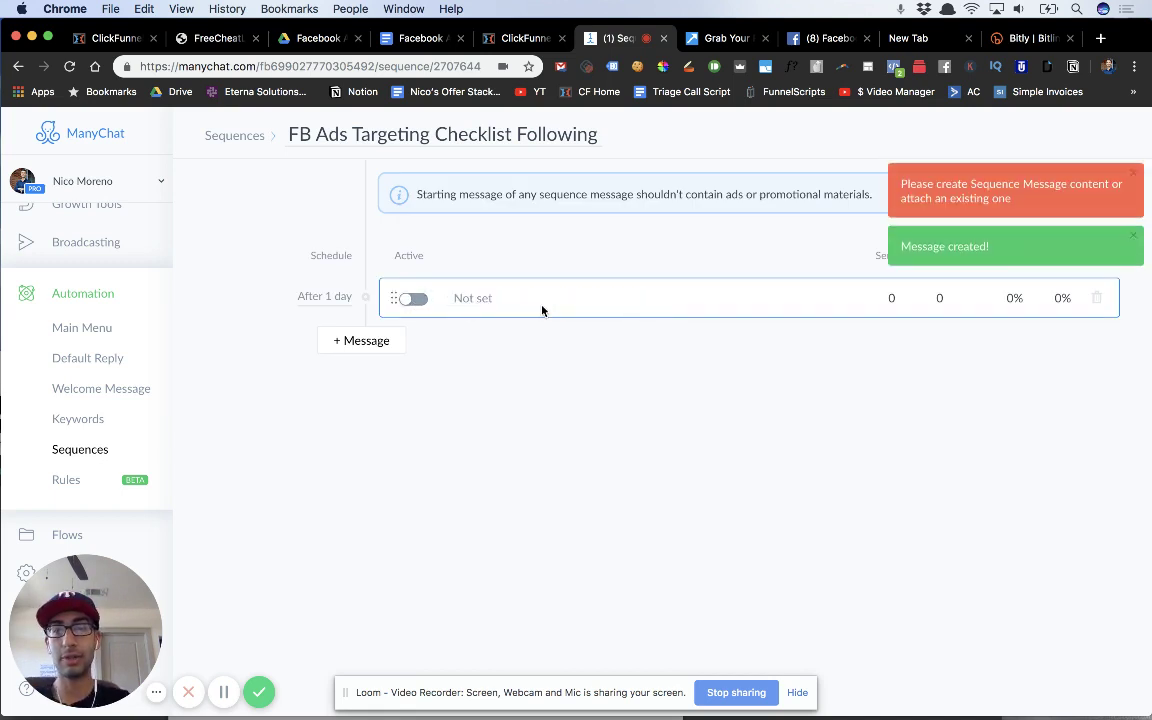
left_click(542, 310)
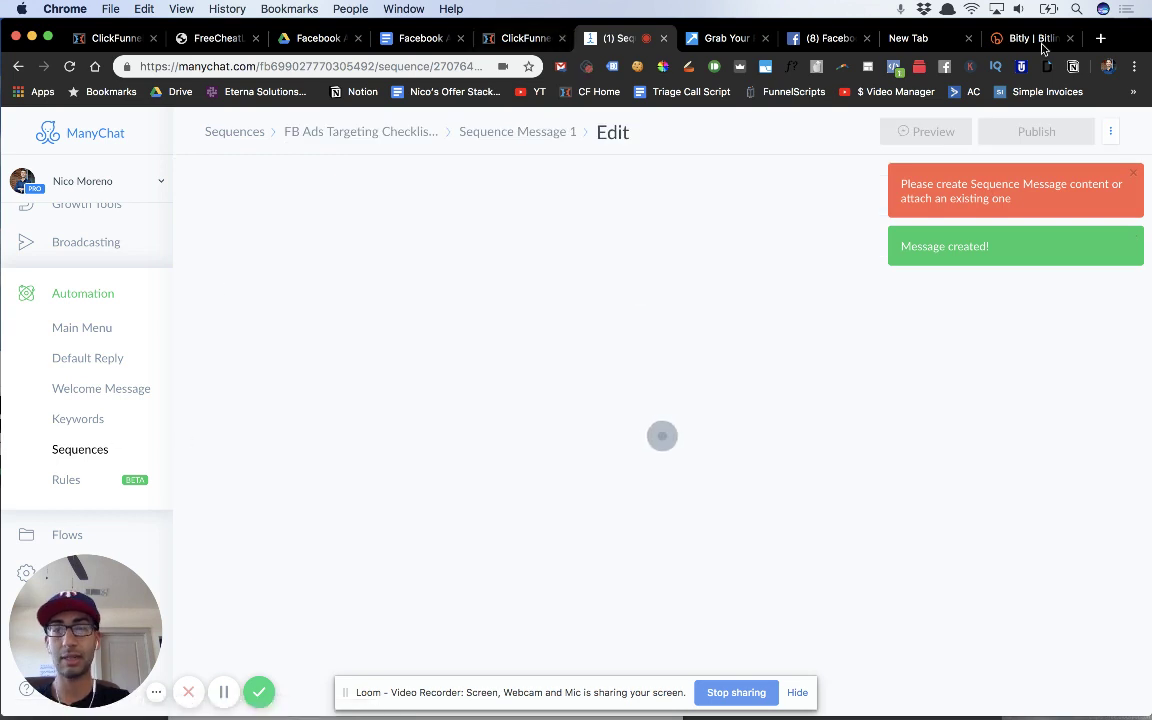
left_click(728, 358)
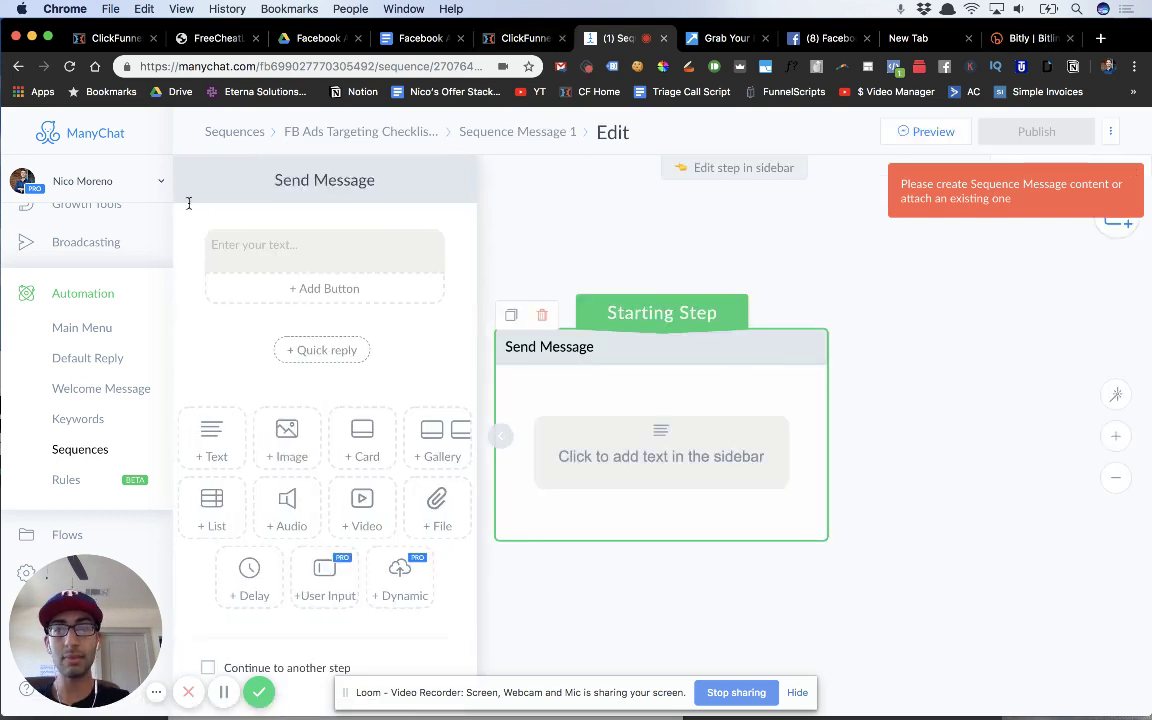
Begin the sequence message's text with "Hey" followed by the First Name field
left_click(247, 242)
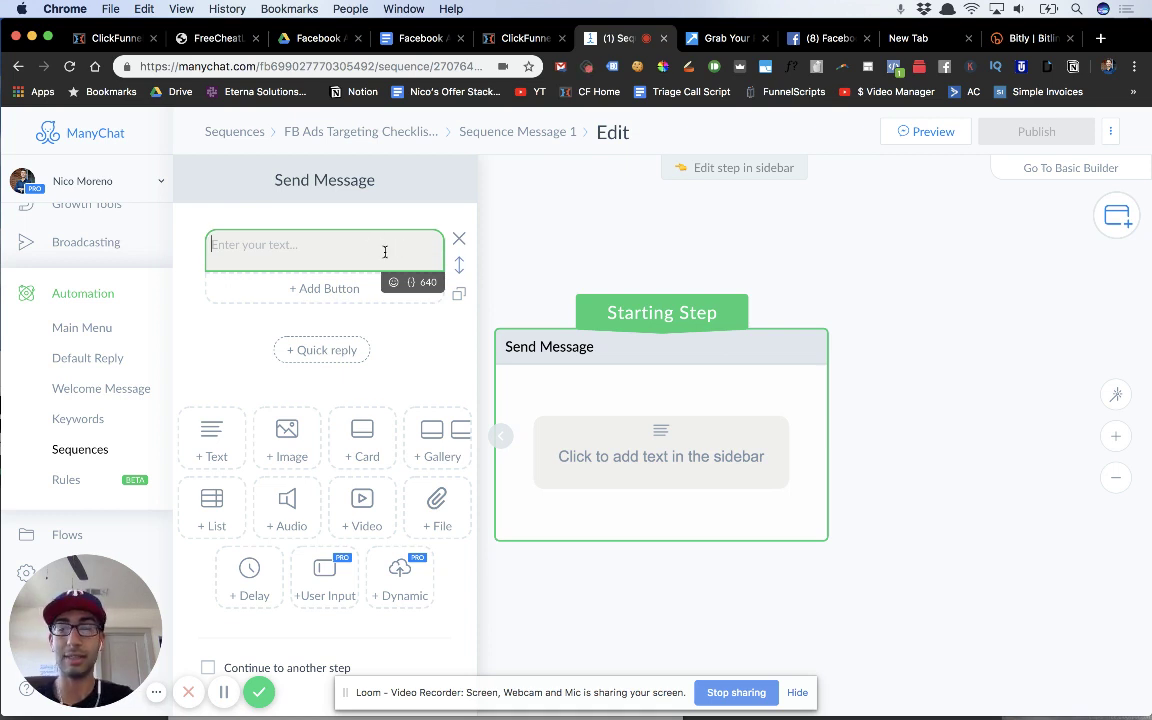
type("Hey")
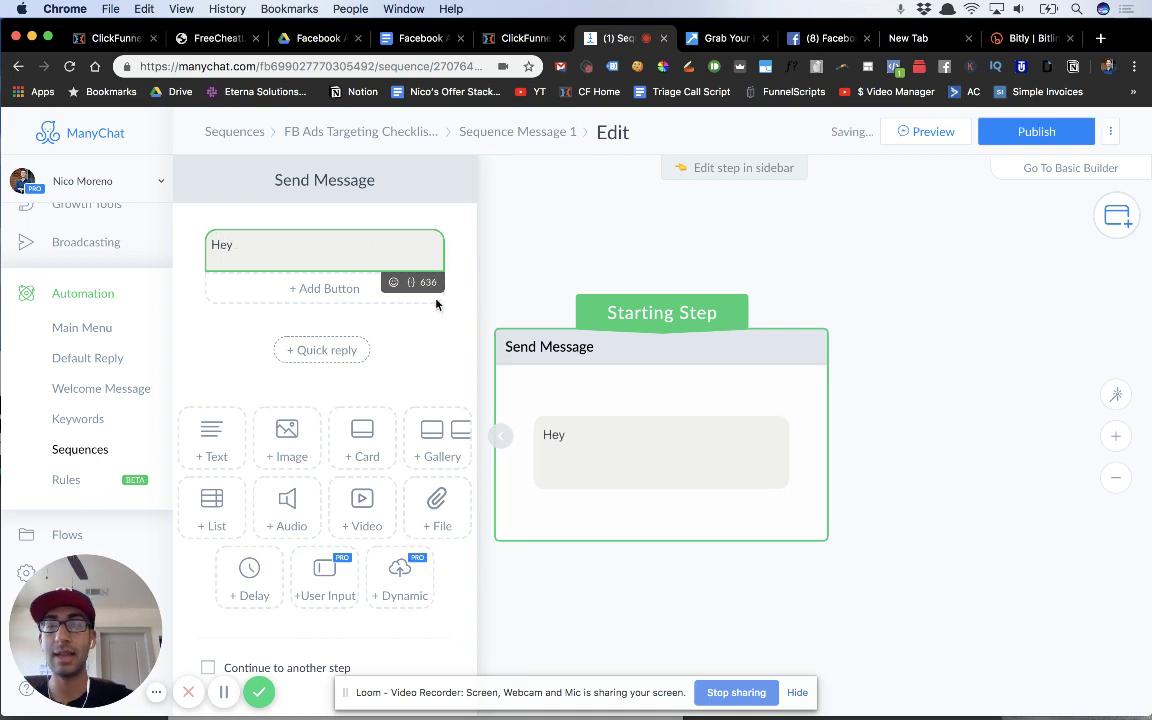
left_click(410, 283)
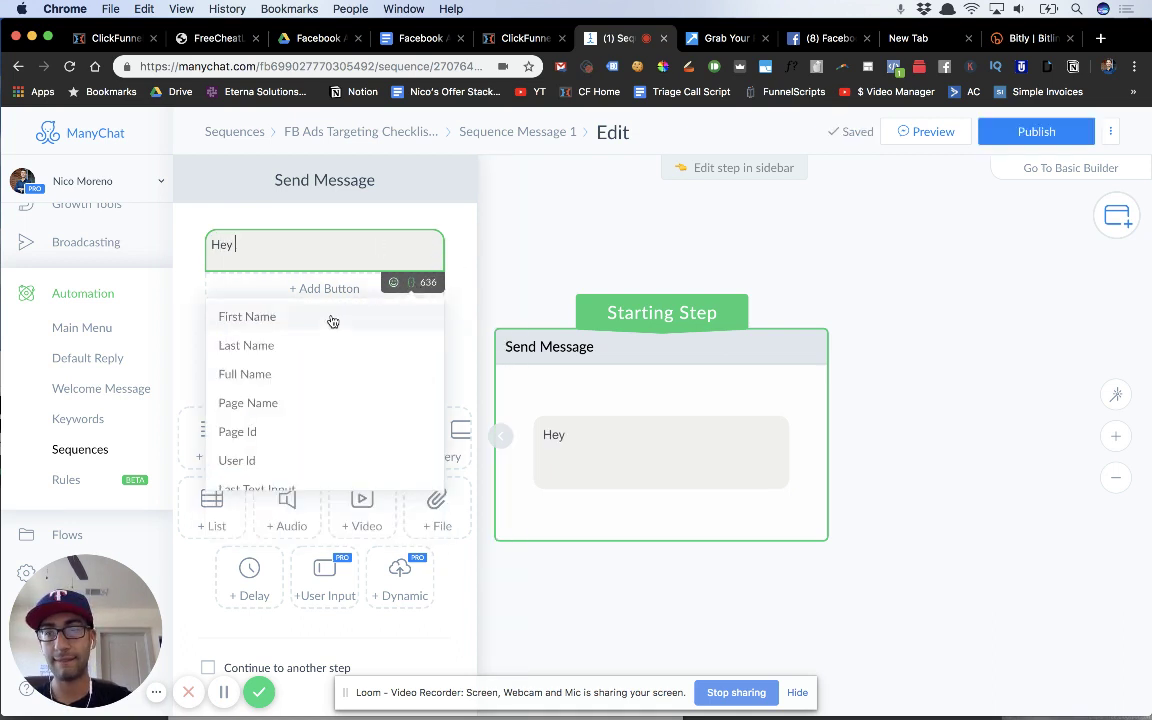
left_click(329, 321)
left_click(345, 247)
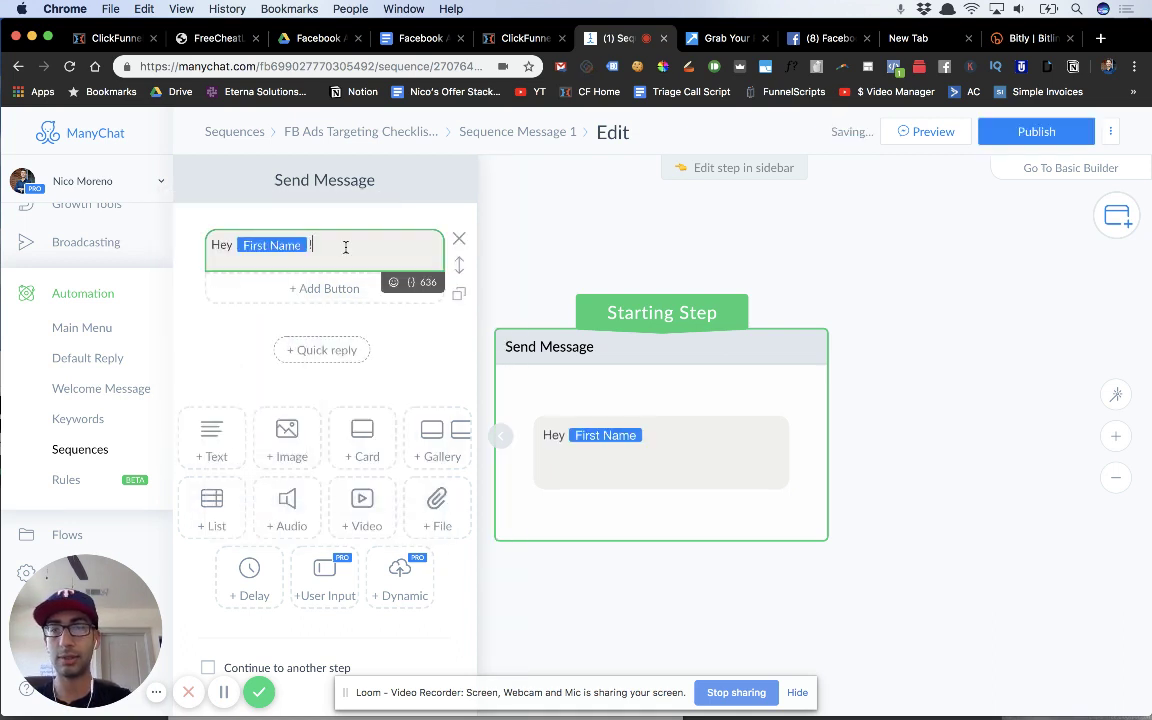
After the First Name field, add "! Also be sure to join our FREE FB Coaching Group"
type("! Also be sure to")
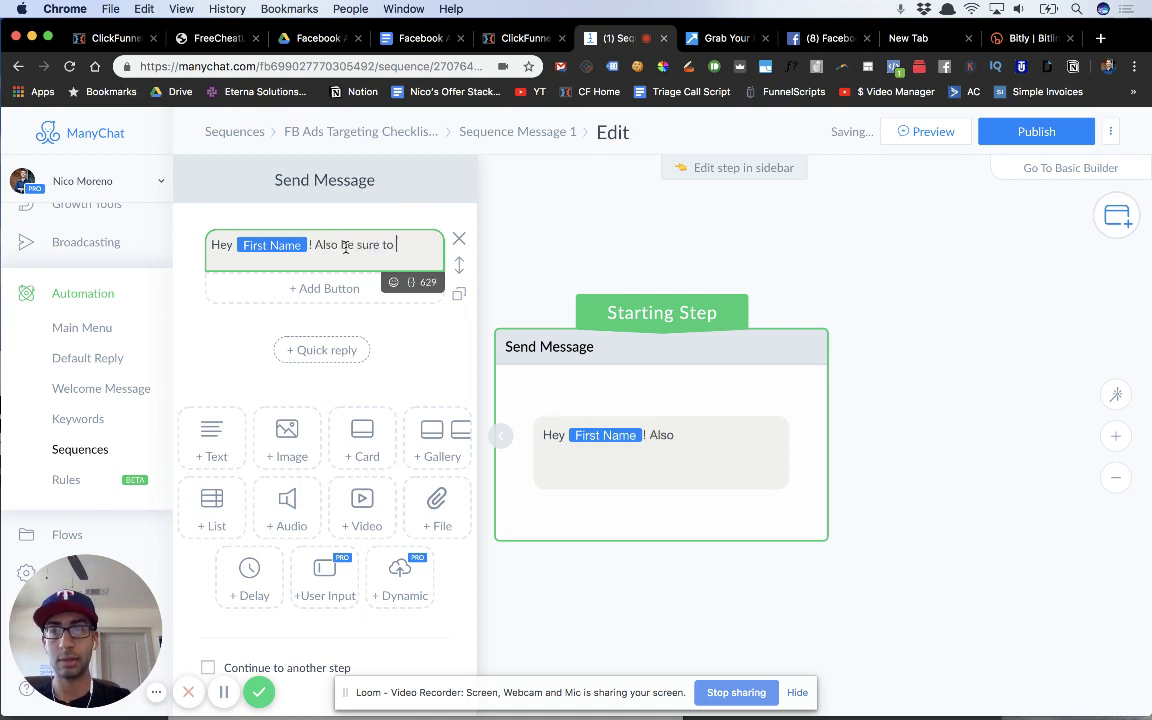
type("join our FRE")
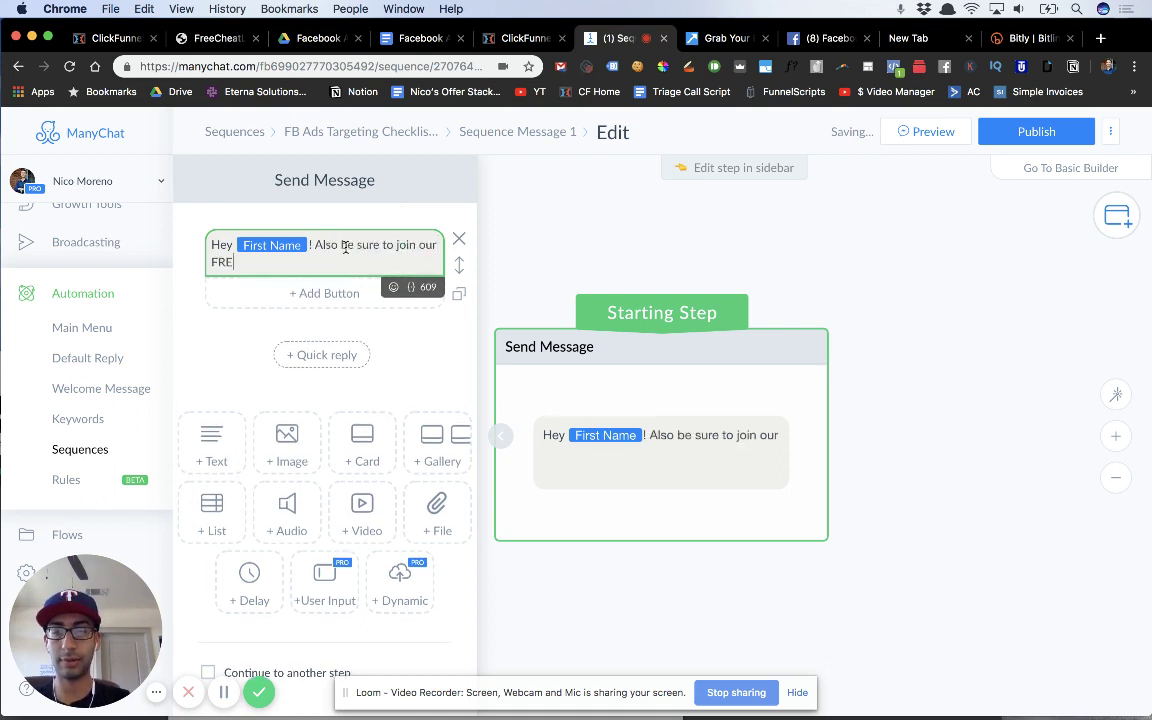
type("E FB Coaching ")
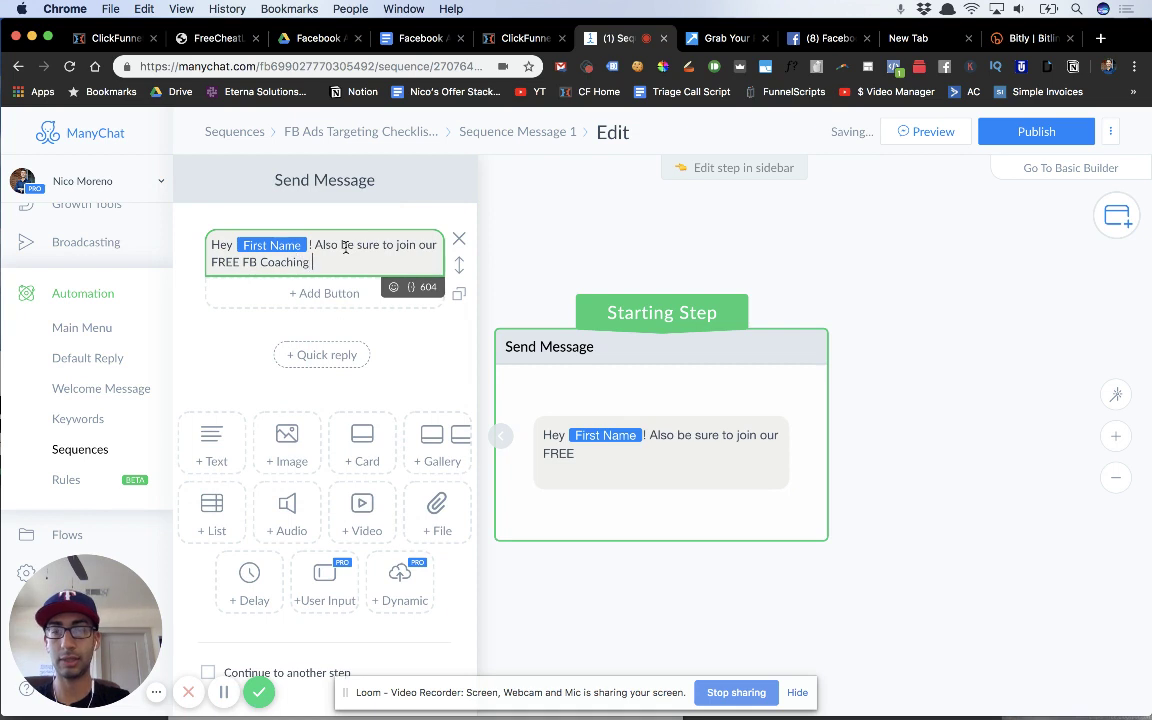
type("Group")
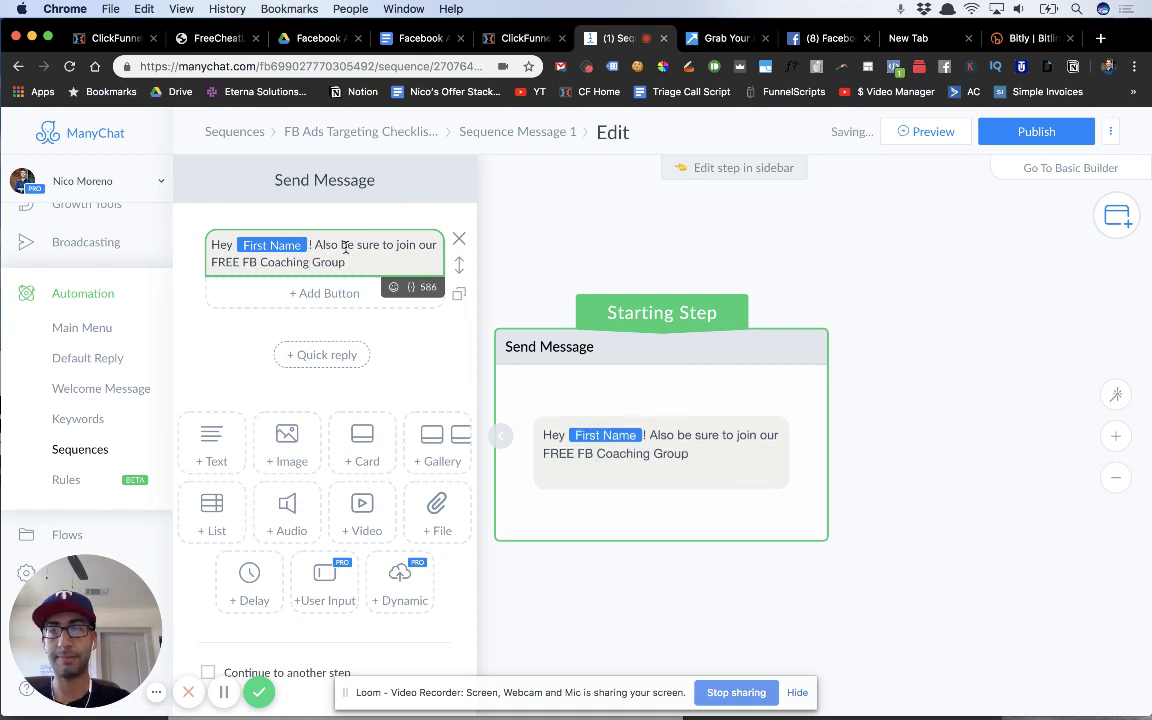
Continue the message text with "and subscribe on YouTube for FREE Daily trainings!" followed by a winking emoji
type("!crube")
key("BackSpace")
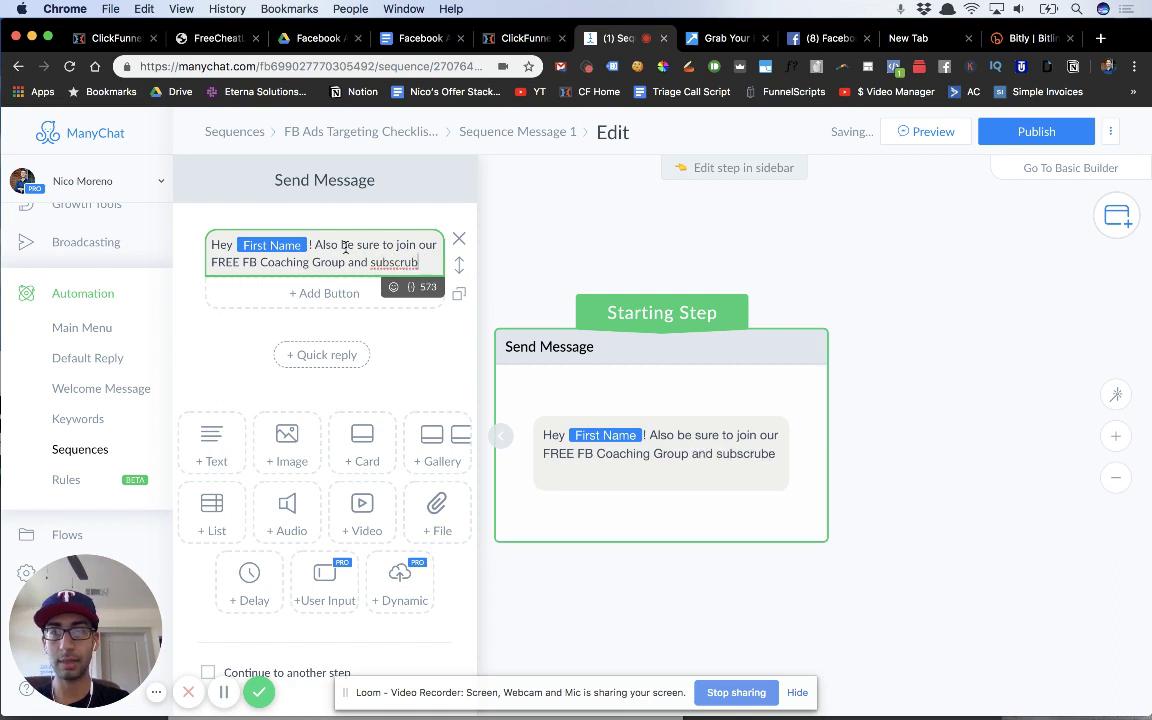
type("be on You")
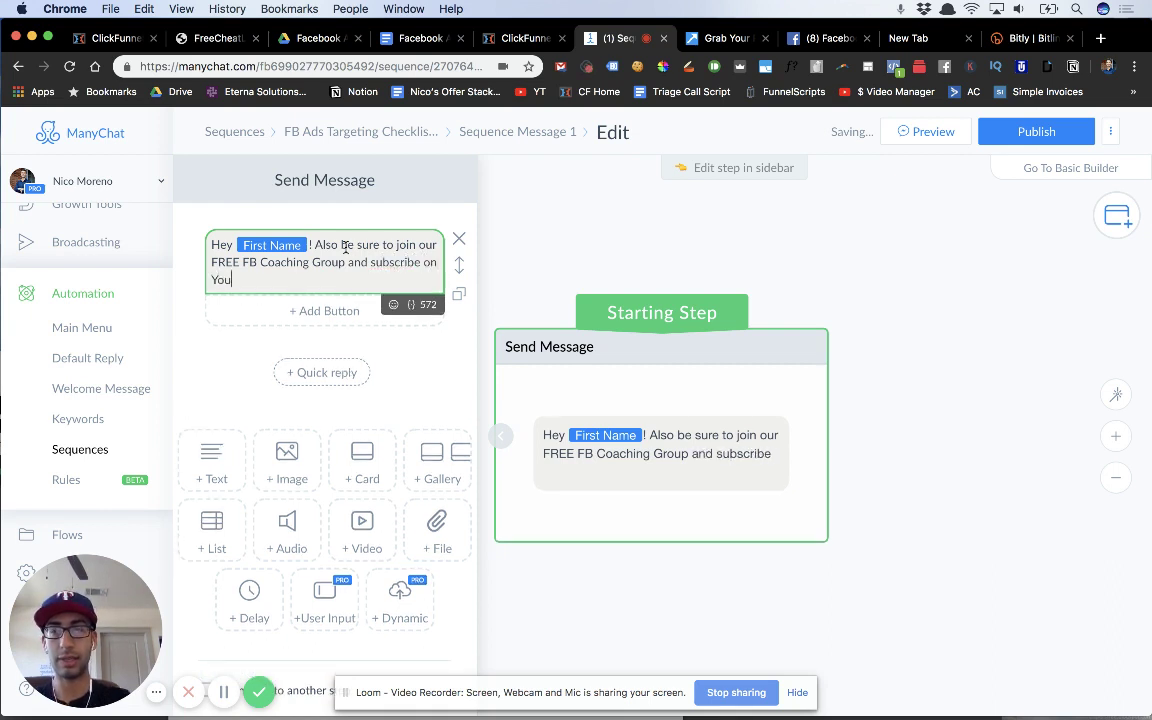
type("Tube fro ")
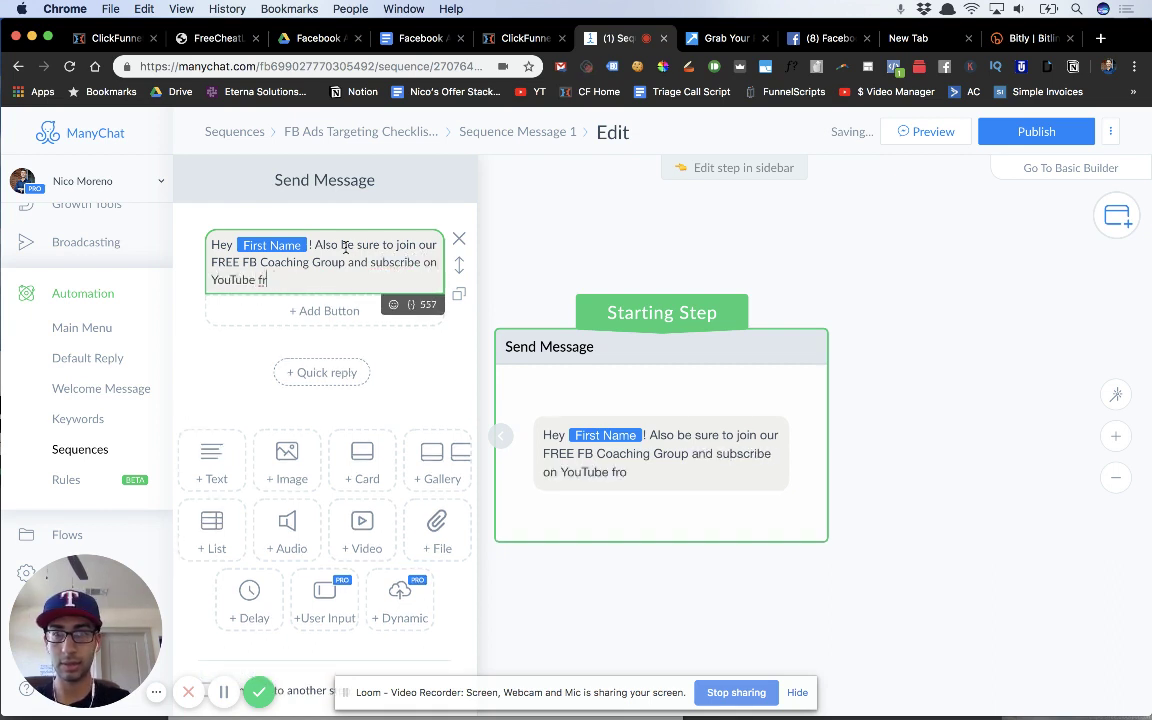
type("or FREE d")
key("BackSpace")
type("D")
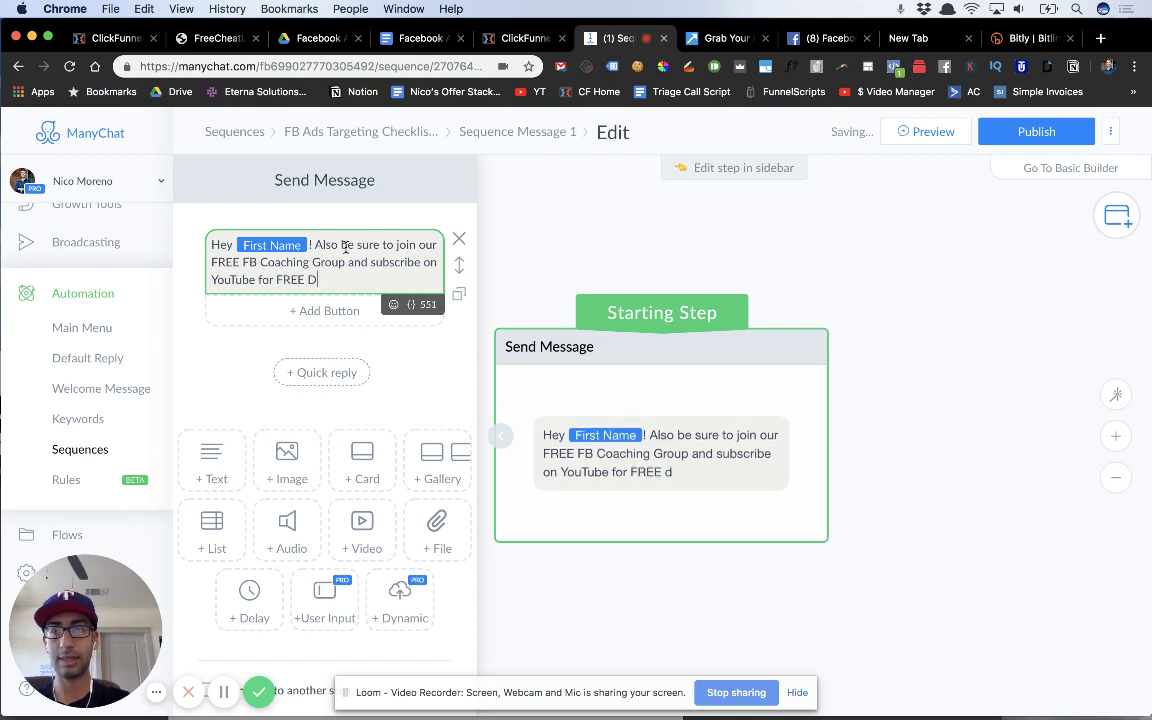
type("aily tri")
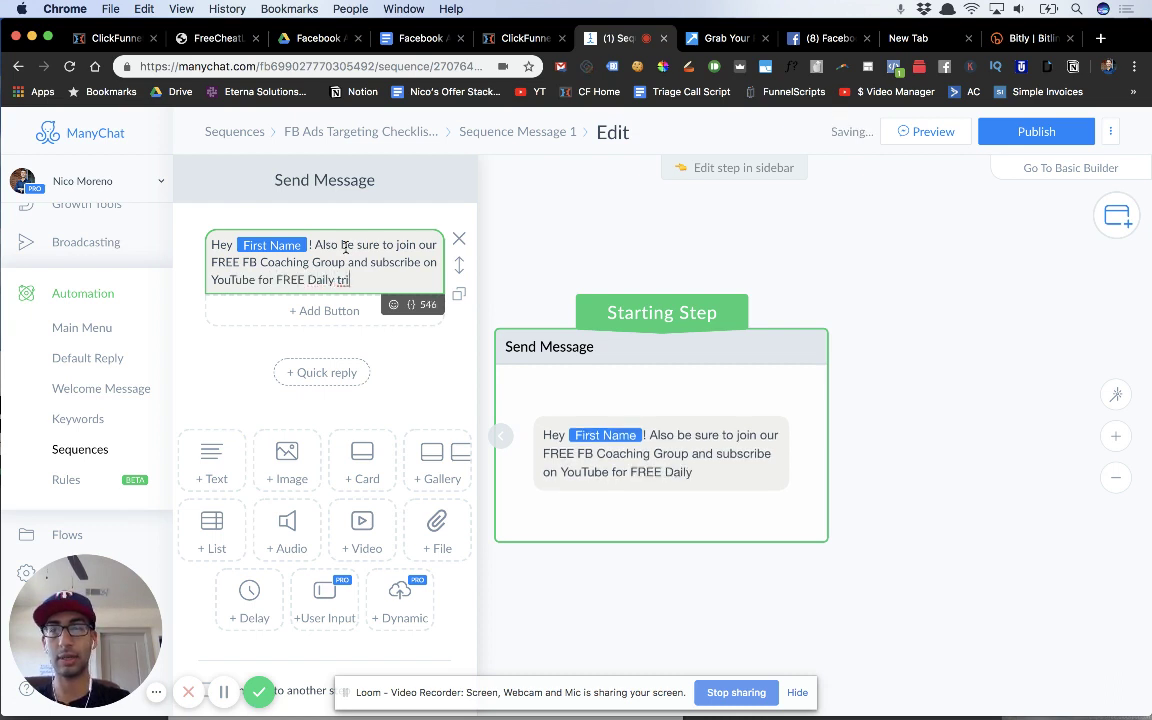
type("anings!")
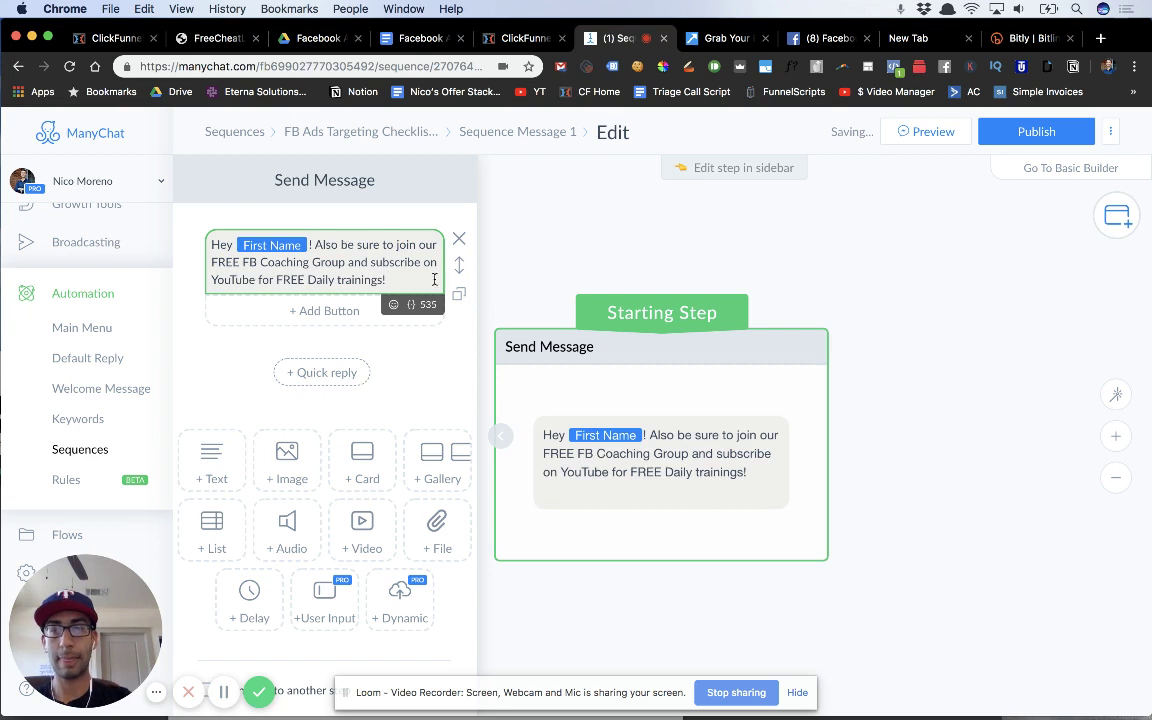
left_click(393, 304)
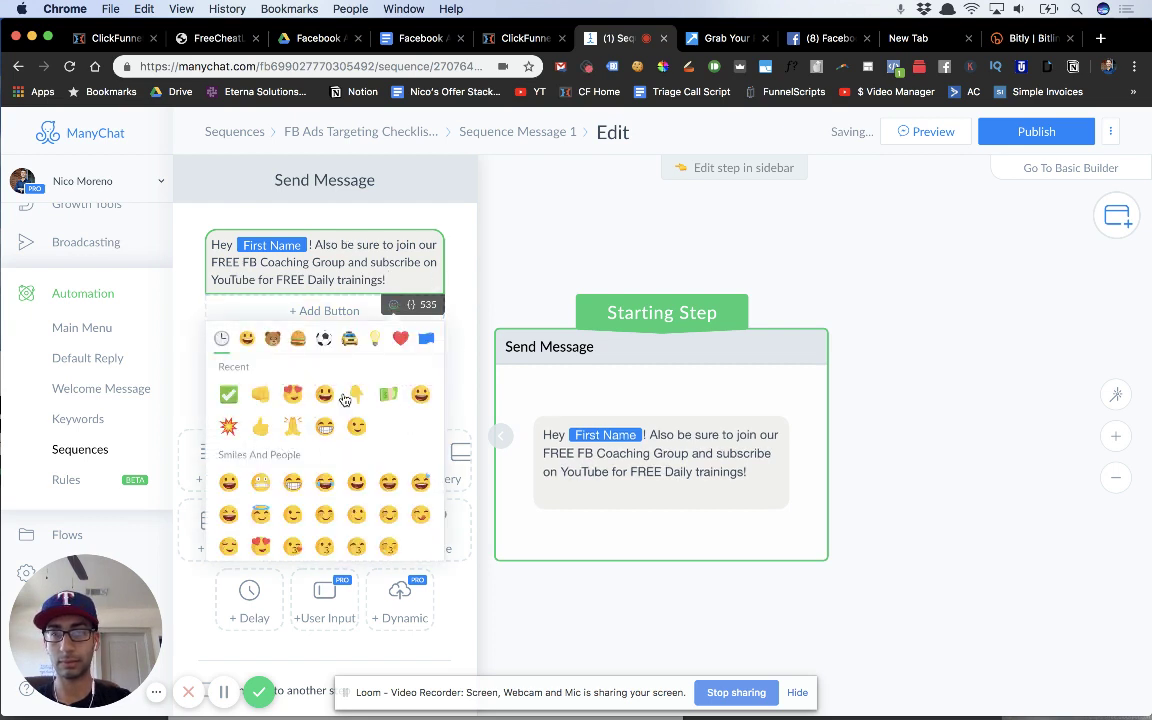
left_click(324, 394)
left_click(413, 285)
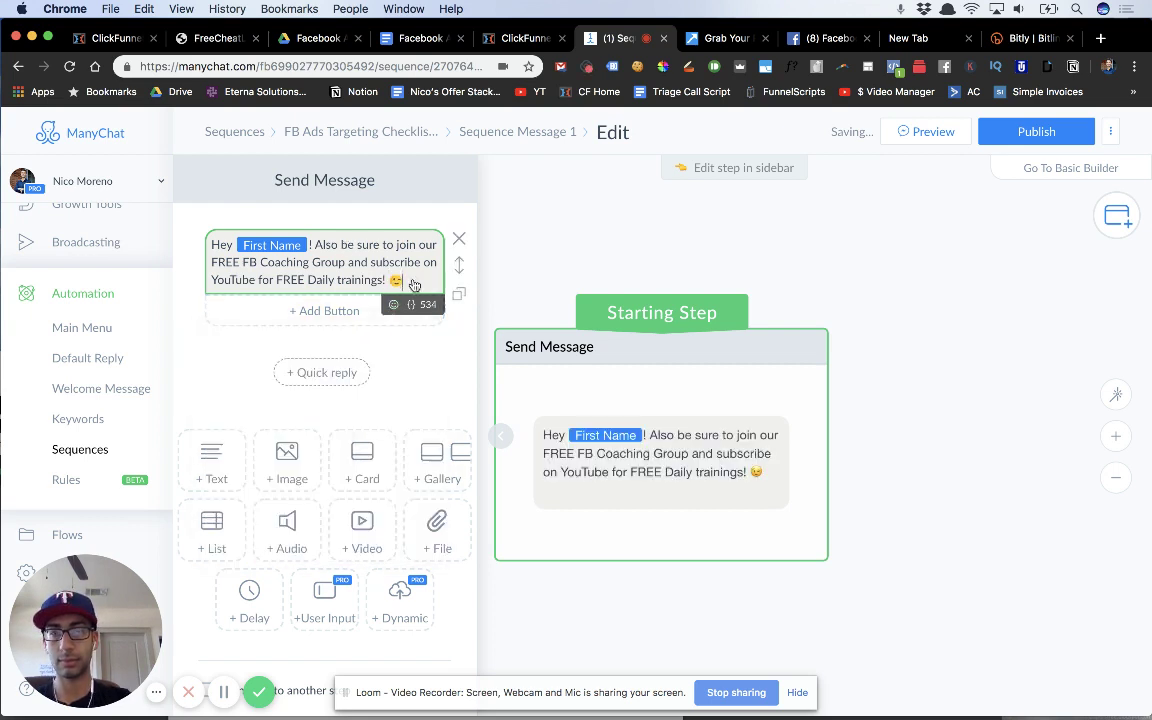
After a blank line, close the message with "See you there!", a grinning emoji and two downward-pointing hand emojis
key("Return")
key("Return")
type("S")
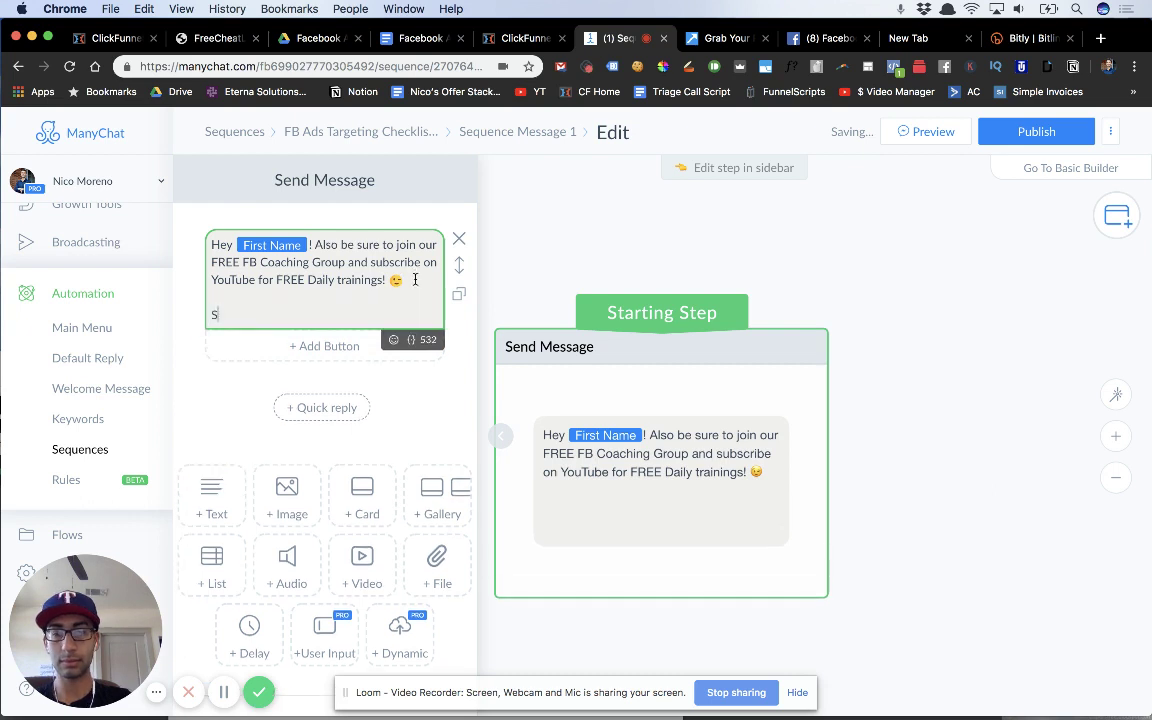
type("ee you there!")
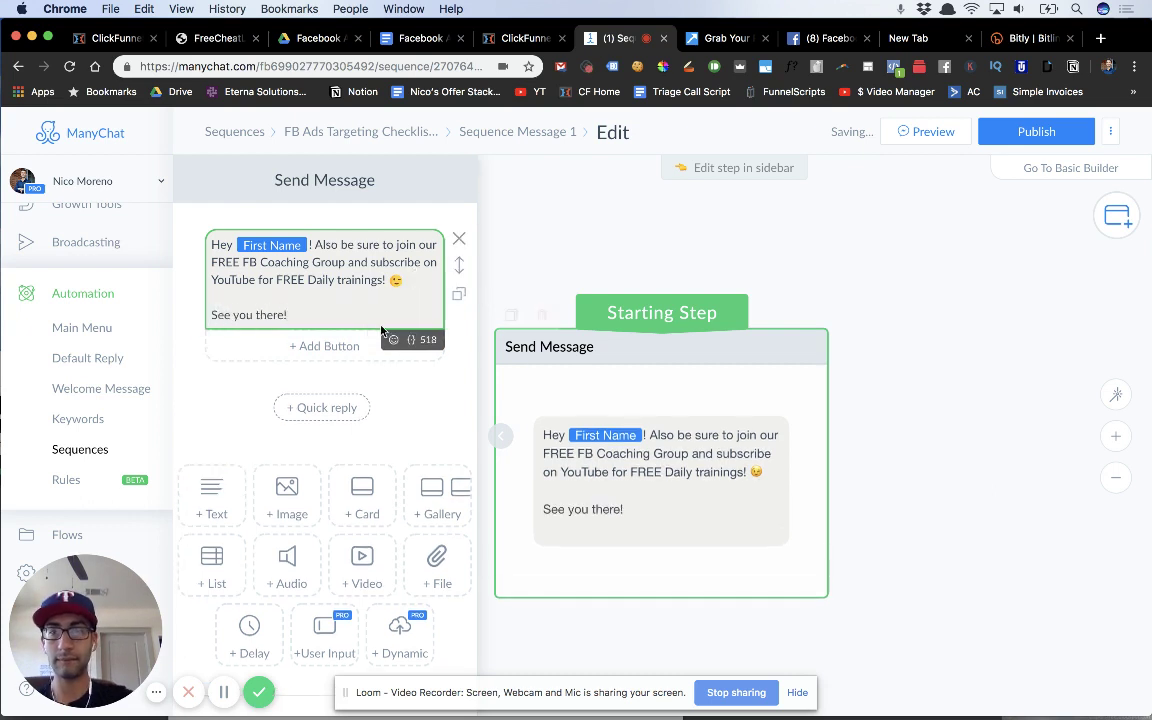
left_click(393, 339)
left_click(357, 429)
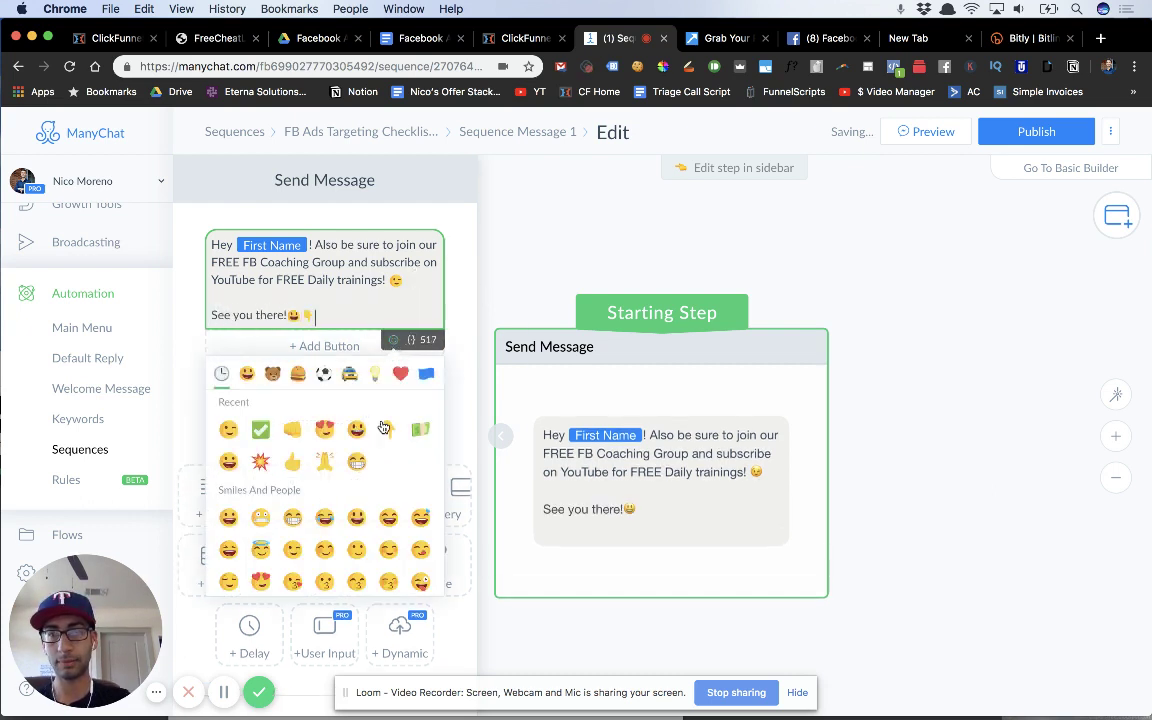
left_click(388, 429)
left_click(388, 429)
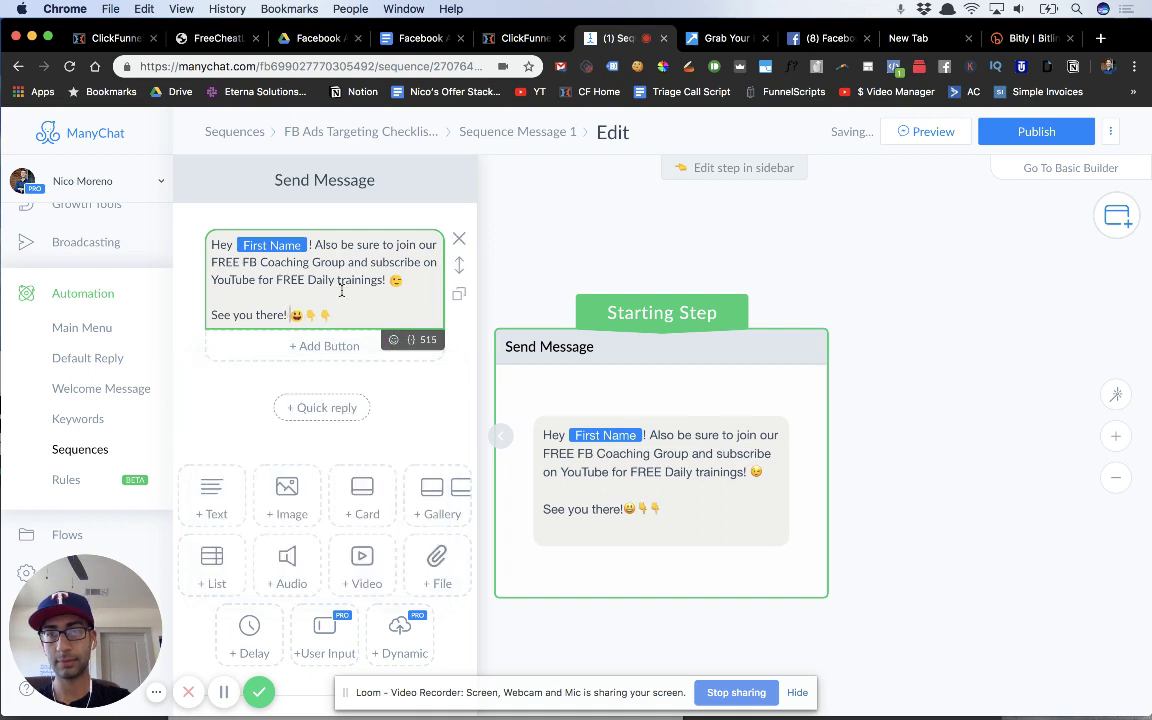
Add a button titled "Join FB GROUP" to the message
left_click(340, 346)
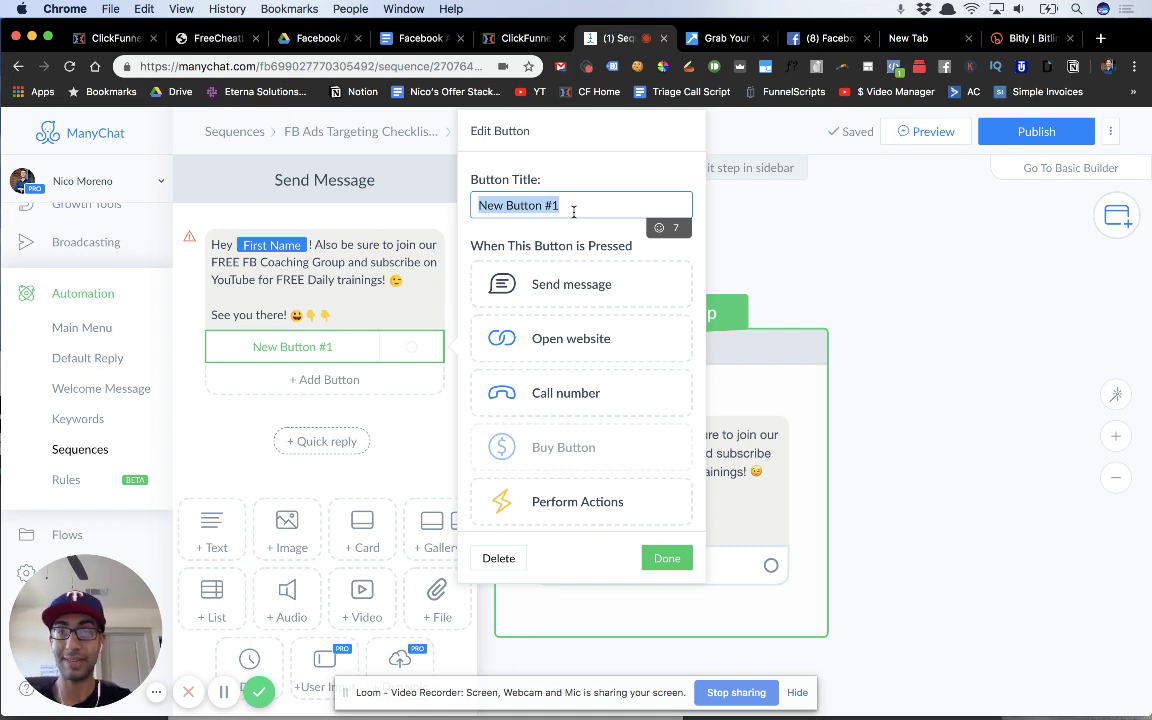
type("If")
key("BackSpace")
key("BackSpace")
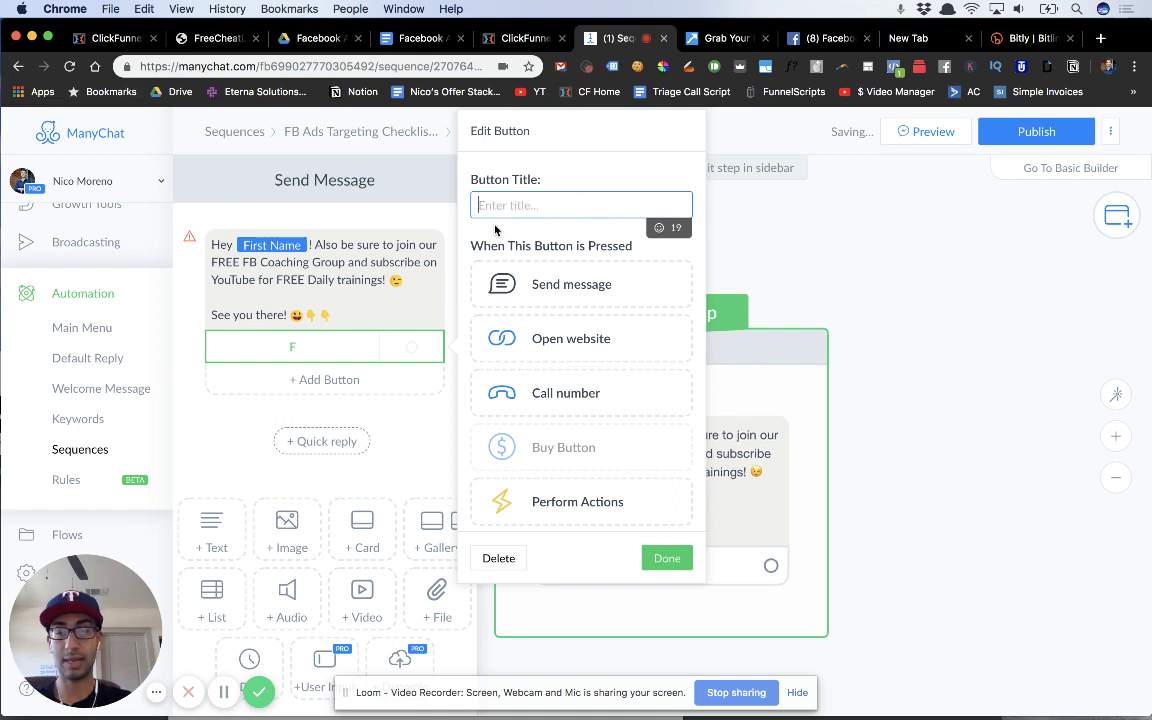
type("Join FB ")
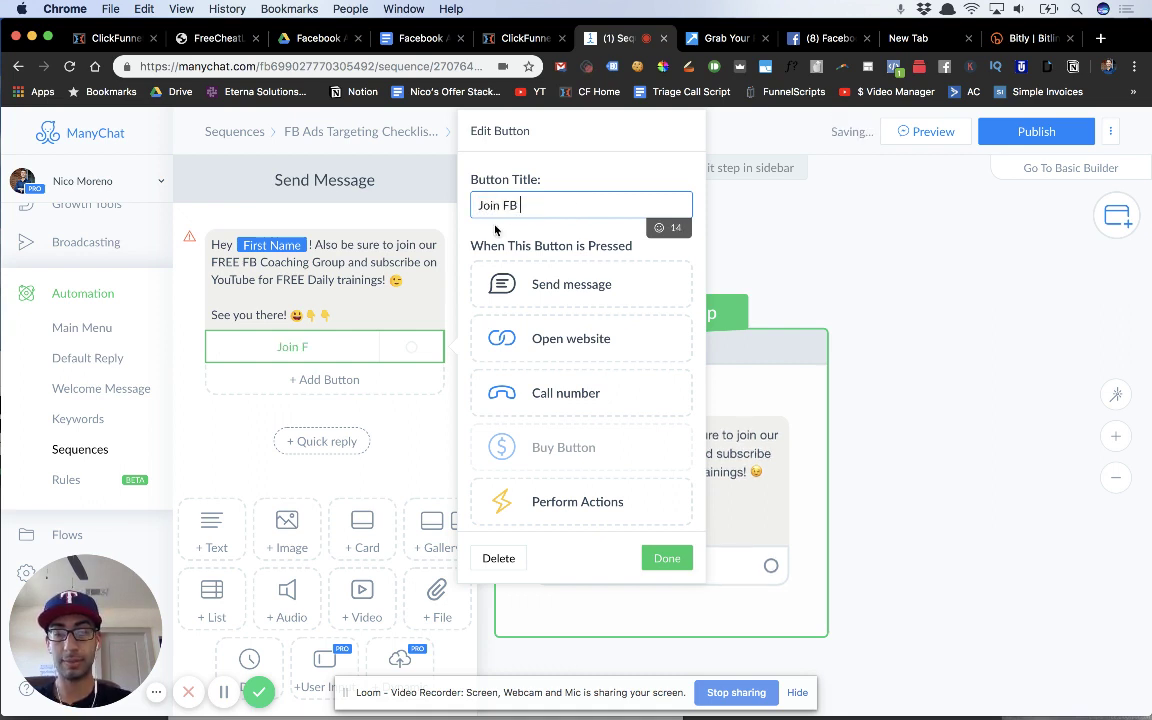
type("GROUP")
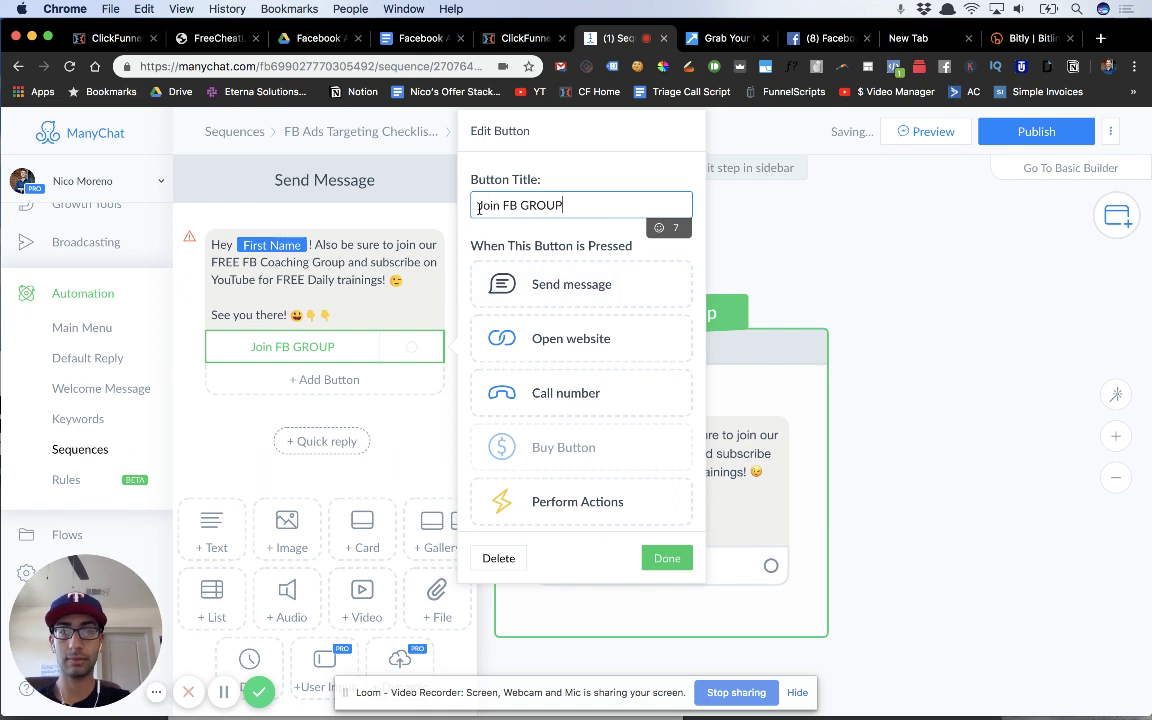
Put a right-pointing hand emoji and a space before the "Join FB GROUP" title, and make the button open a website
left_click(659, 227)
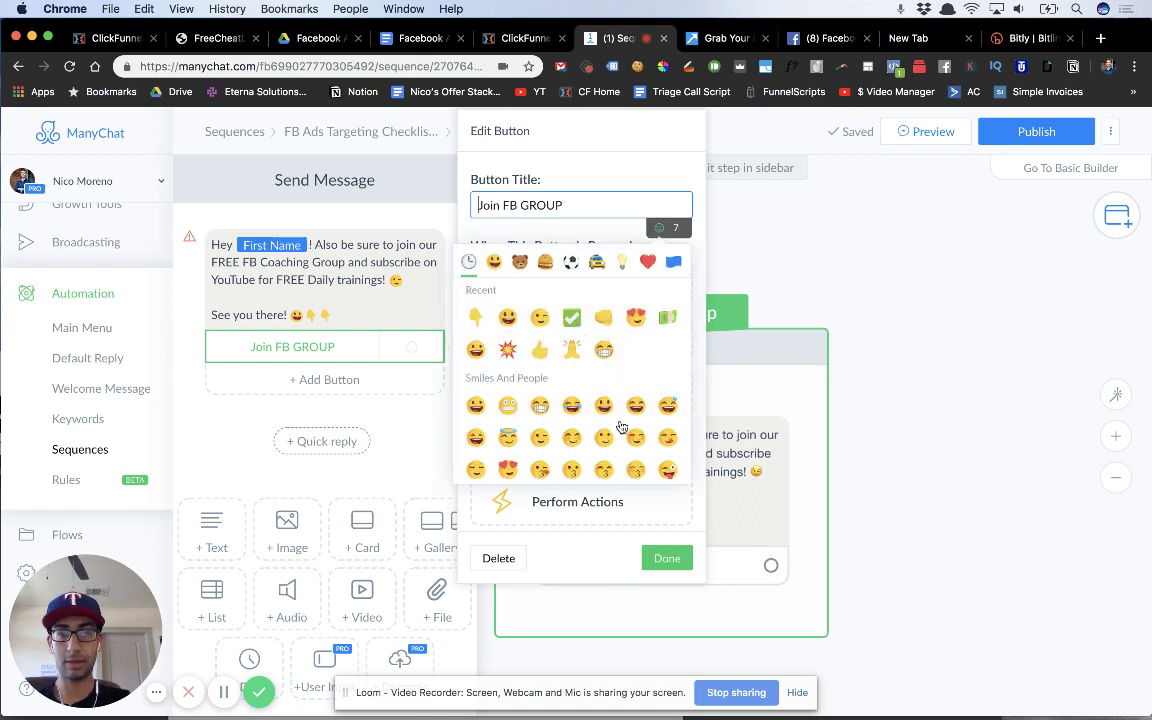
scroll(628, 430, "down", 10)
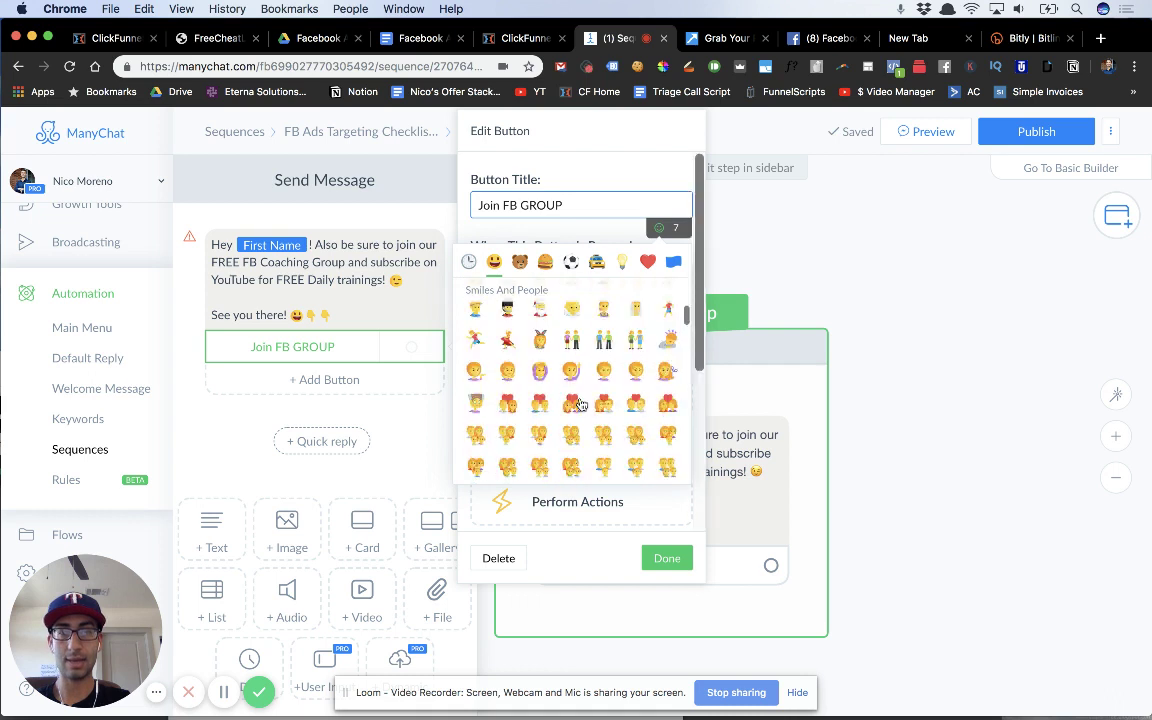
scroll(600, 347, "up", 5)
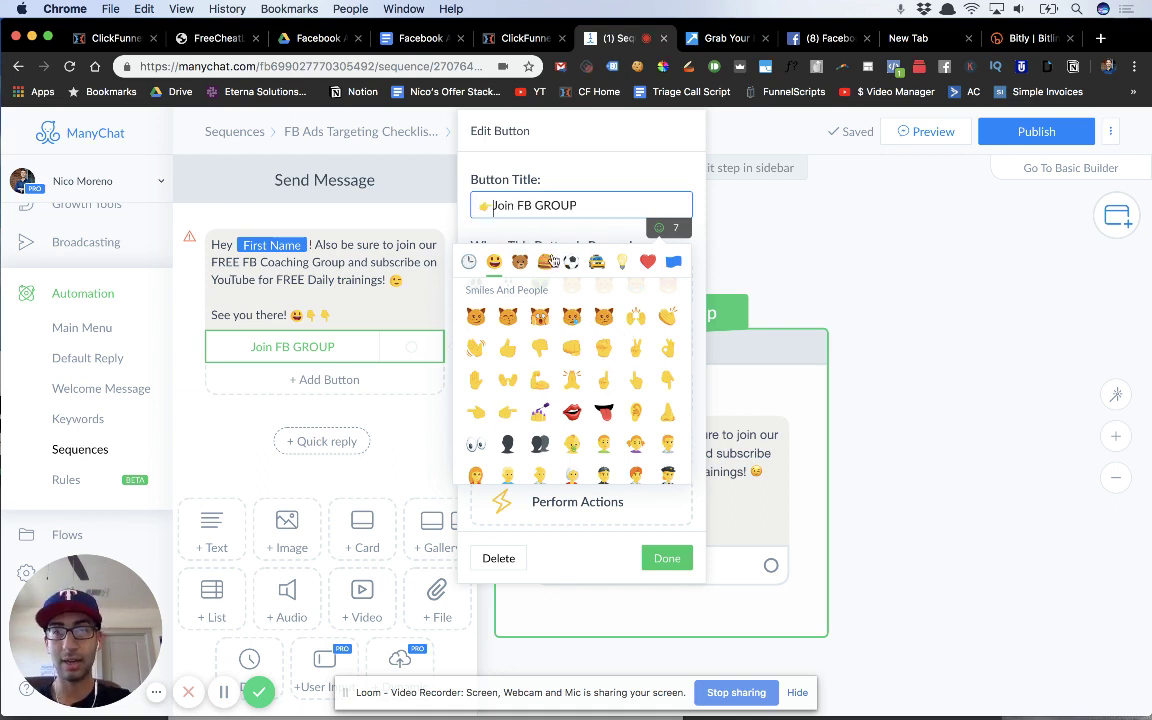
left_click(507, 409)
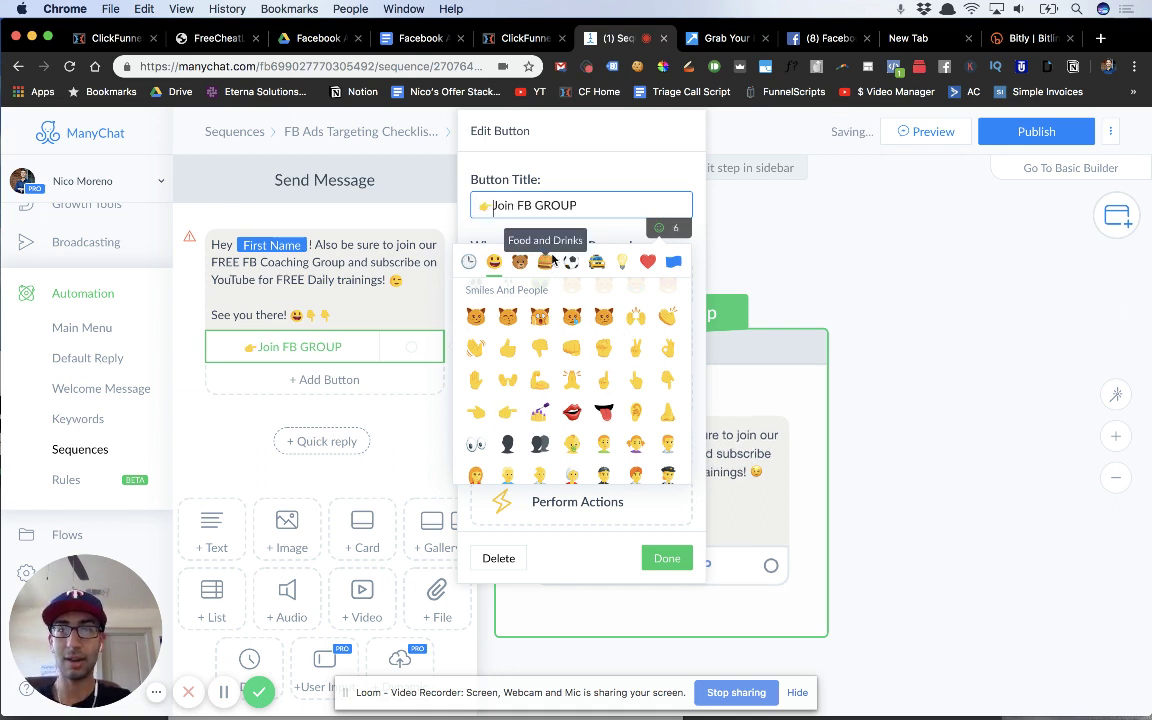
left_click(493, 205)
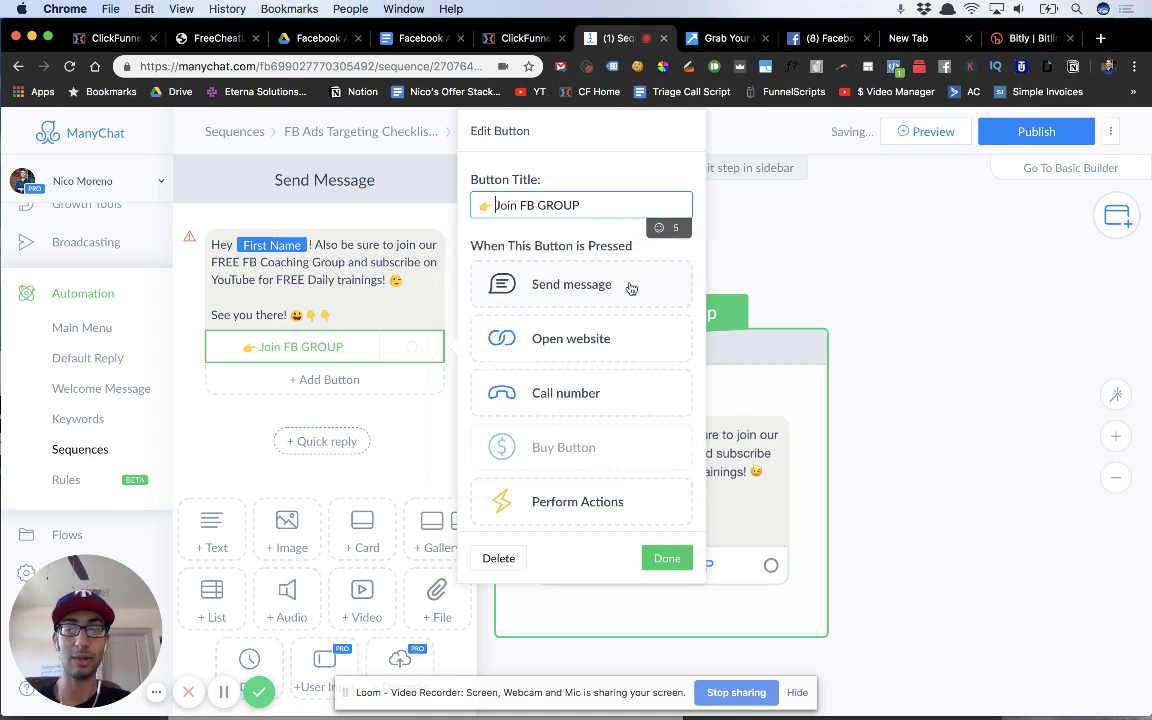
left_click(630, 354)
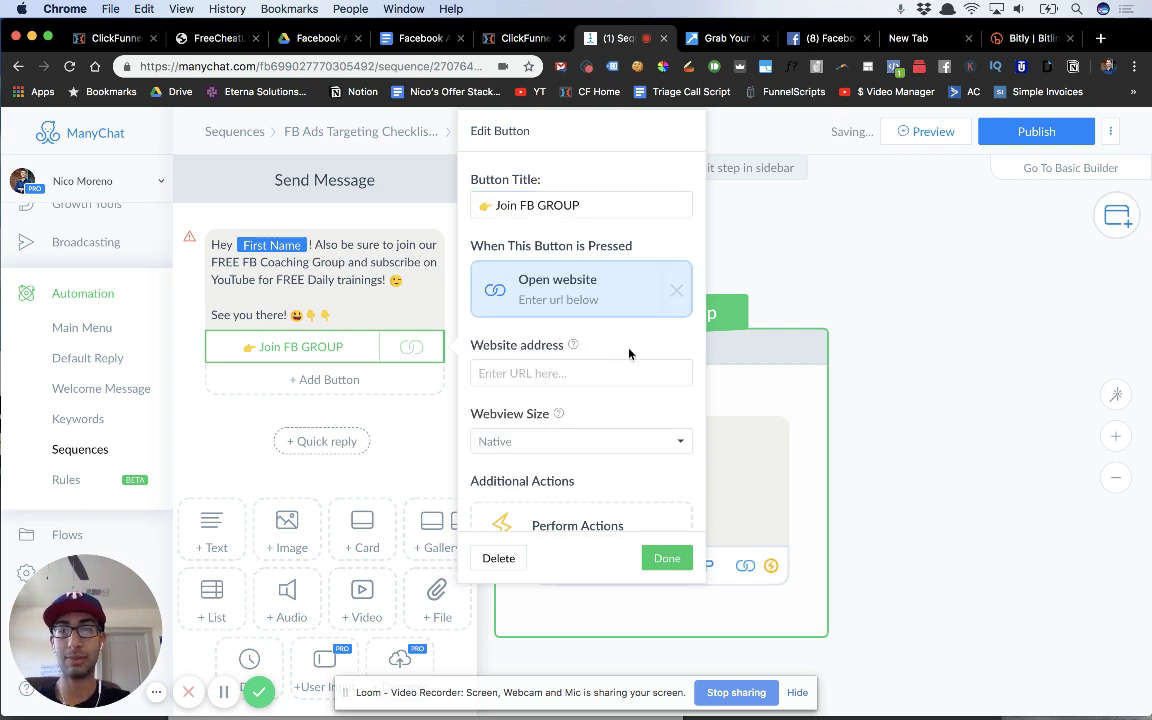
Switch to Facebook, open the "Chatbots, Funnels, and Webinars for Entrepreneurs" group and copy its URL
left_click(826, 38)
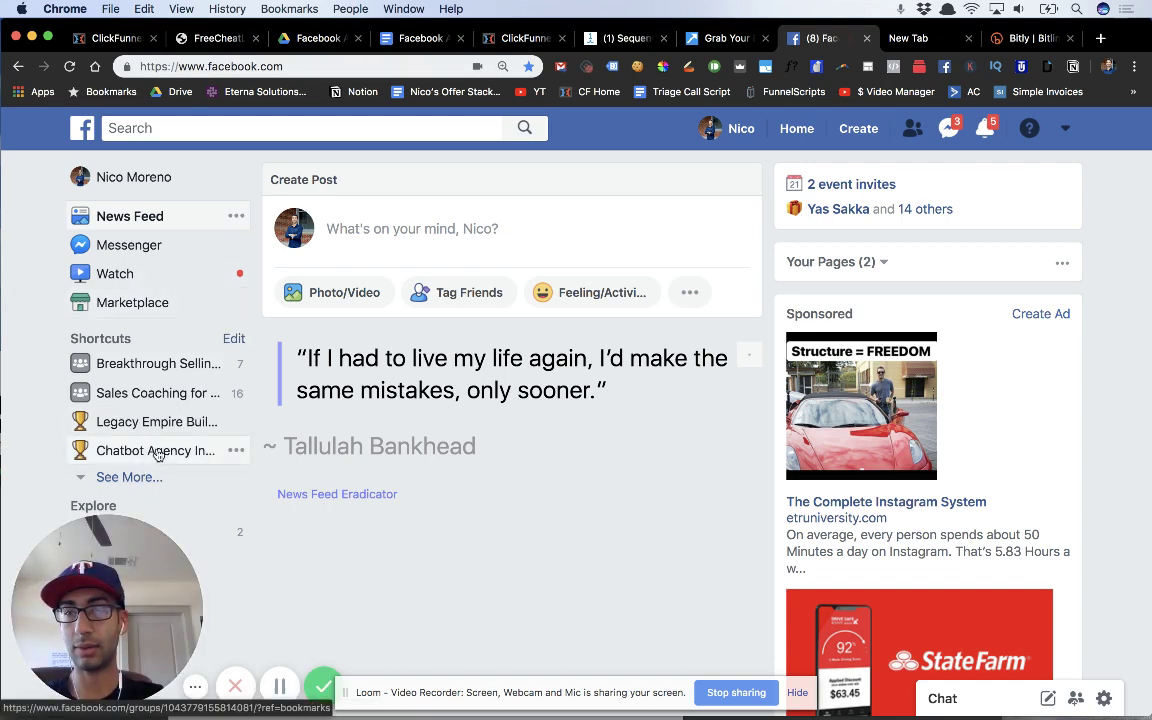
scroll(150, 465, "down", 1)
left_click(128, 478)
scroll(181, 466, "down", 4)
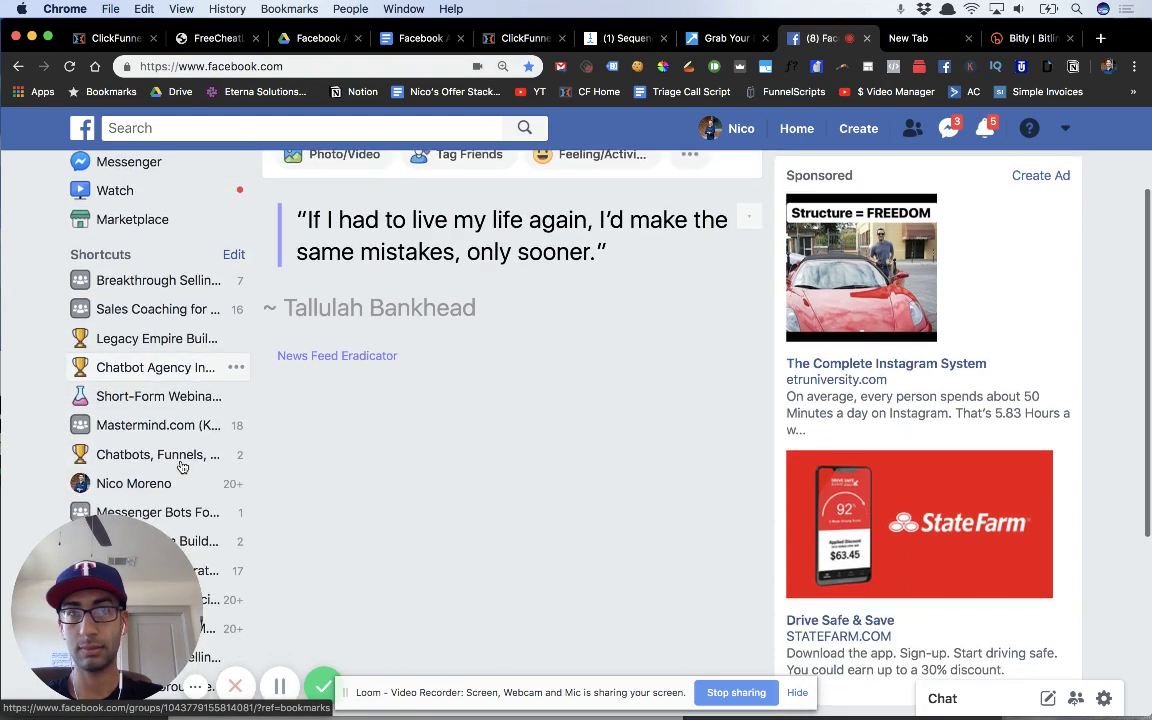
left_click(176, 360)
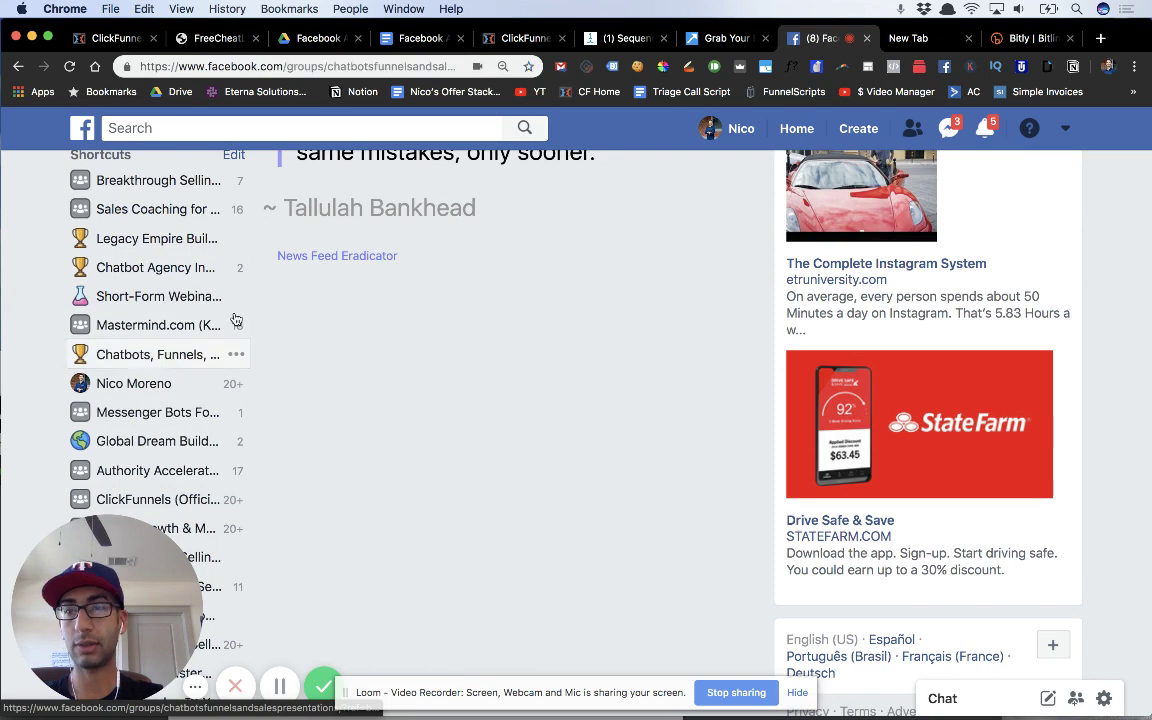
left_click(456, 63)
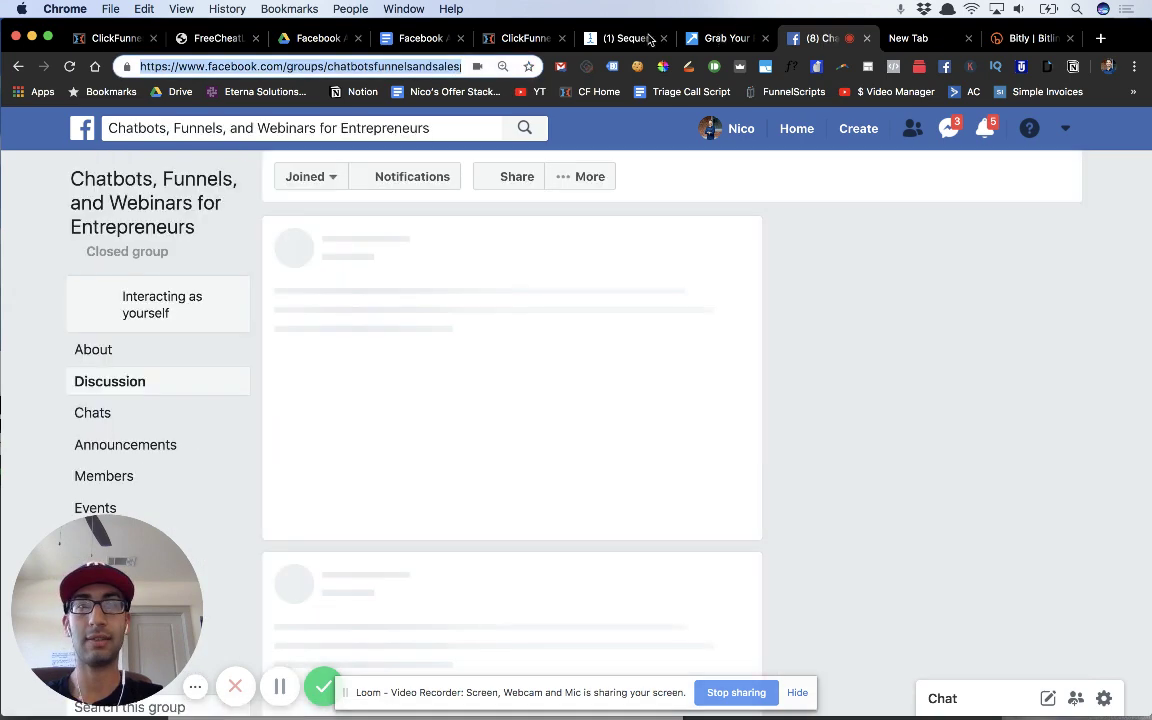
left_click(730, 38)
left_click(640, 40)
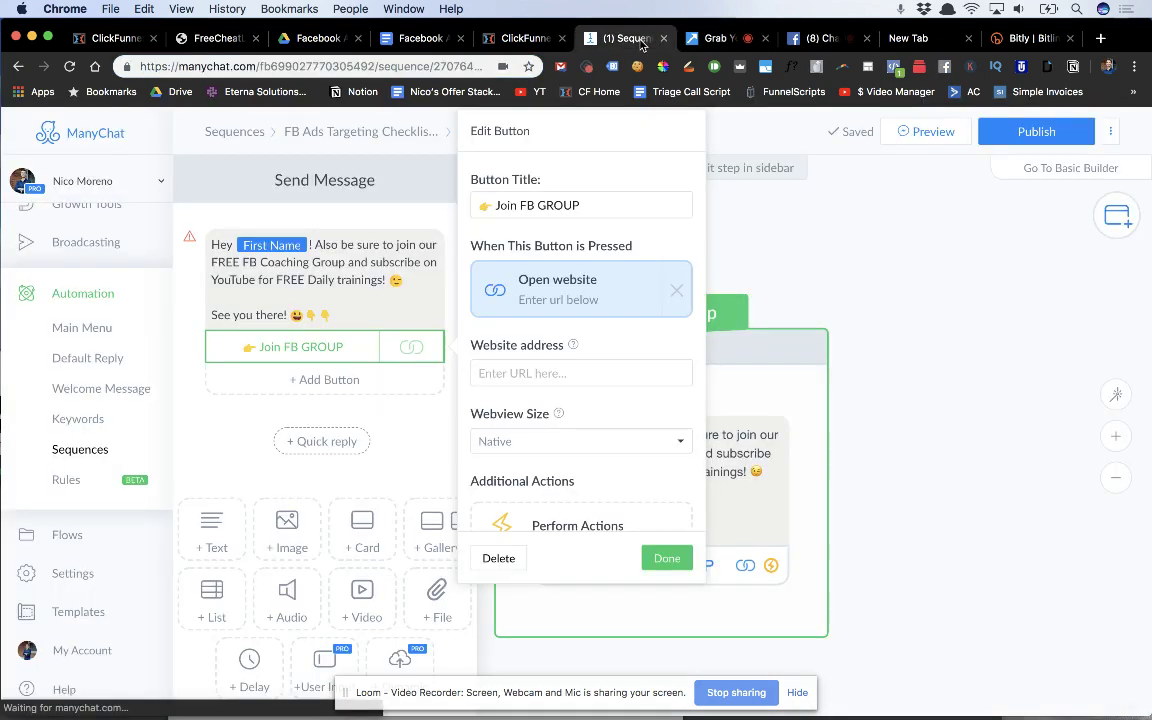
left_click(560, 373)
type("https://www.facebook.com/groups/chatbotsfunnelsandsalespresentations/")
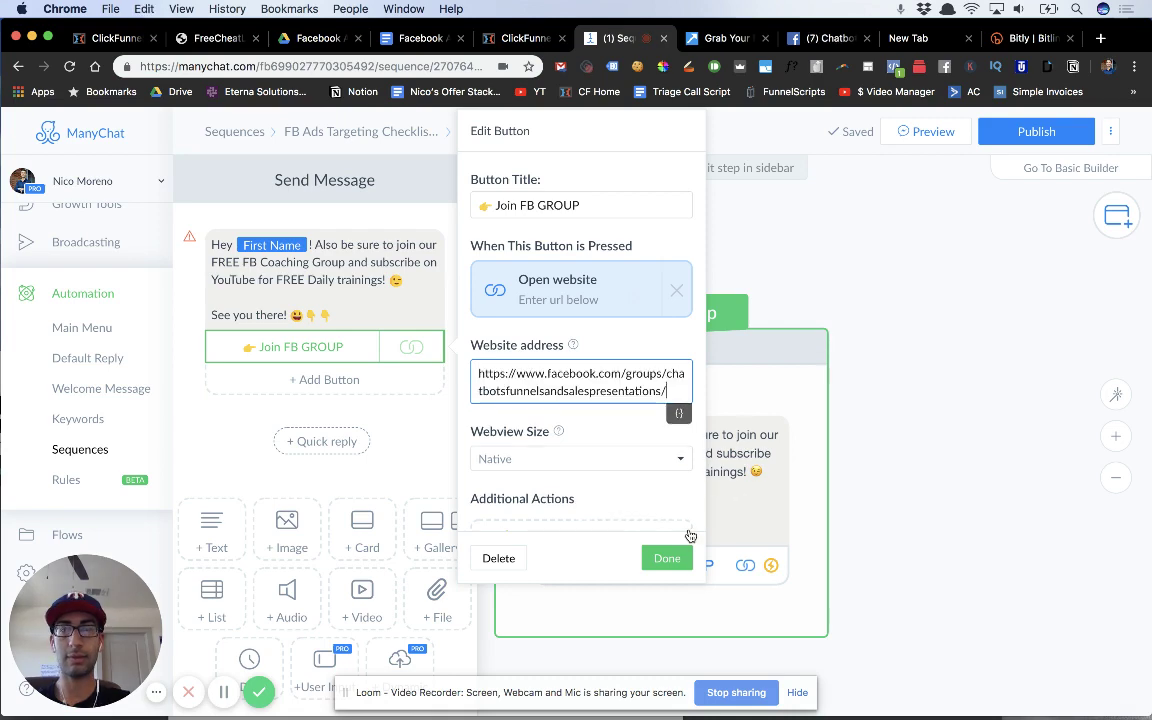
left_click(668, 558)
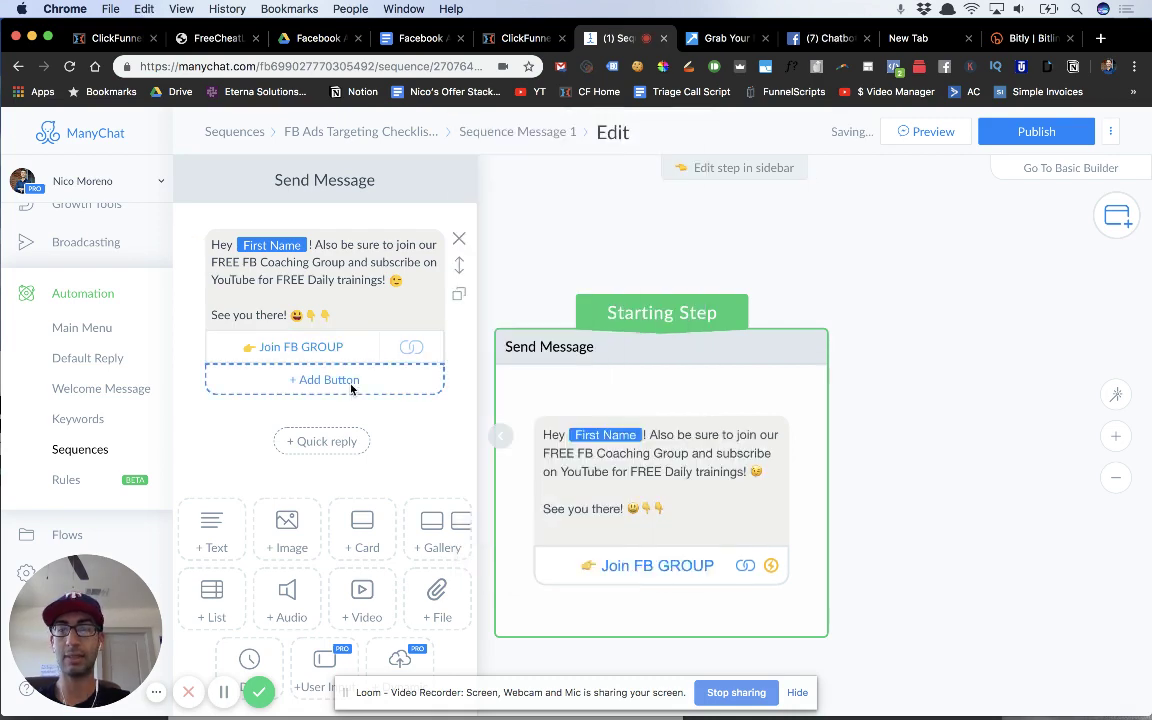
Add a second button to the message, titled "Sub on YouTube"
left_click(351, 388)
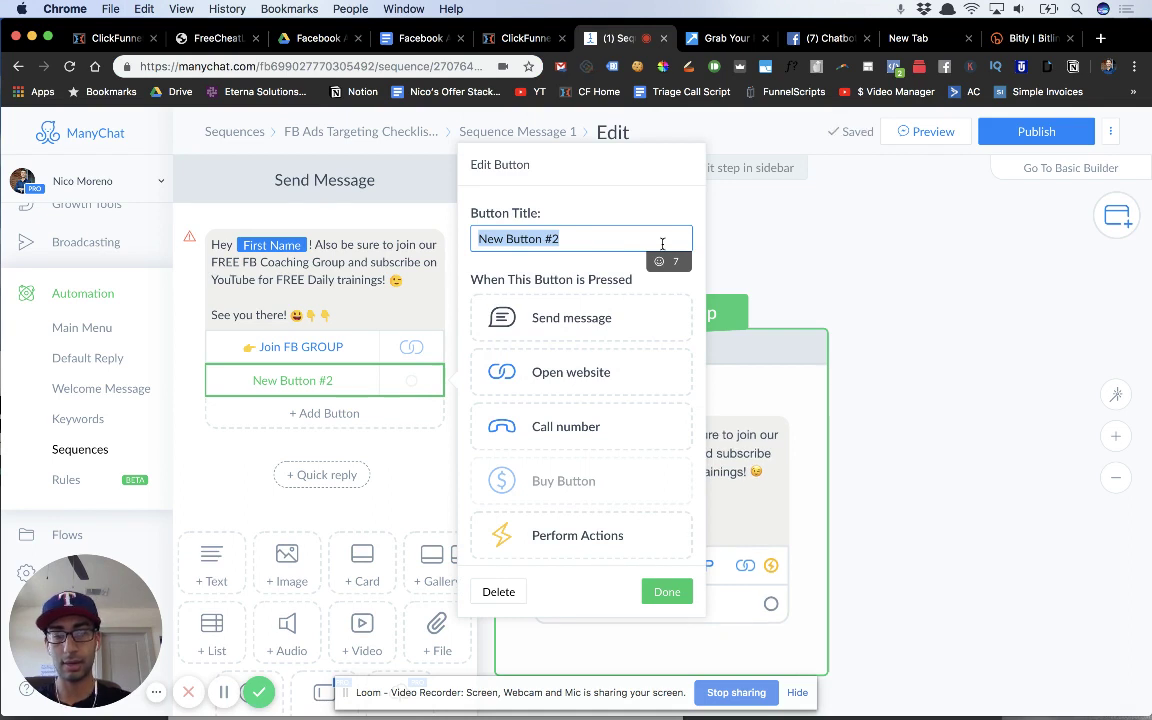
type("Su")
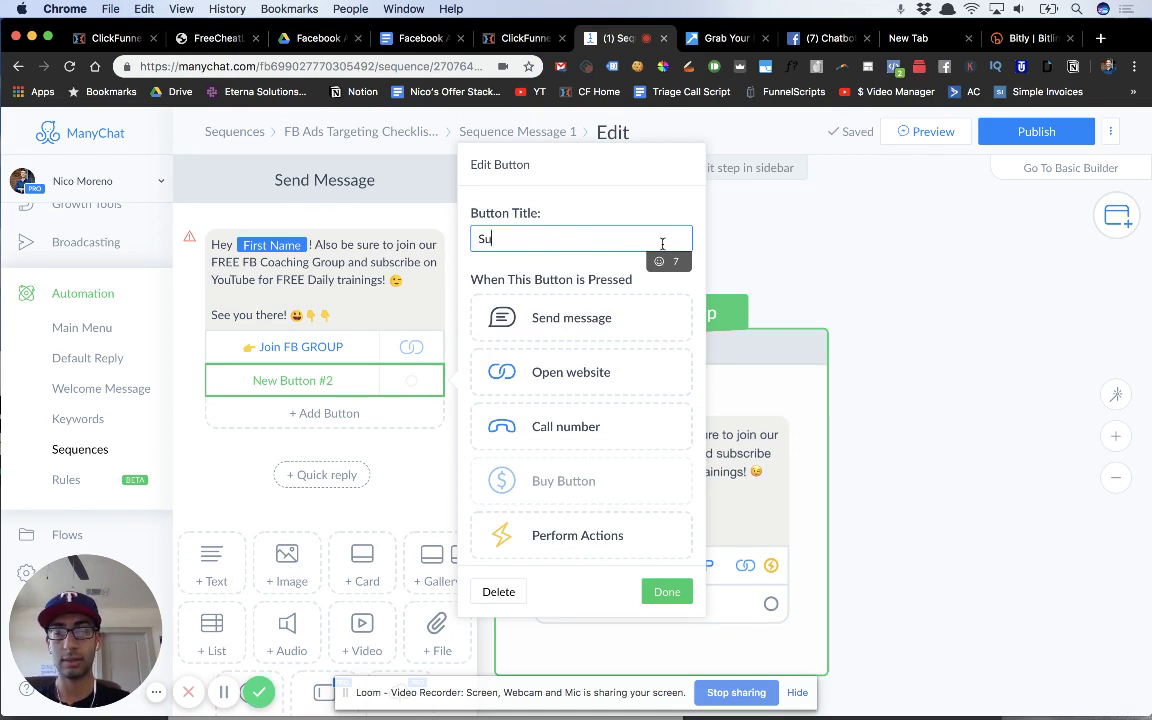
type("bb")
key("BackSpace")
type("s")
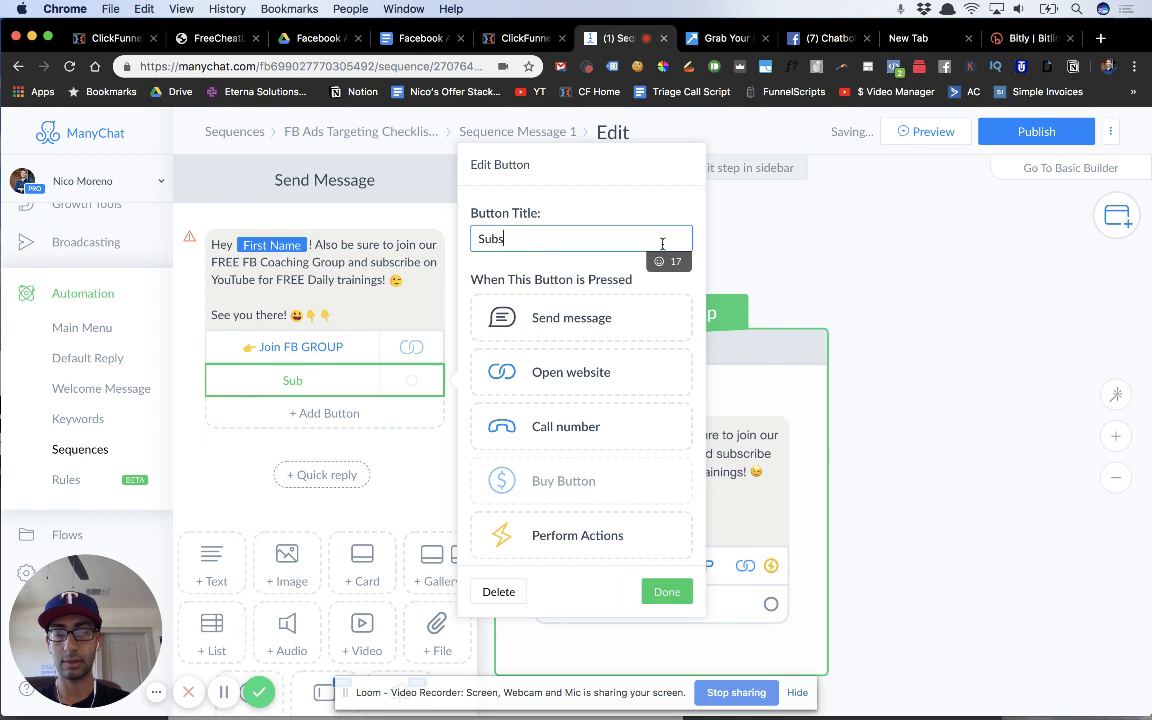
type("cribe on ")
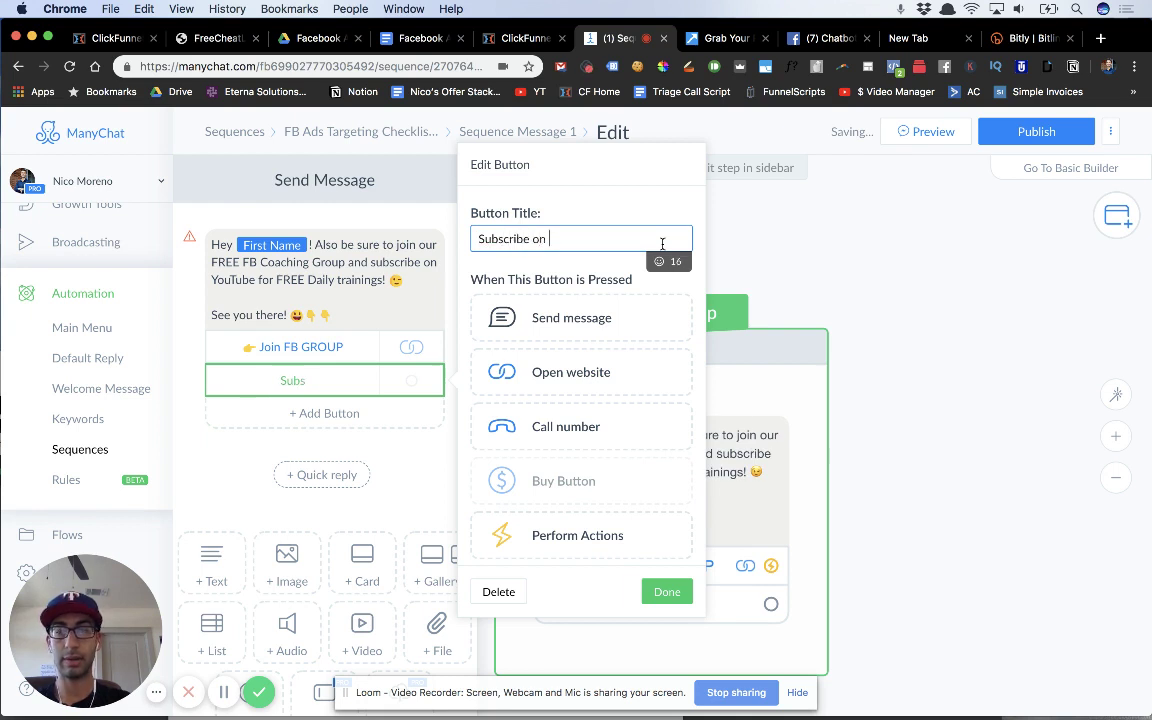
type("YouTube")
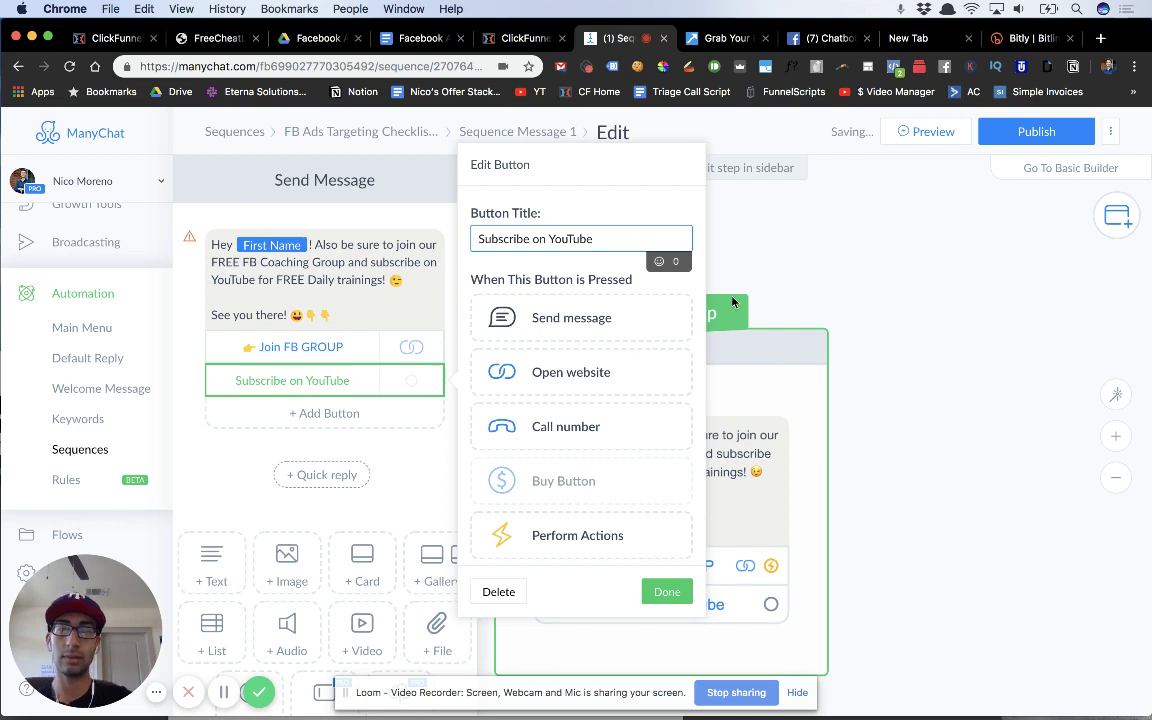
left_click_drag(499, 238, 530, 238)
key("BackSpace")
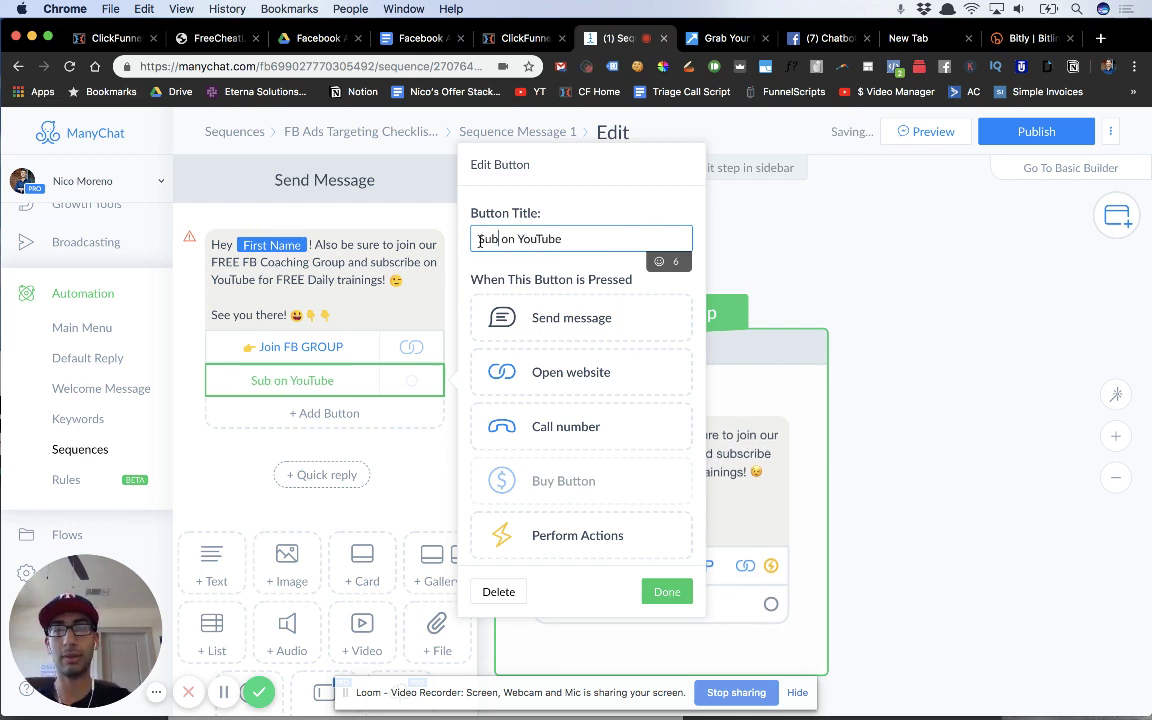
Put a right-pointing hand emoji before the "Sub on YouTube" title, and copy the bit.ly/nicoYouTube address from the blank New Tab page
left_click(659, 261)
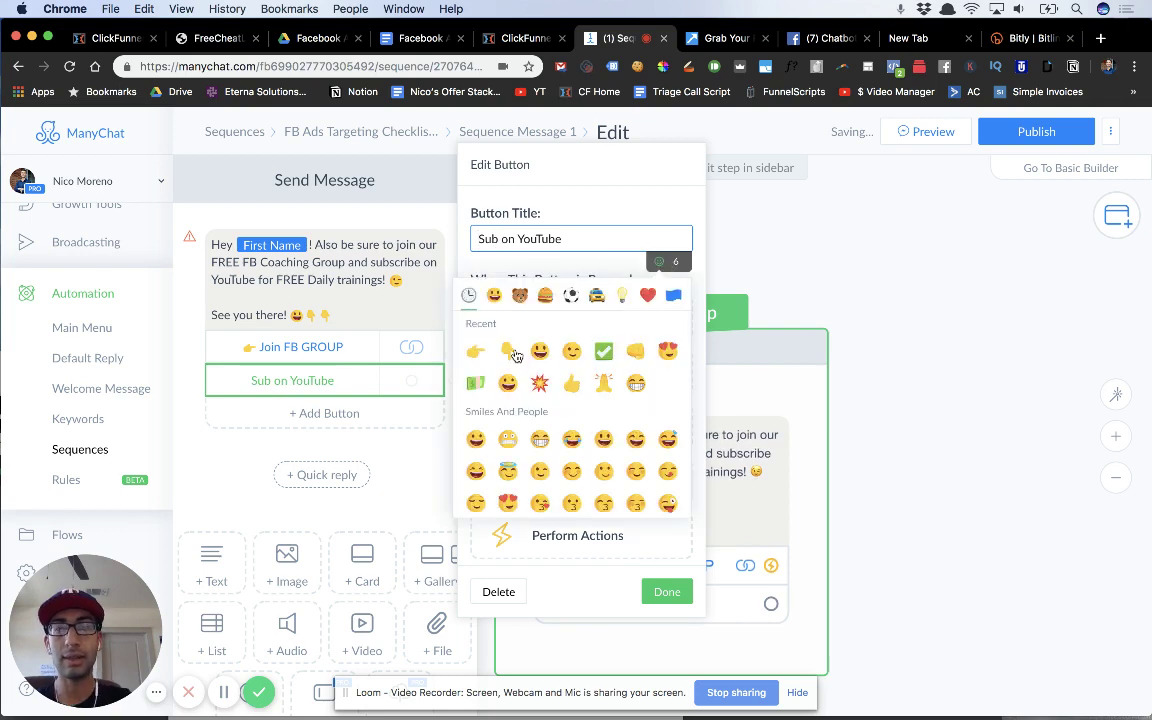
left_click(478, 351)
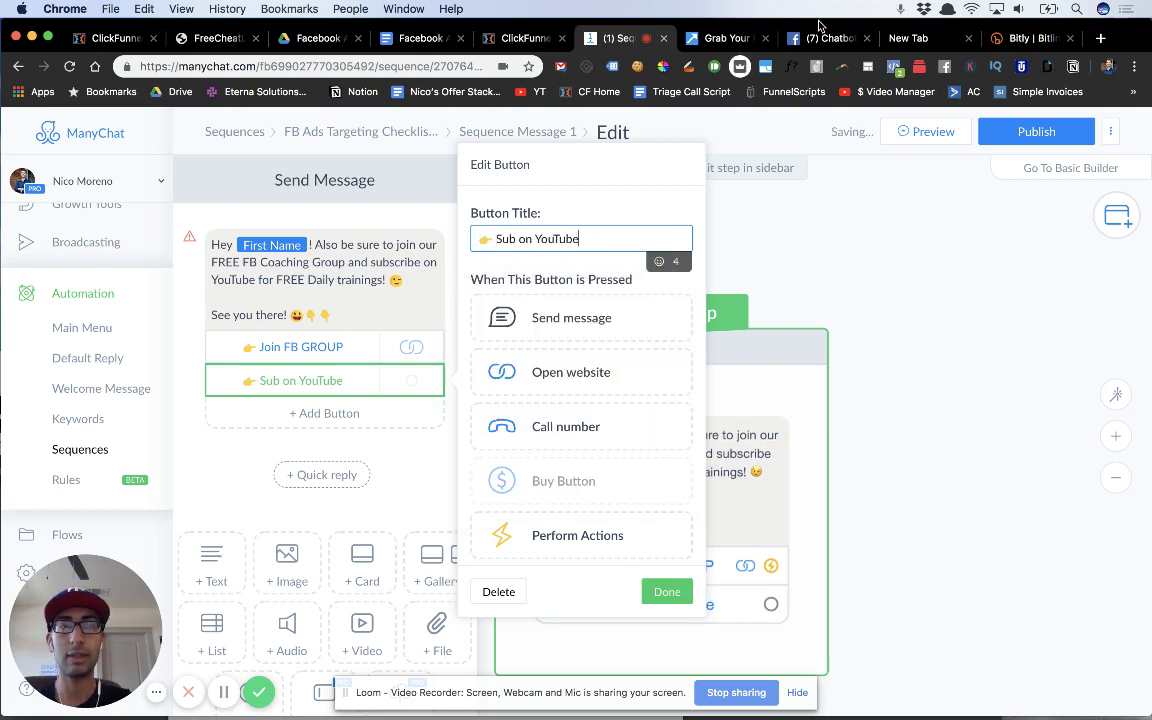
left_click(908, 40)
left_click(352, 66)
key("super+c")
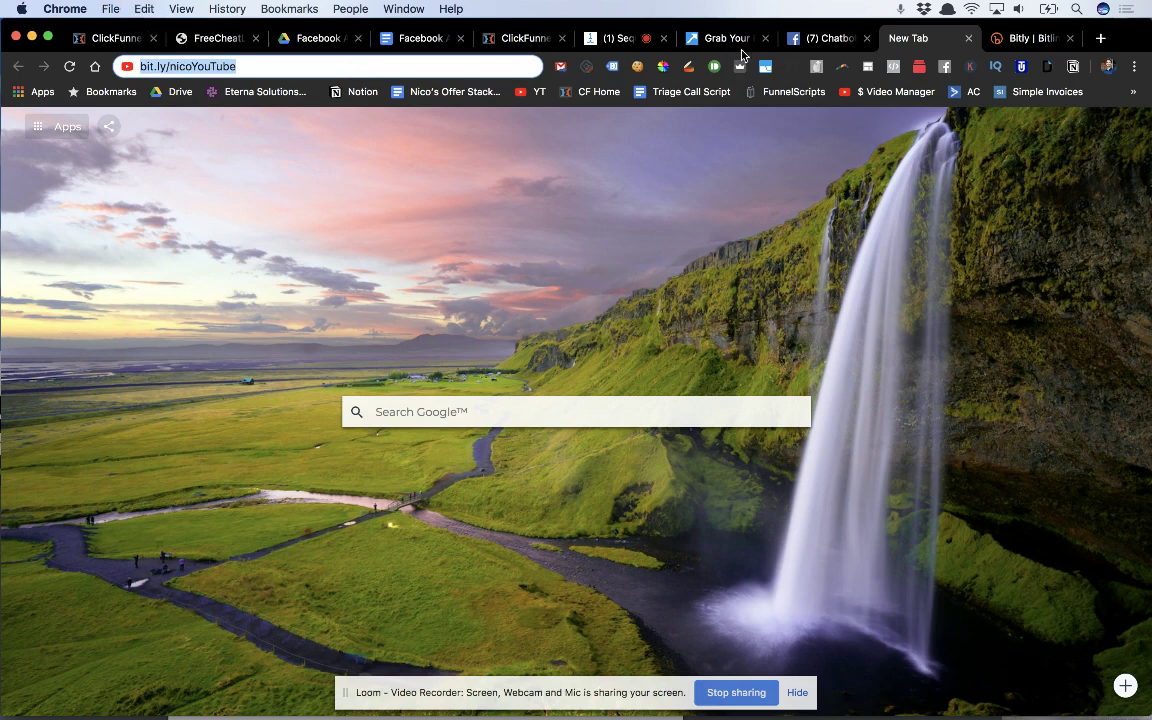
Back in ManyChat, make the YouTube button open the website bit.ly/nicoYouTube and save the button
left_click(620, 42)
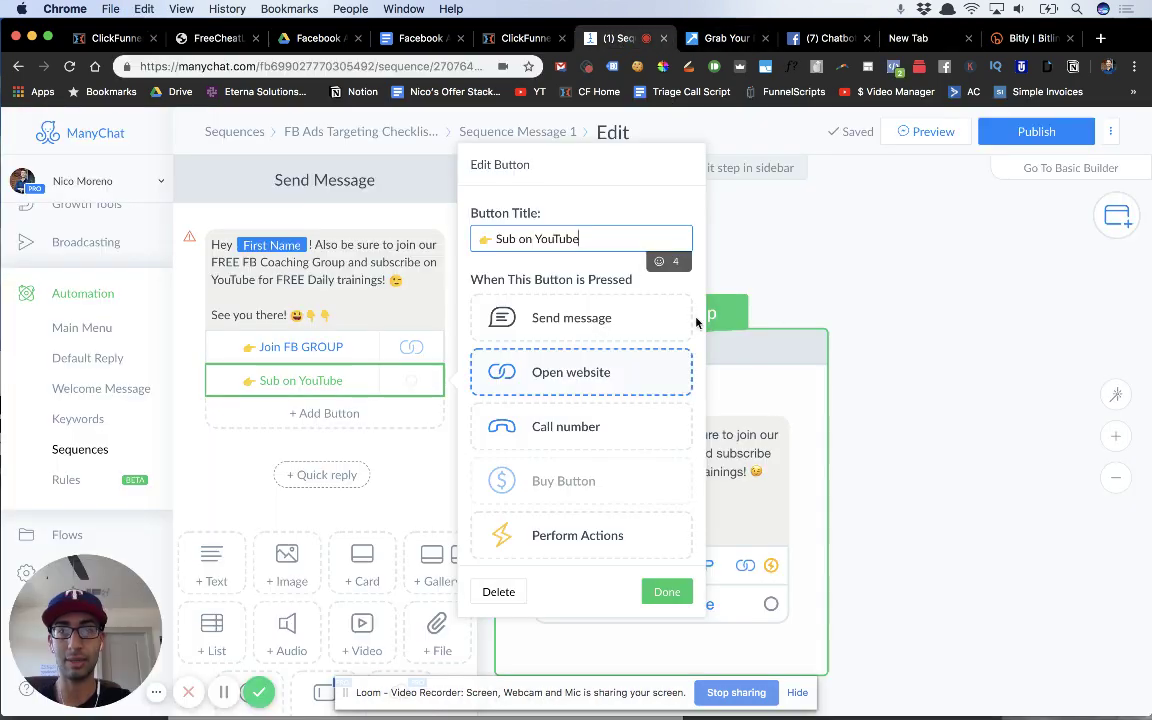
left_click(575, 371)
left_click(571, 406)
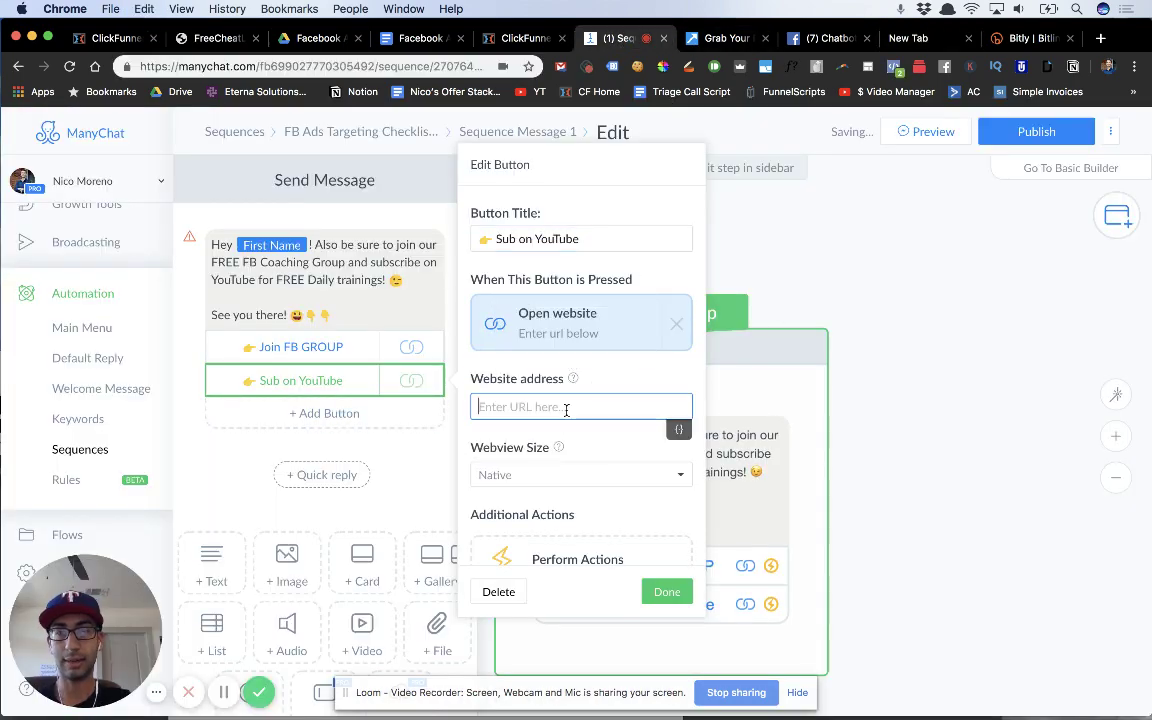
key("super+v")
left_click(667, 592)
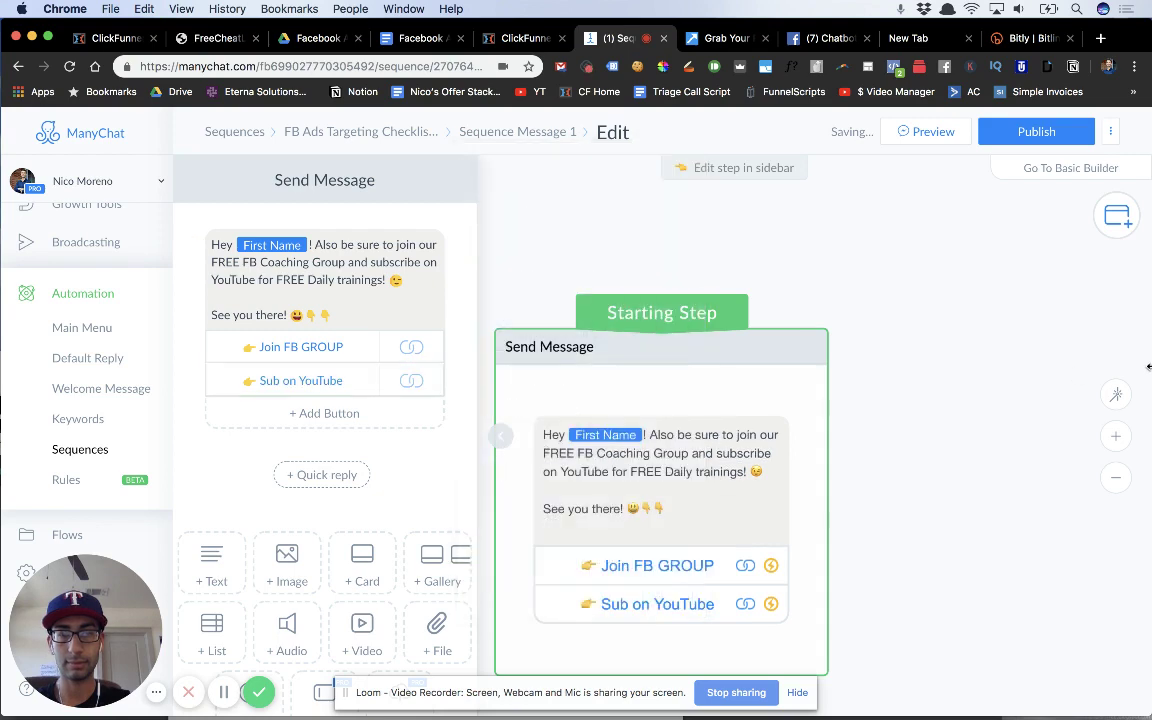
Publish the sequence message and activate it in the "FB Ads Targeting Checklist Following" sequence
left_click(1040, 132)
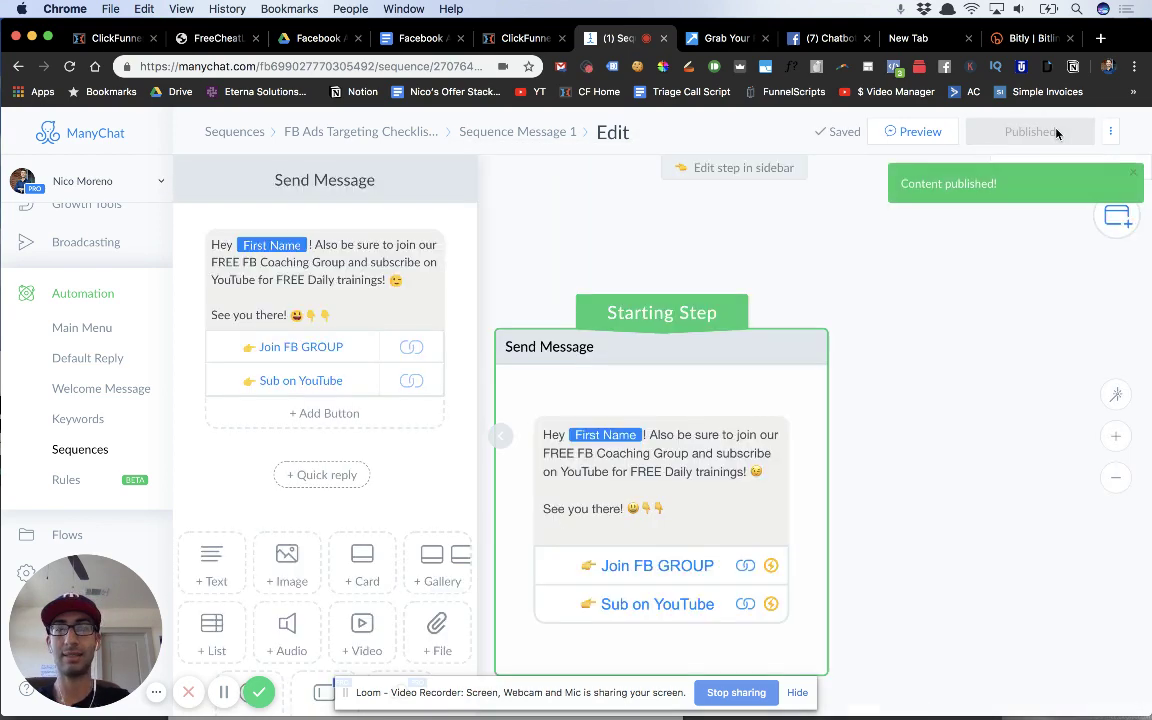
left_click(379, 134)
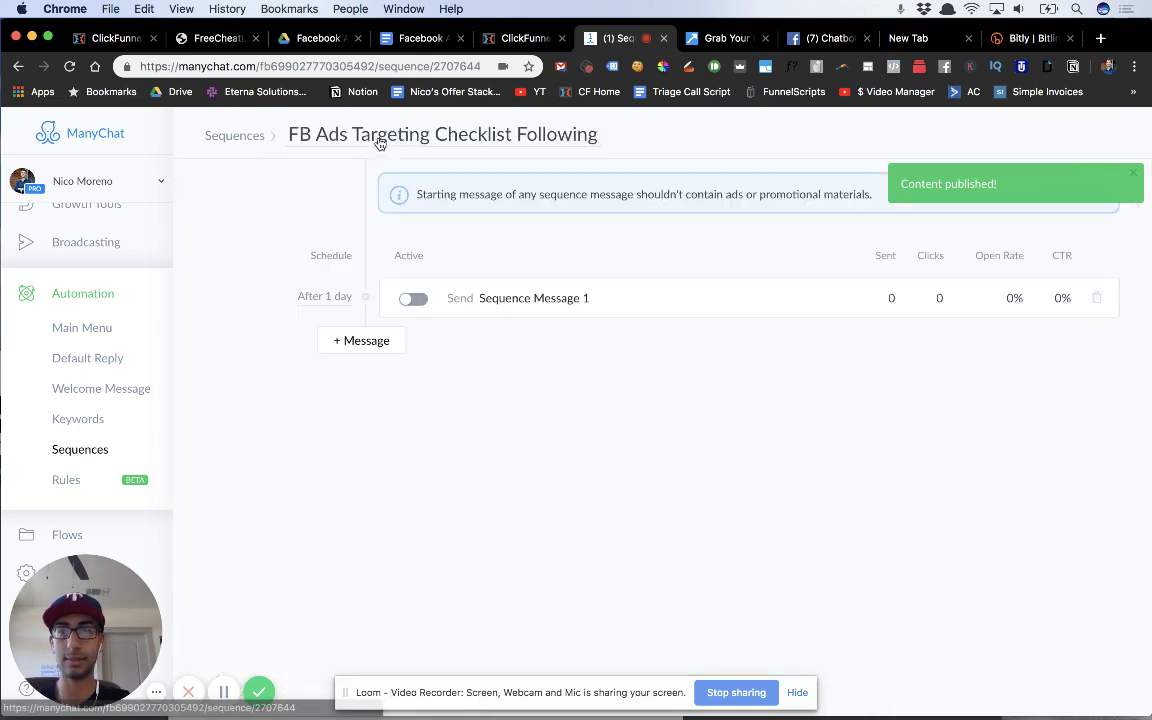
left_click(417, 303)
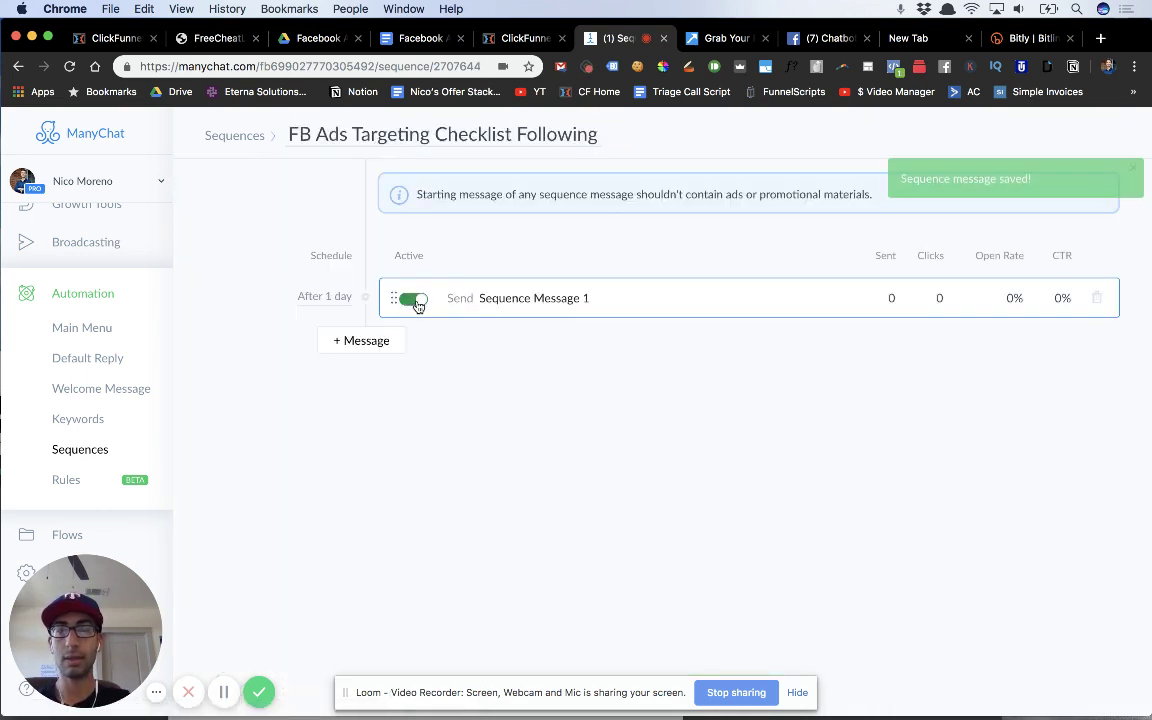
Rename the sequence message as "Sub on YouTube and Join FB Group" and return to the sequence overview
left_click(564, 298)
left_click(539, 134)
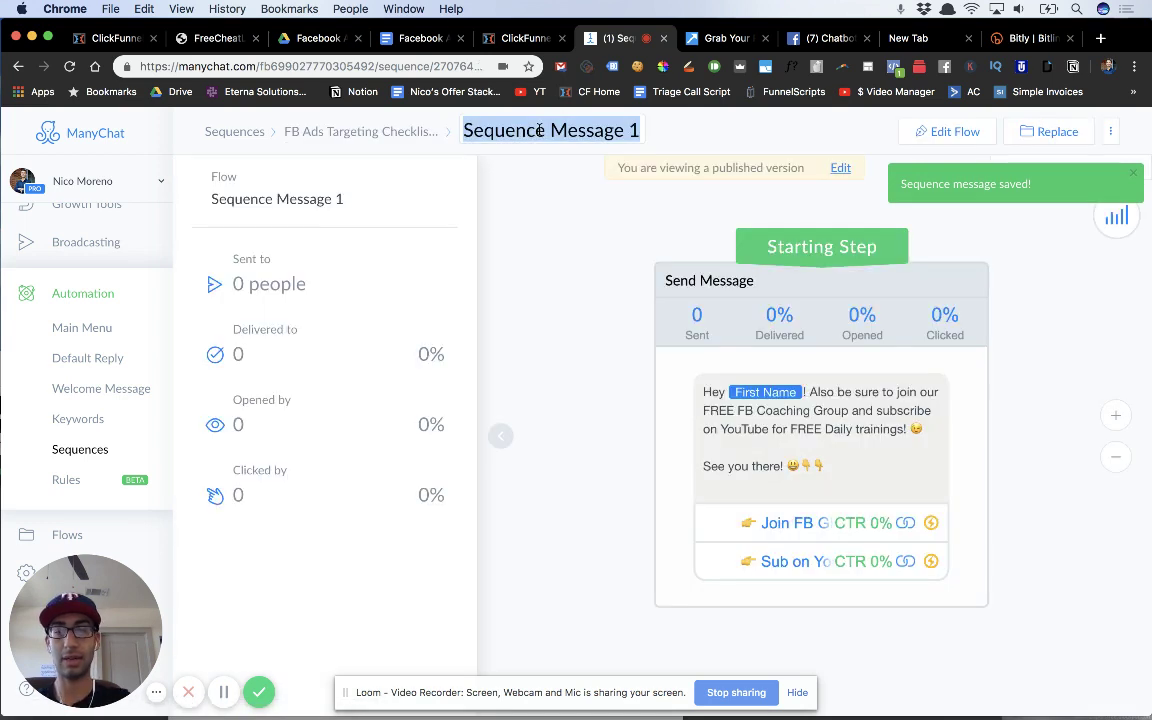
type("Sub on You")
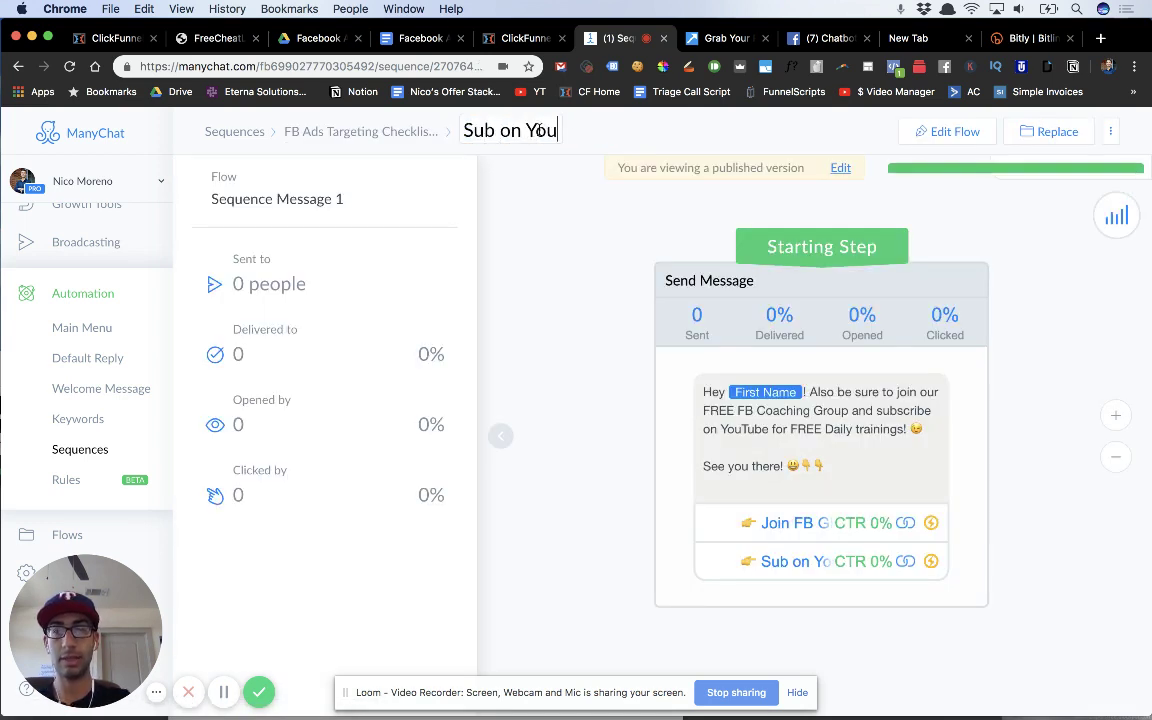
type("Tube and Joi")
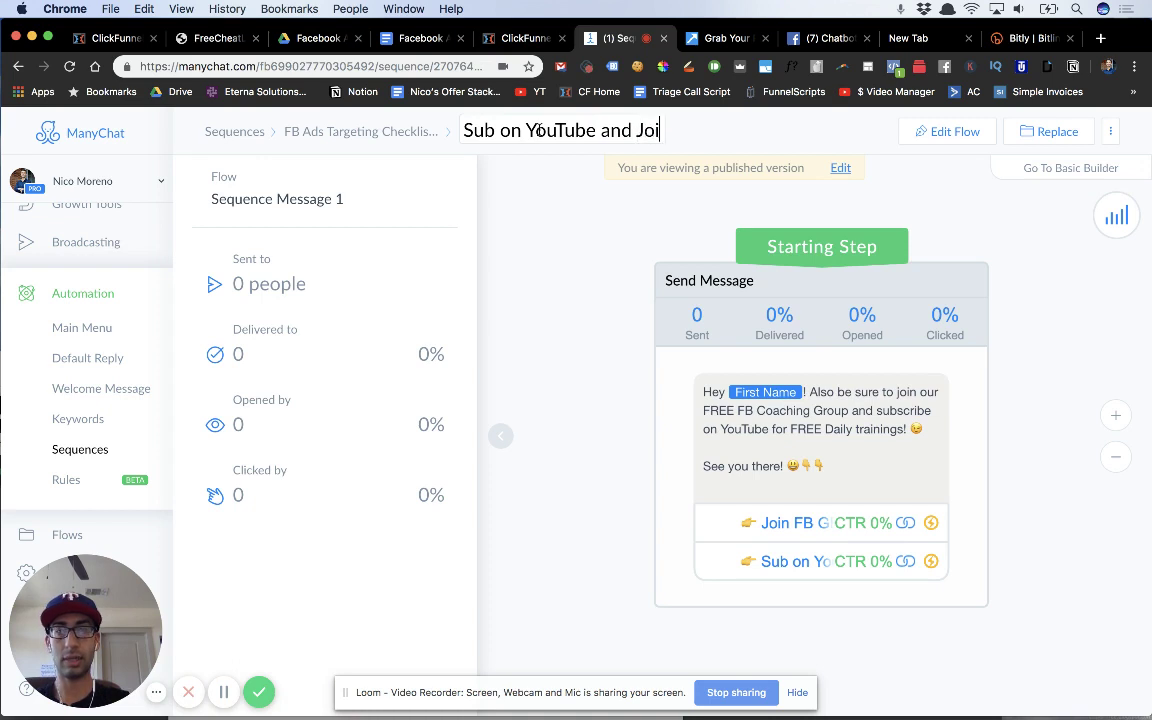
type("n FB Group")
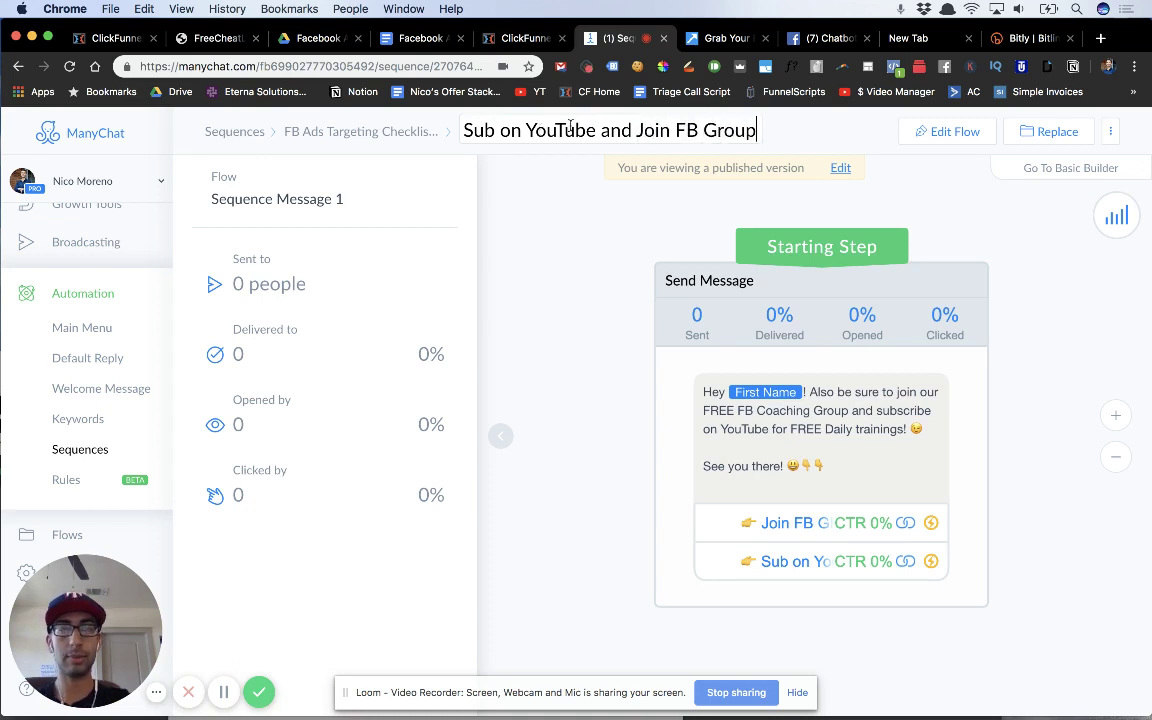
key("Return")
left_click(368, 133)
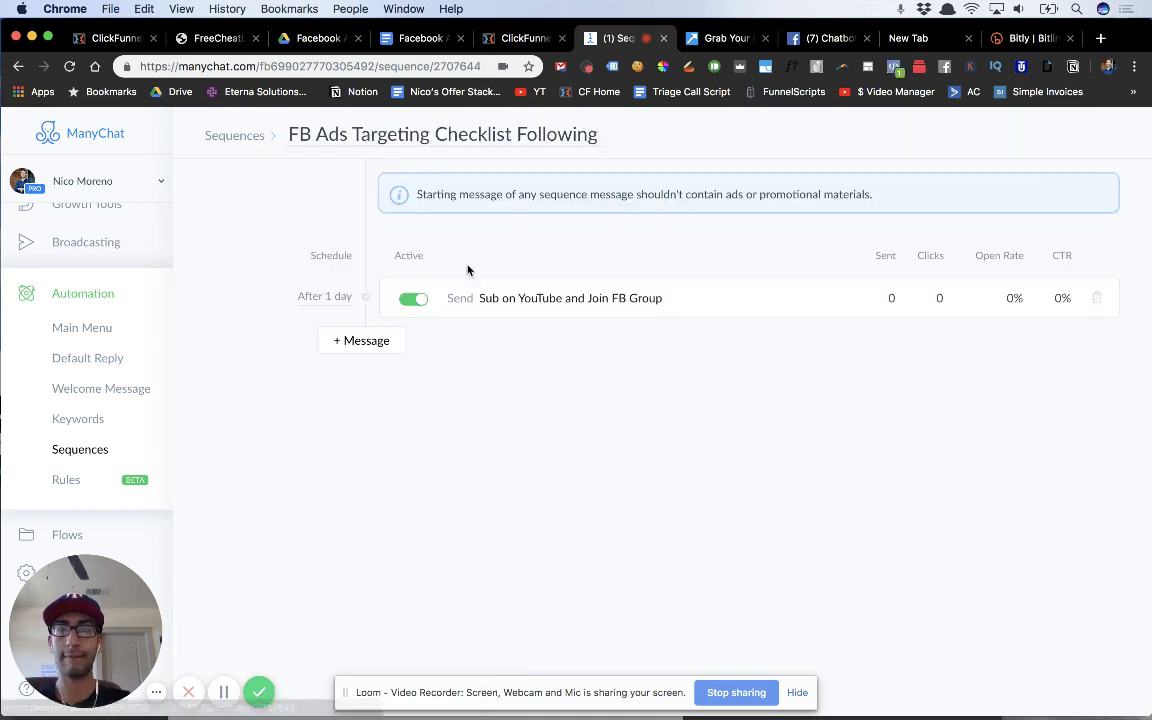
Schedule the message for 5 minutes after a user subscribes to the sequence, and save the schedule
left_click(334, 298)
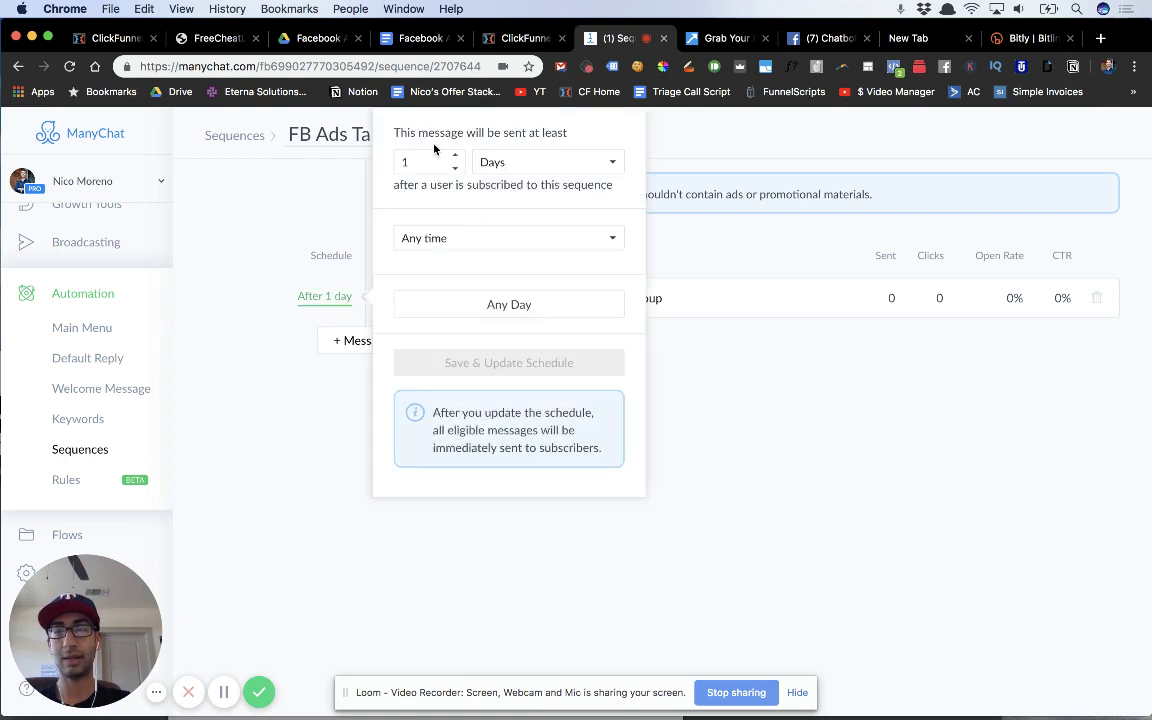
key("BackSpace")
type("5")
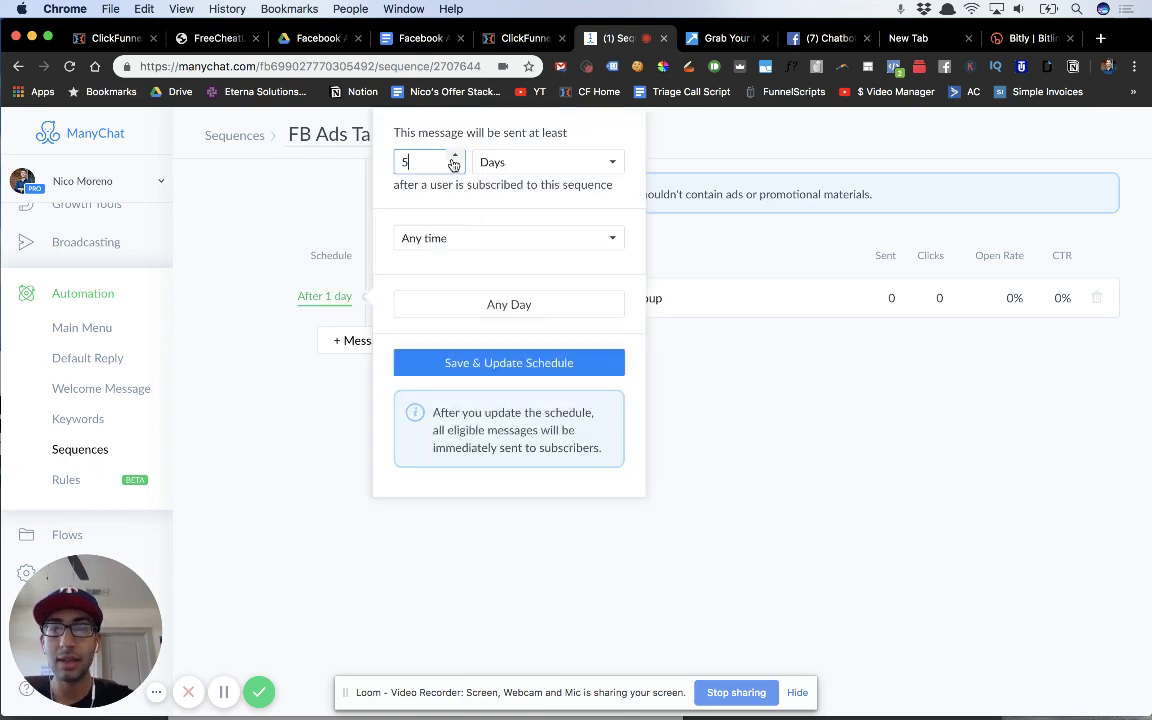
left_click(545, 164)
left_click(555, 130)
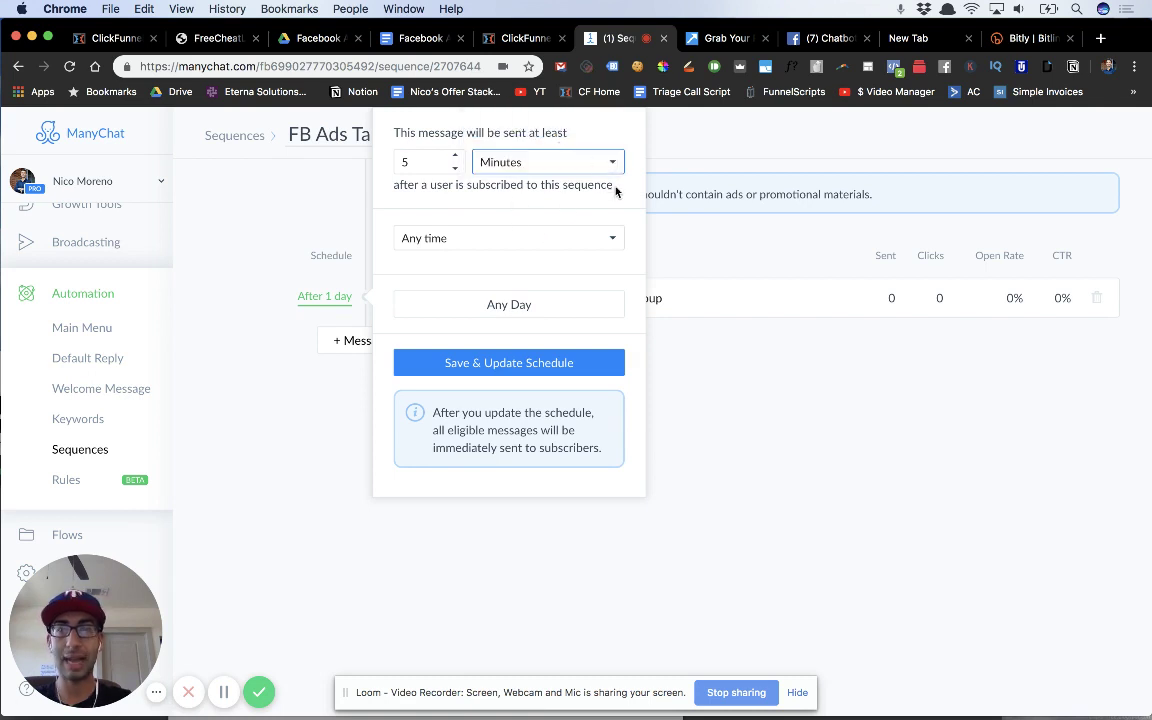
left_click(553, 362)
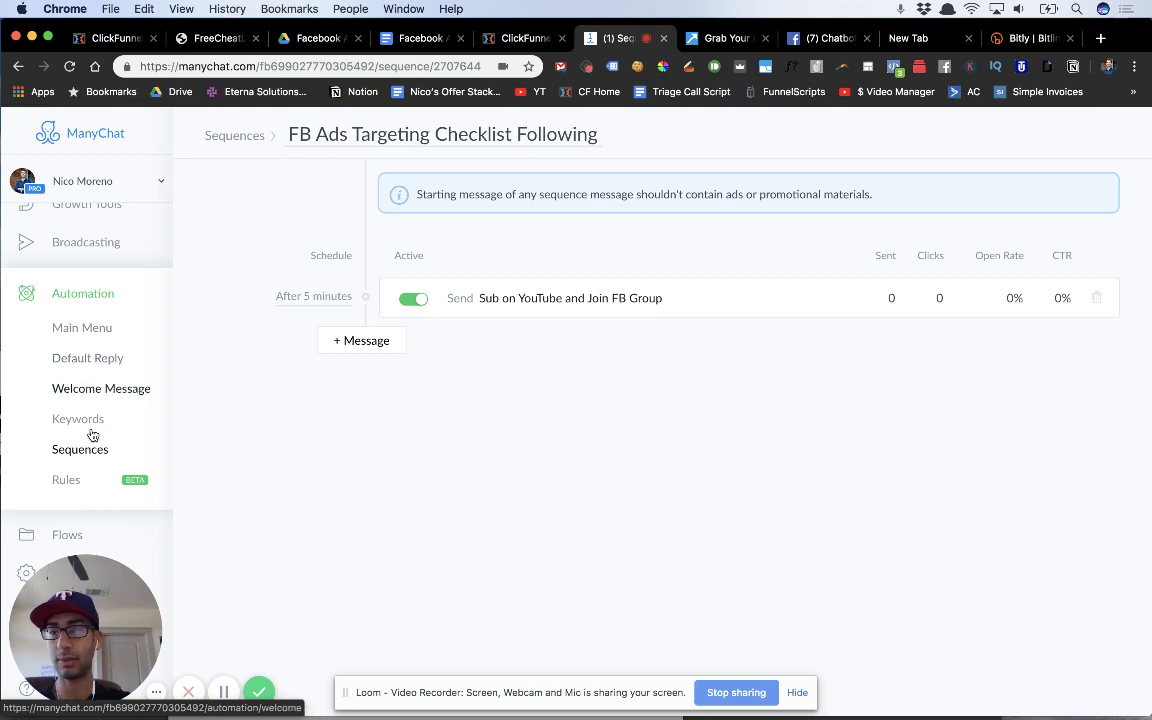
Open the "Facebook Ads Targeting Checklist Freebie" growth tool and have it add subscribers to the "FB Ads Targeting Checklist Following" sequence
scroll(100, 262, "up", 3)
left_click(95, 350)
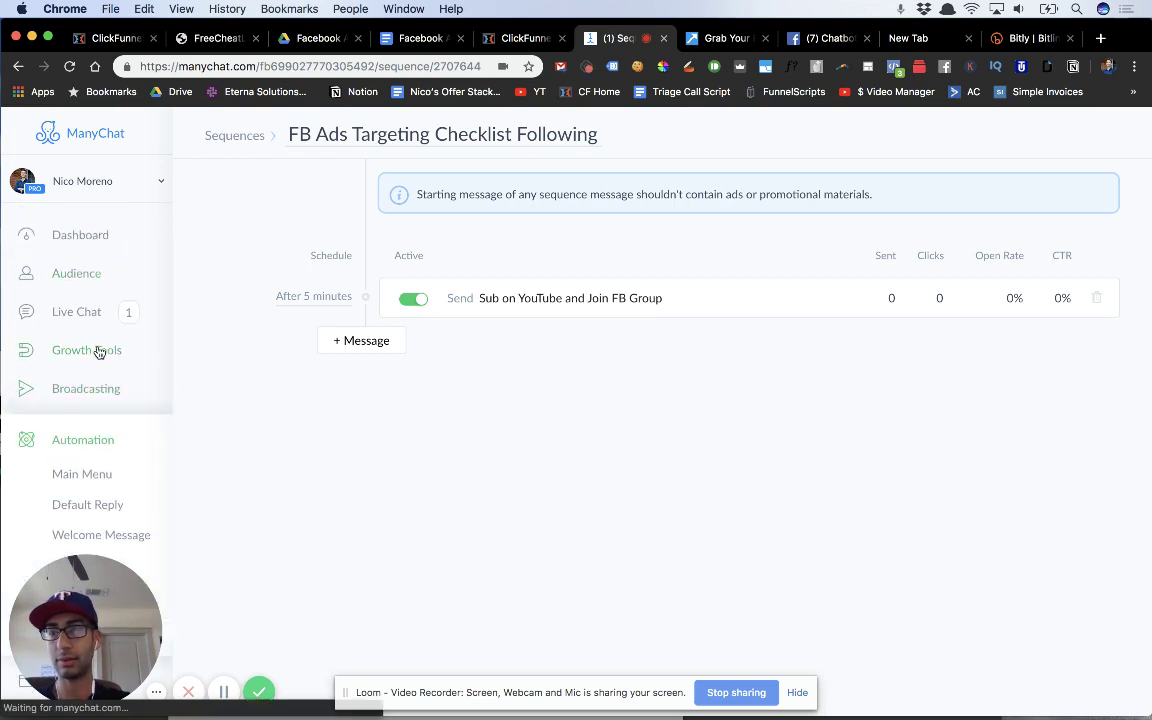
left_click(501, 299)
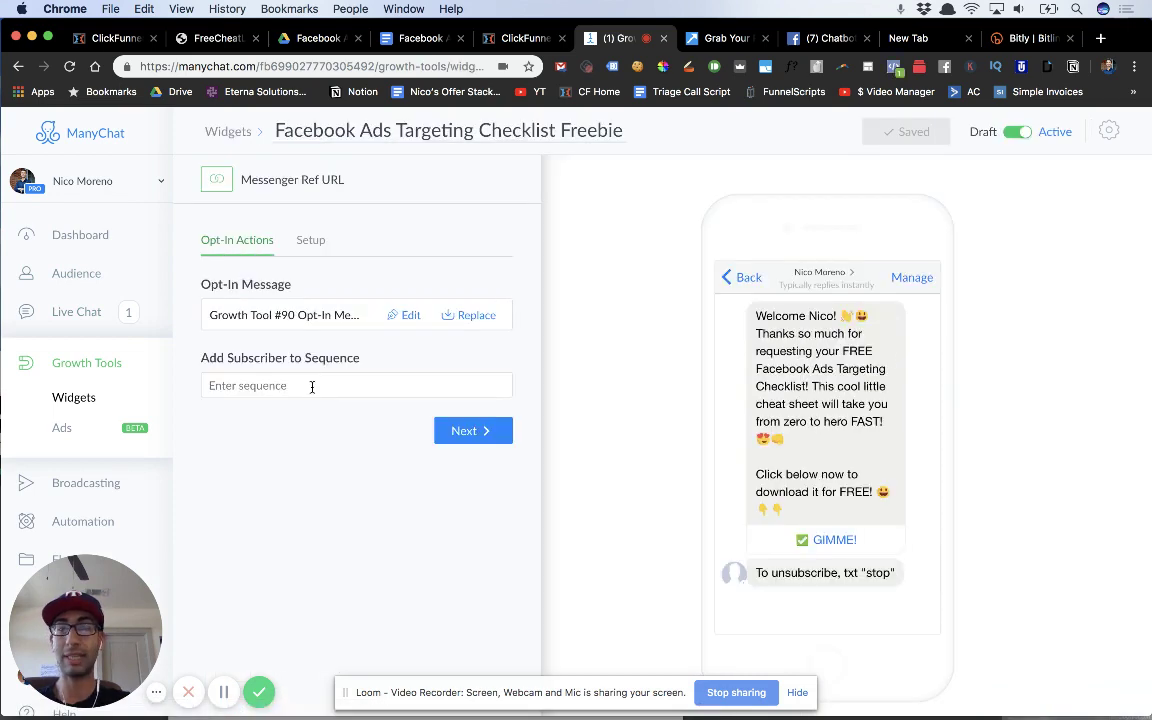
left_click(312, 387)
scroll(419, 463, "down", 10)
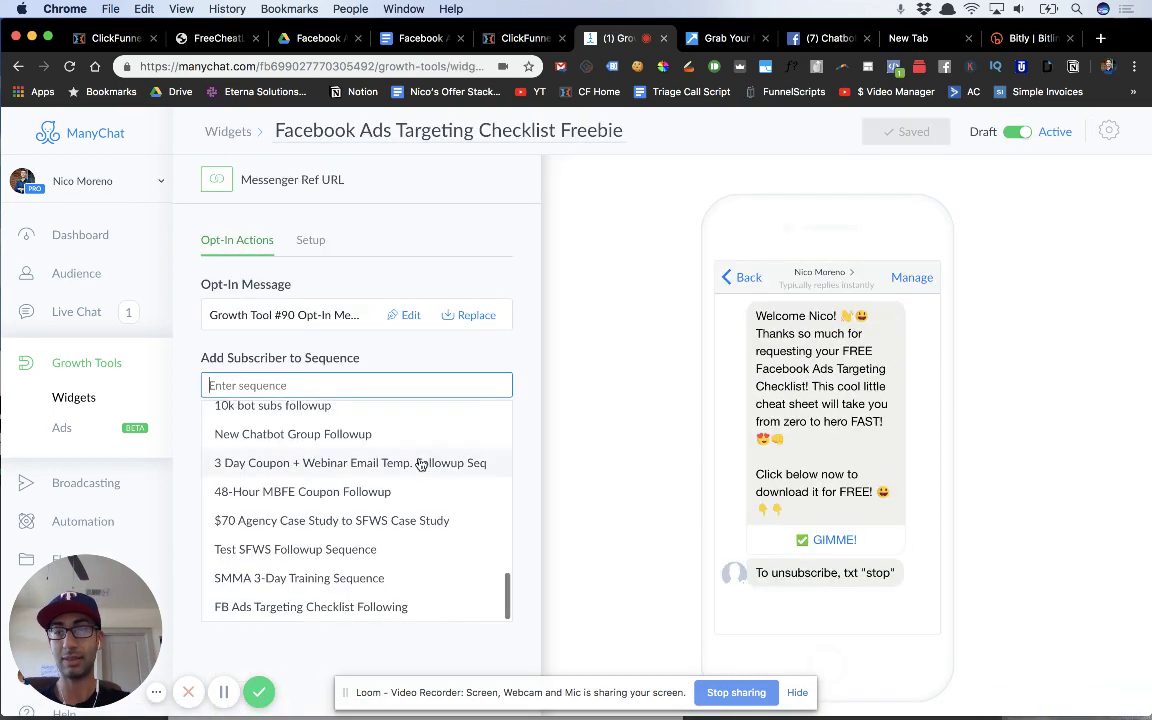
left_click(366, 607)
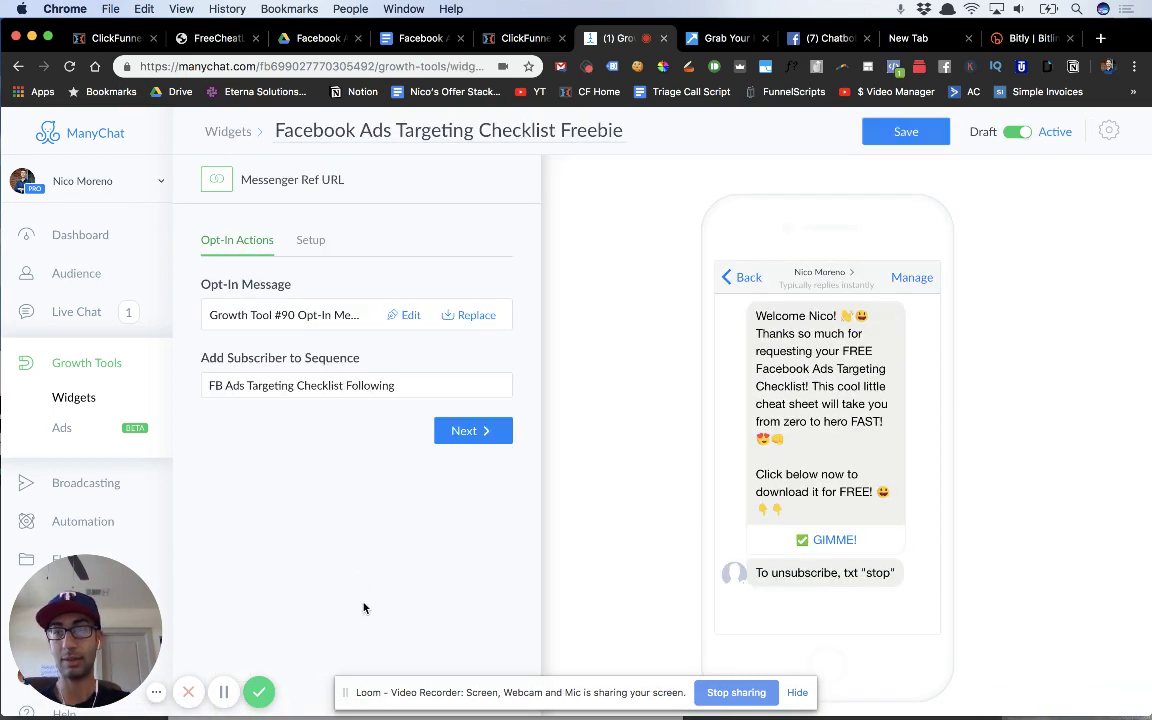
Save the growth tool with its selected sequence, and copy its Messenger Ref URL to the clipboard
left_click(474, 433)
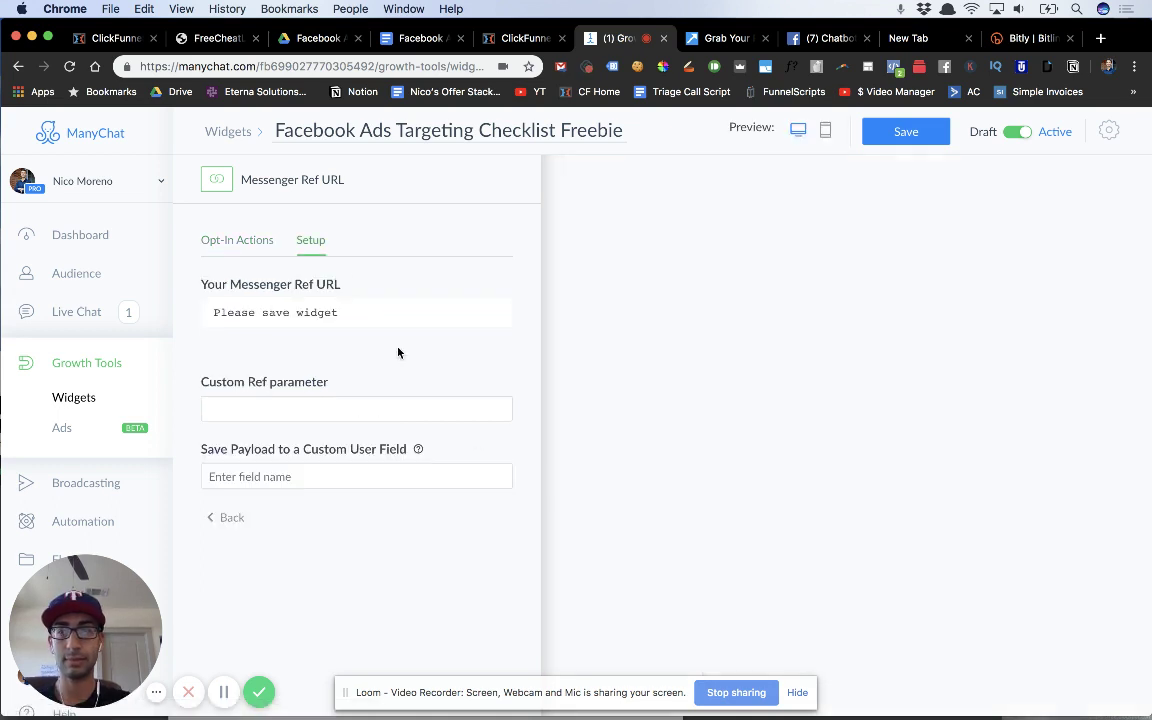
left_click(240, 242)
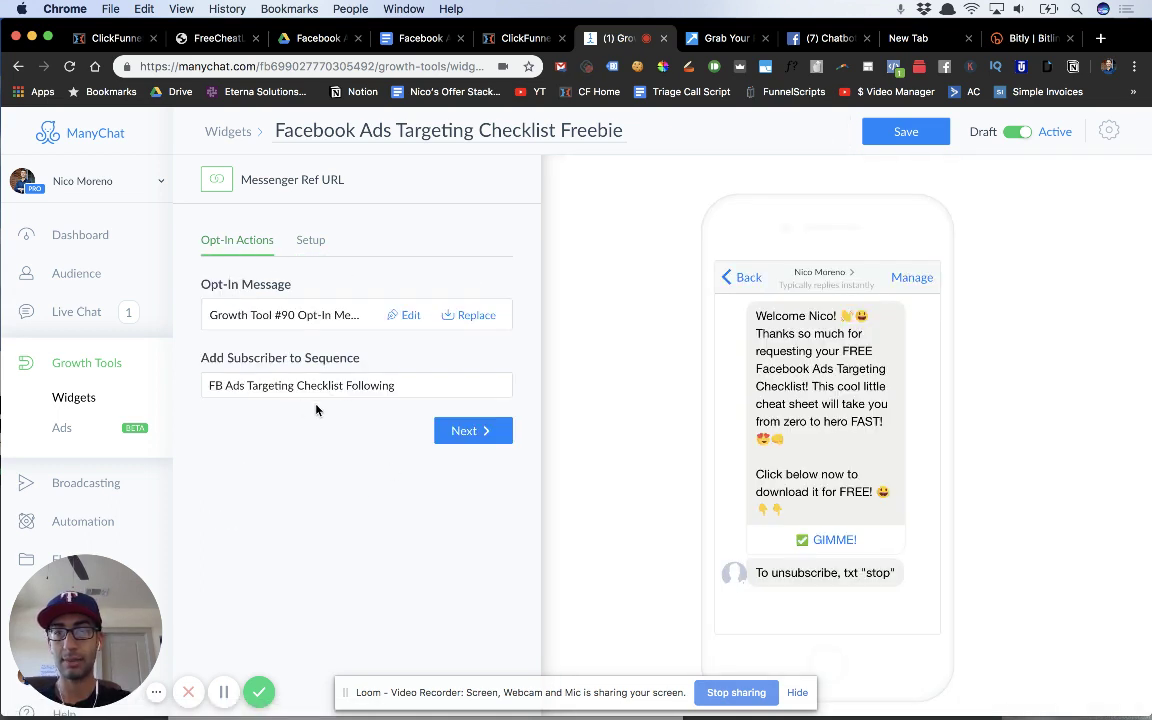
left_click(373, 387)
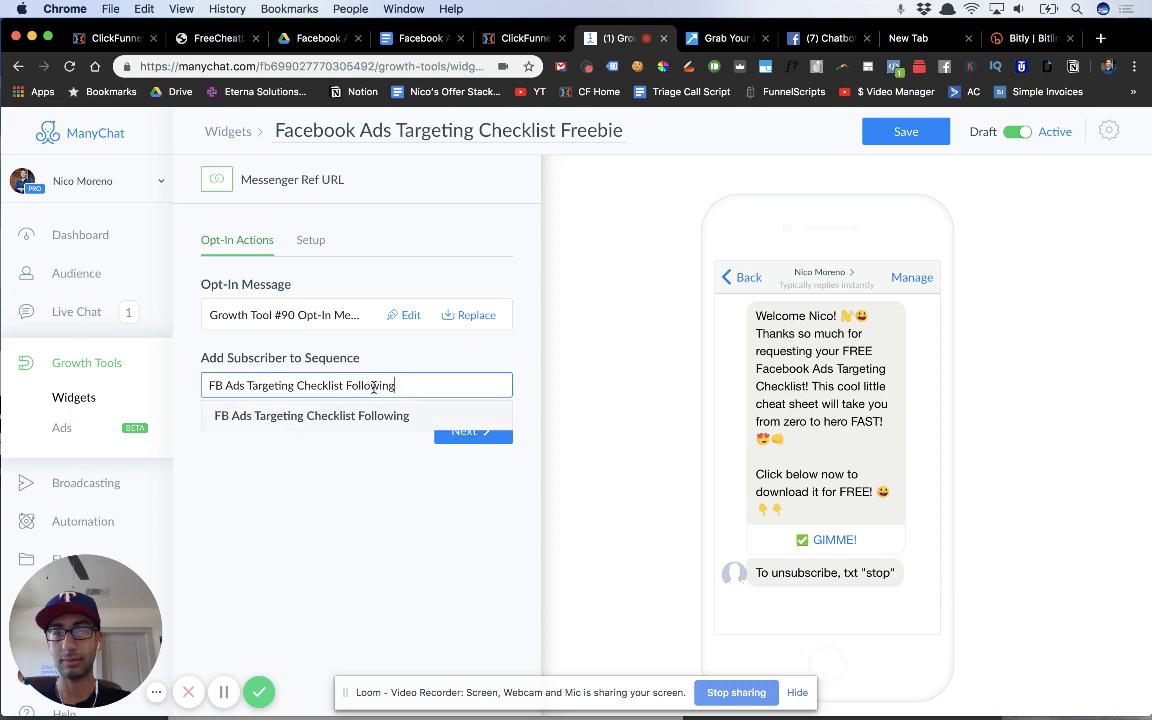
left_click(898, 138)
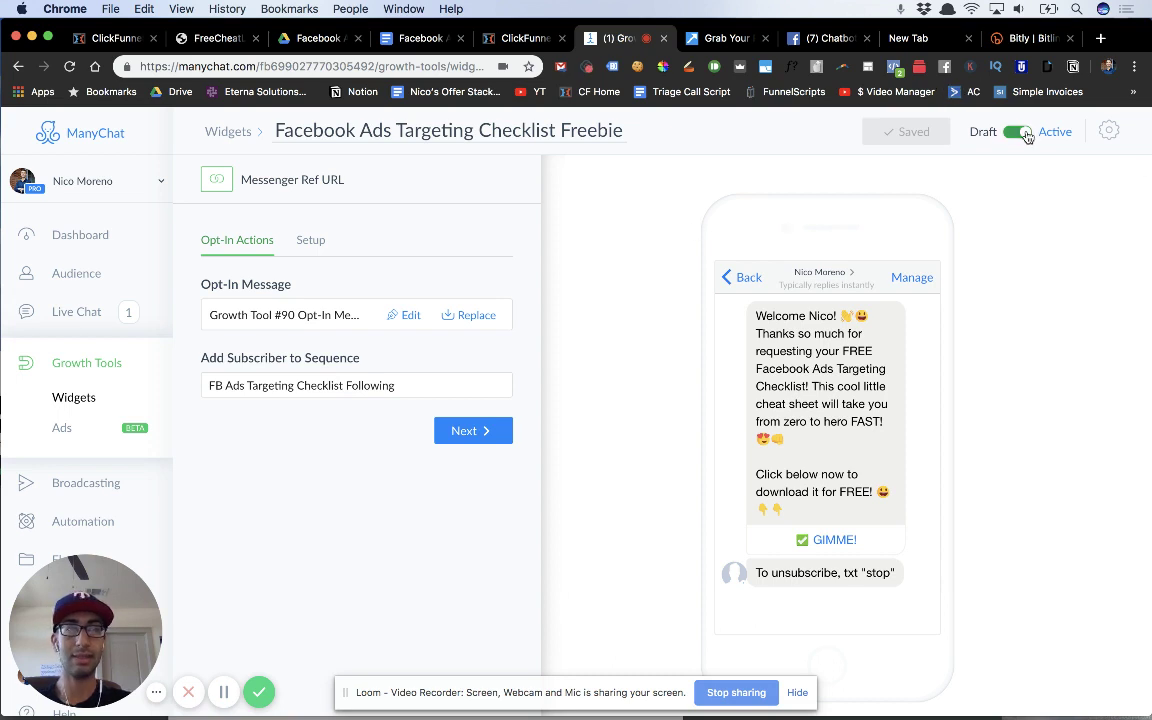
left_click(311, 241)
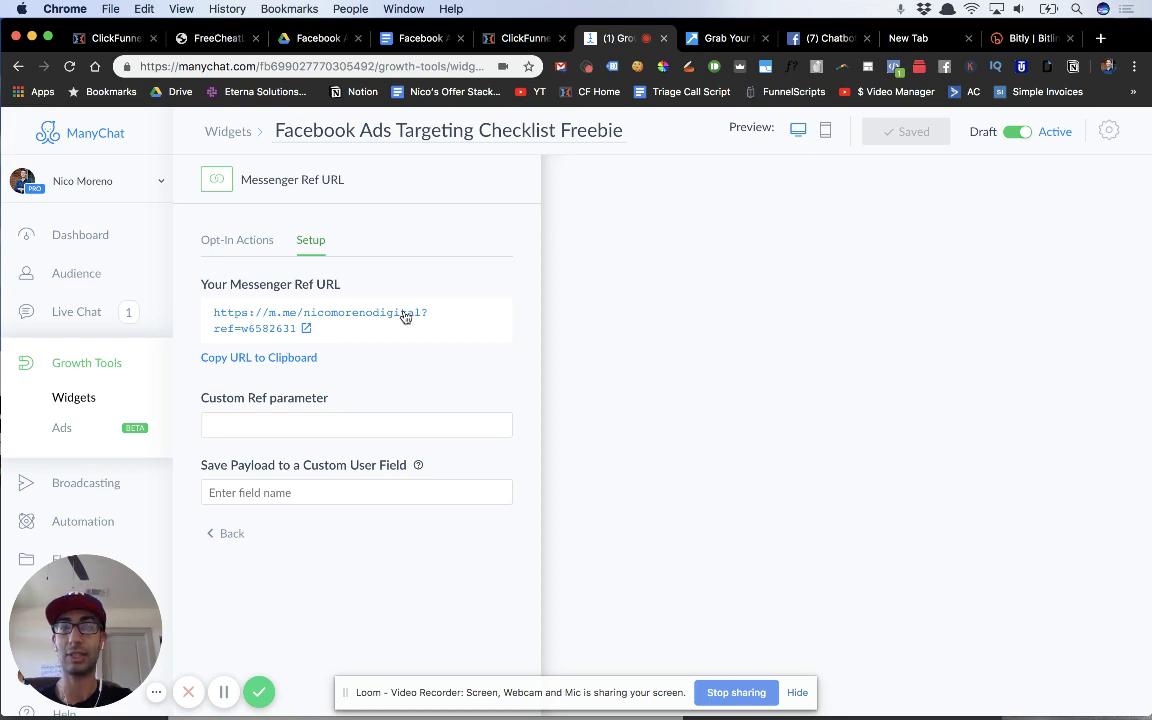
left_click(288, 366)
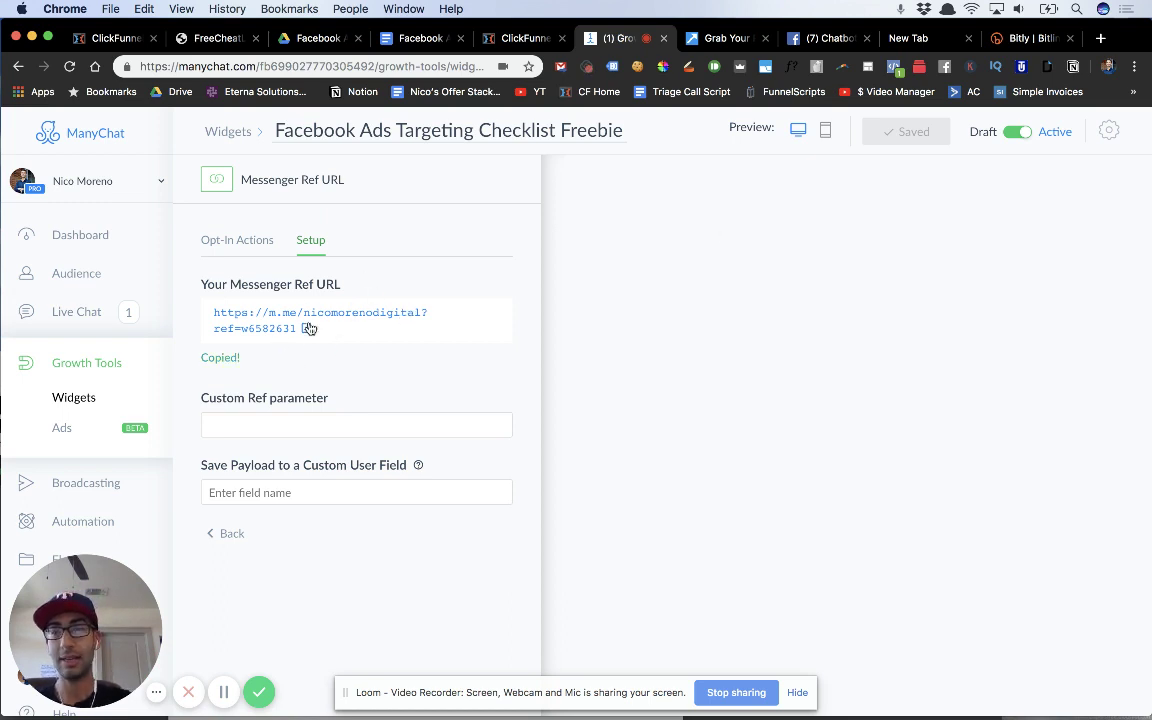
Switch to Bitly and create a new bitlink from the copied Messenger Ref URL
left_click(1020, 38)
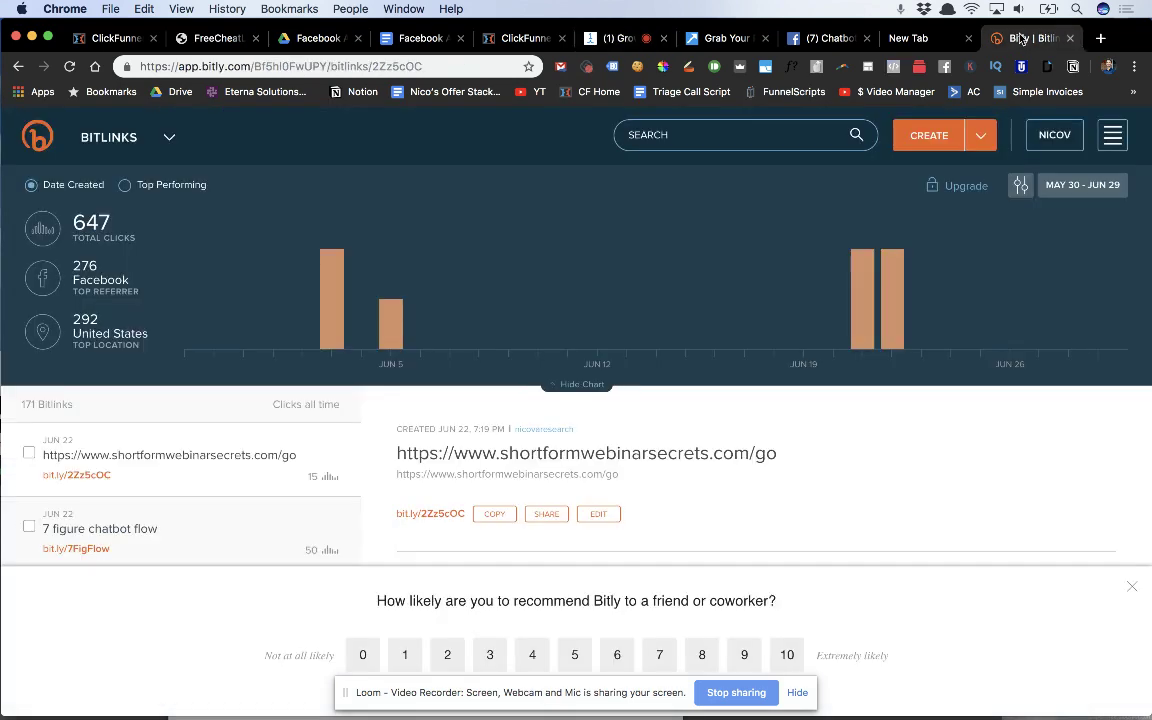
left_click(927, 135)
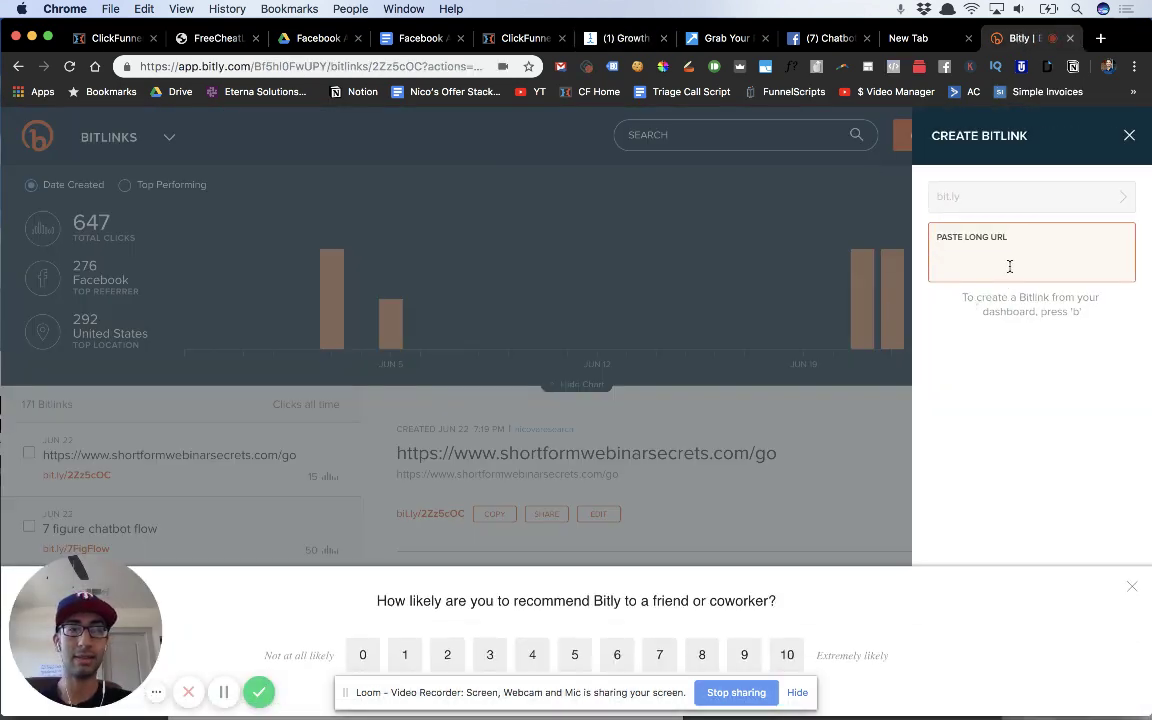
type("https://m.me/nicomorenodigital?ref=w6582631")
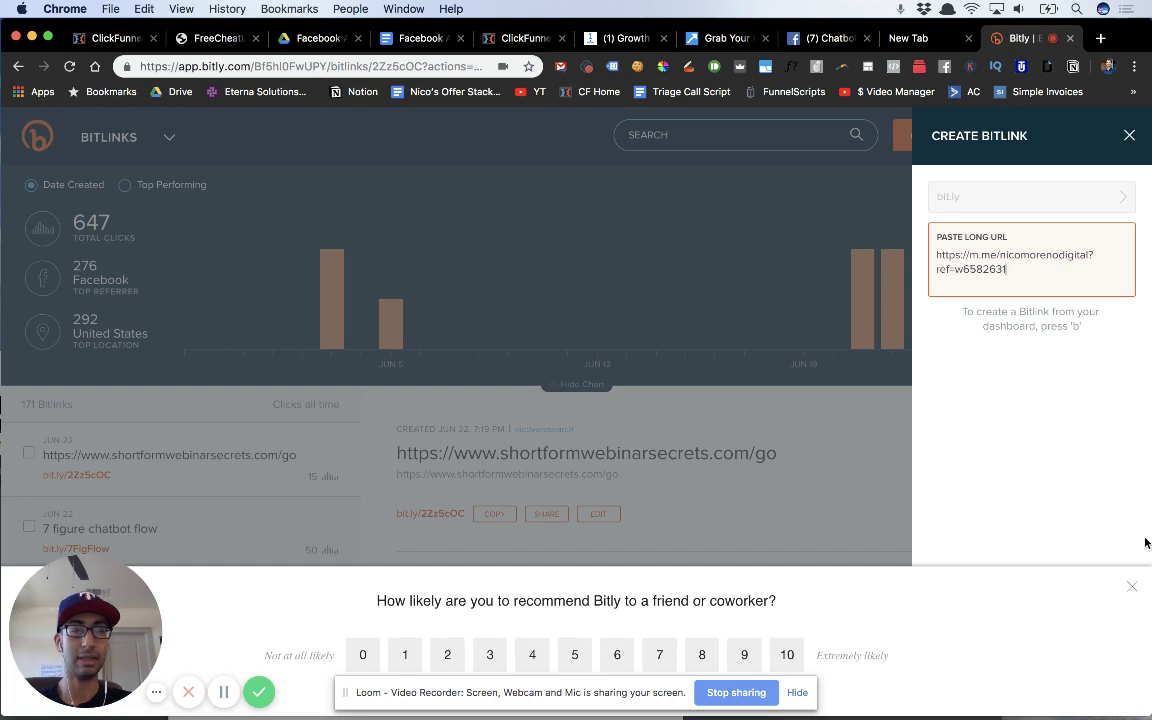
key("Return")
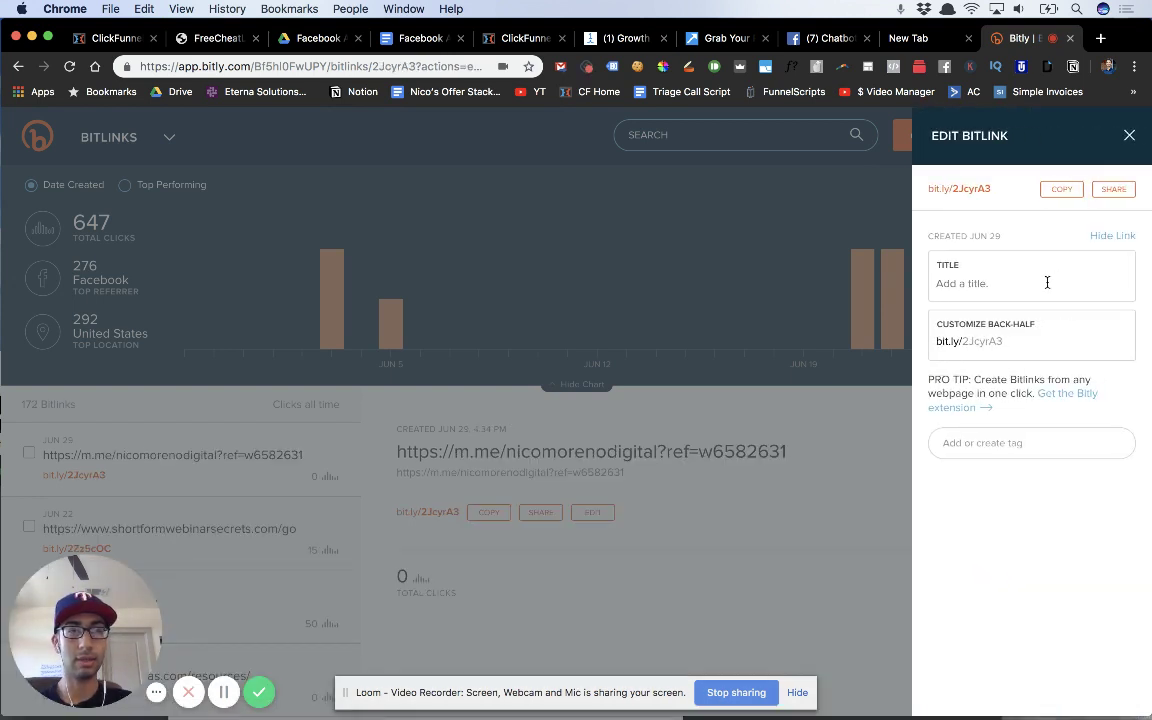
Customize the new bitlink's back-half as FBTargetingChecklist, save the change, and copy the short link
left_click(1047, 283)
left_click(1016, 337)
left_click_drag(1046, 339, 953, 343)
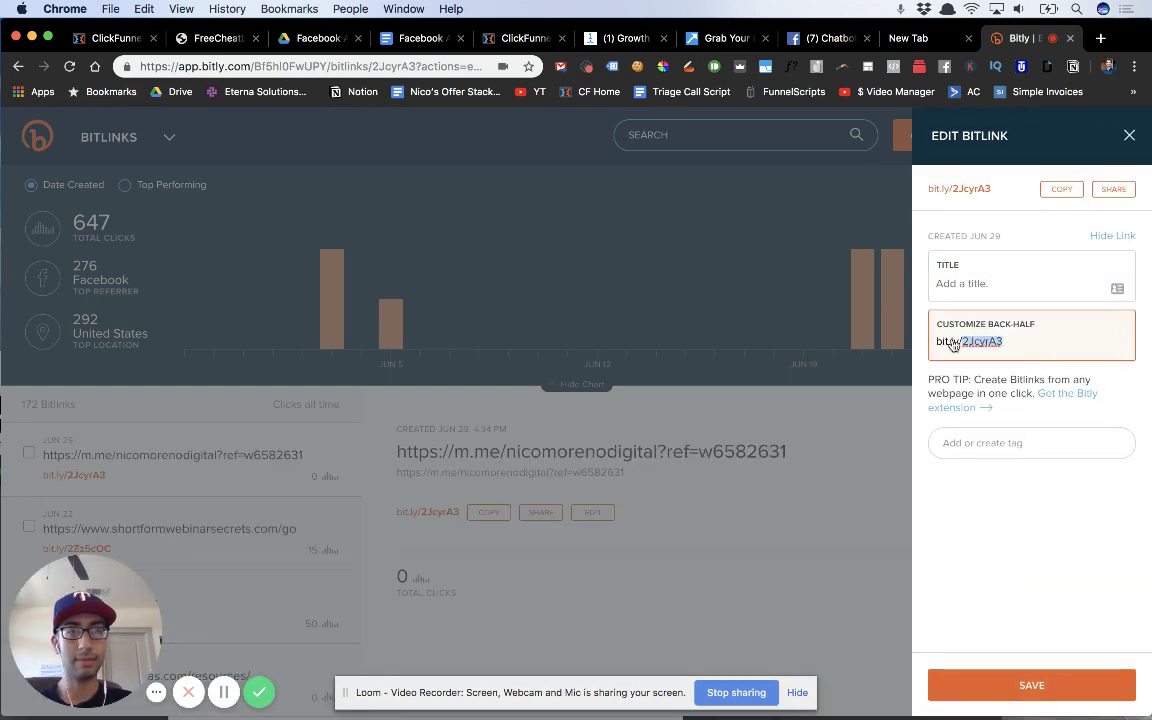
type("FB")
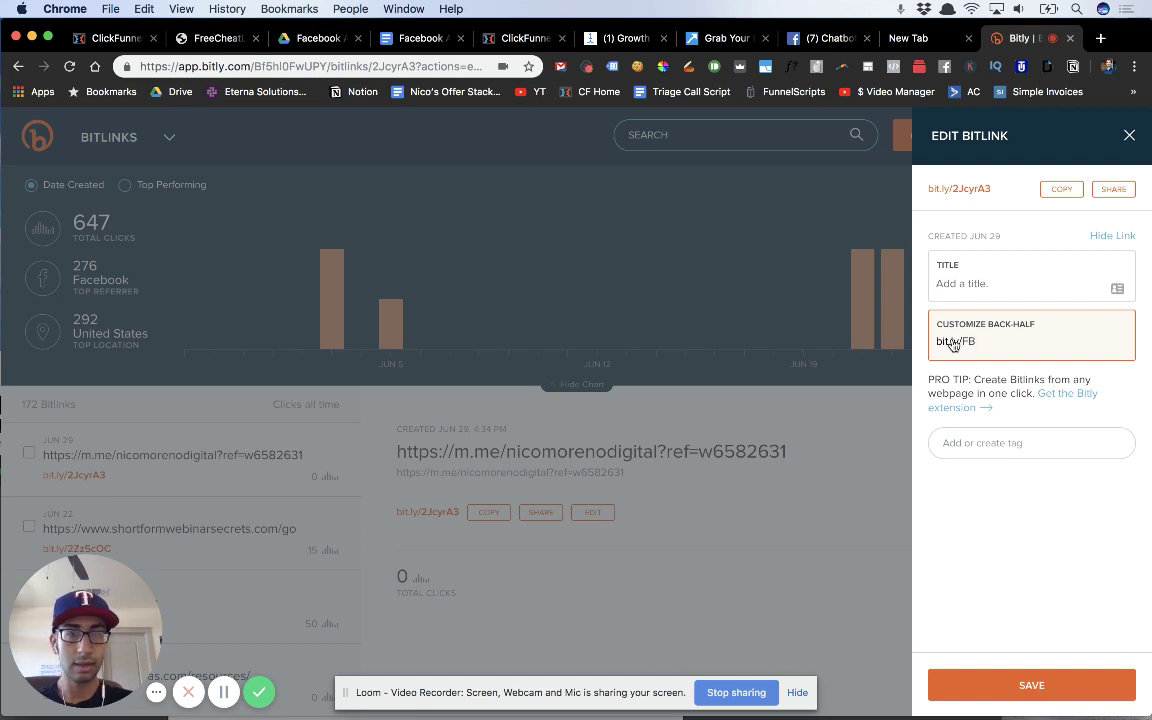
type("Targeting")
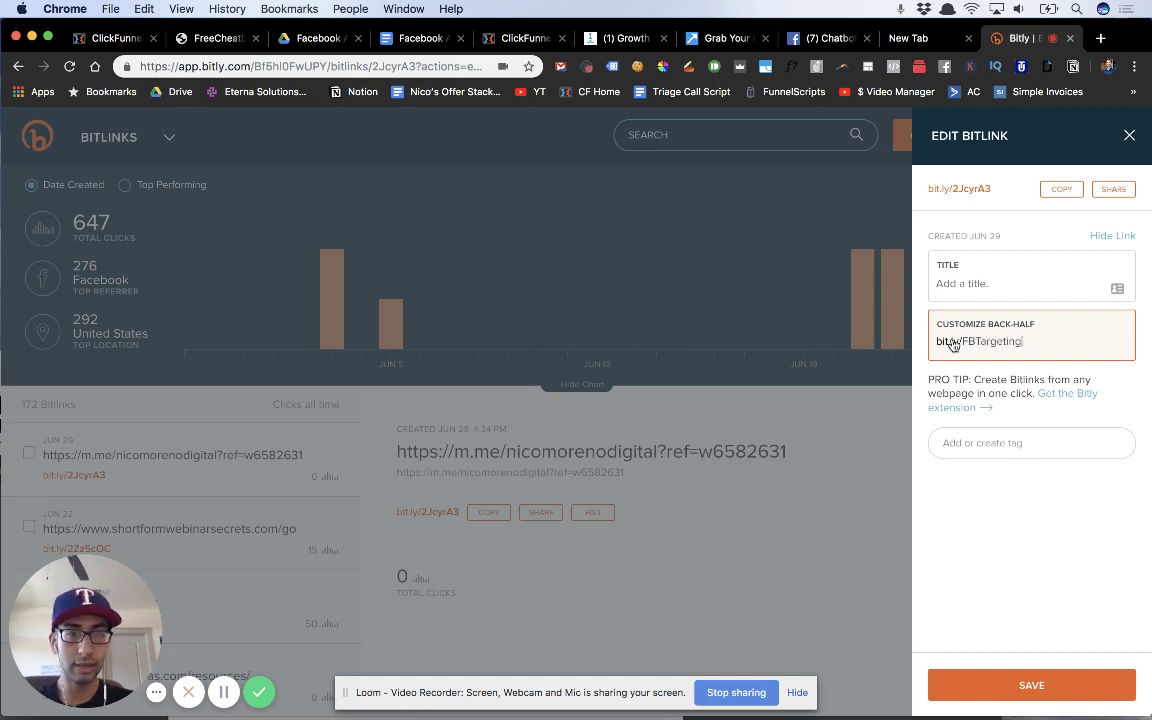
type("ing")
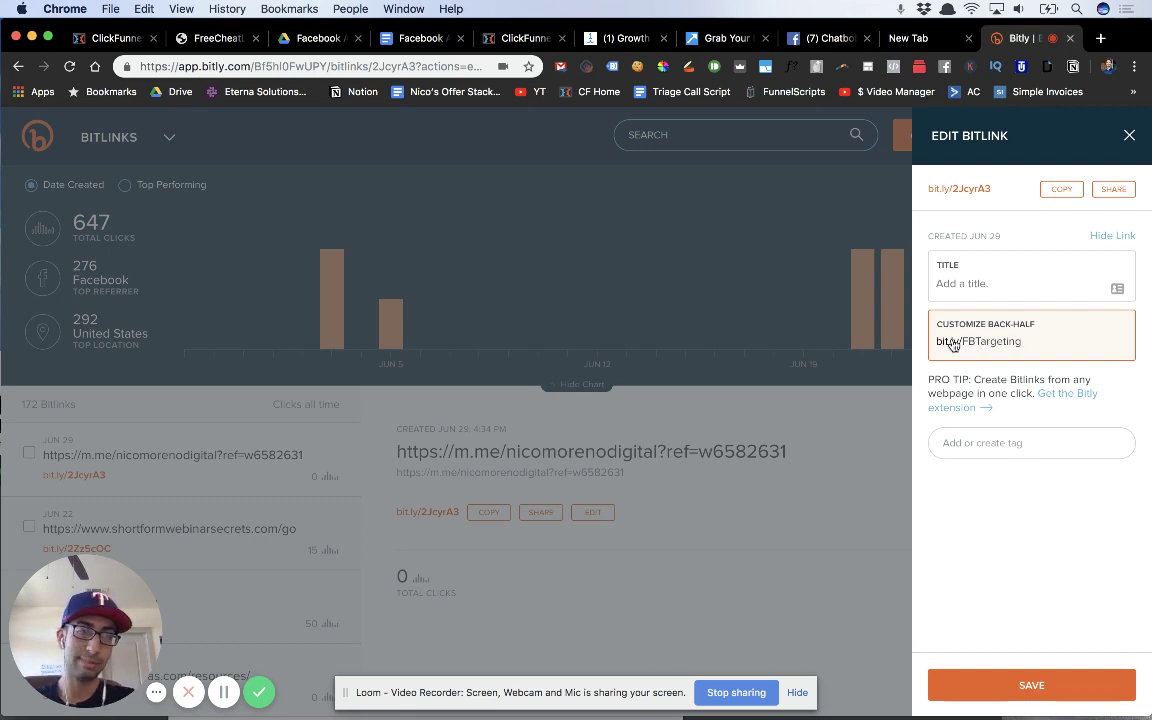
type("Checklis")
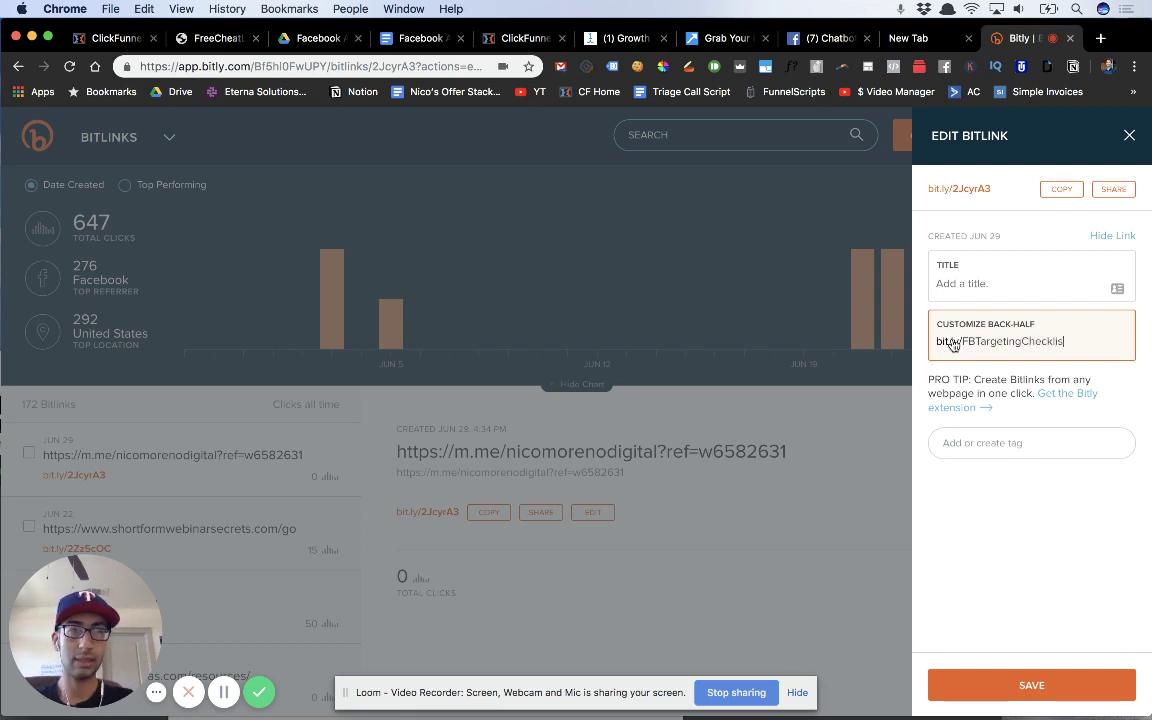
type("t")
left_click(1078, 489)
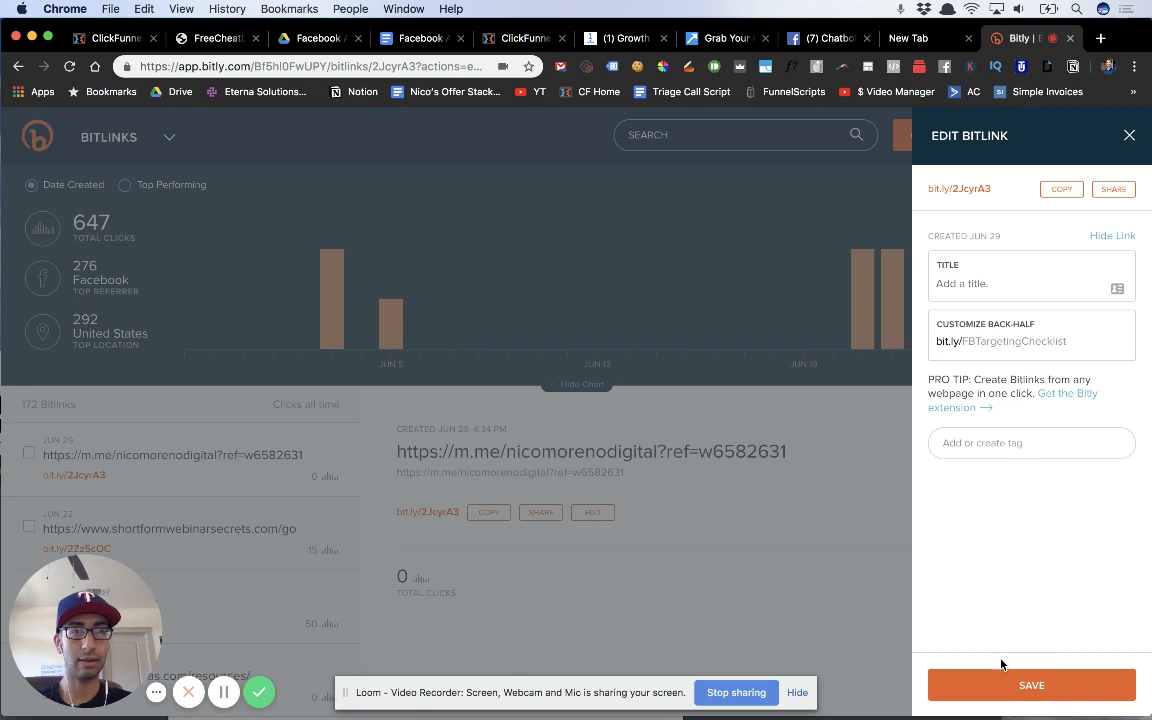
left_click(1001, 686)
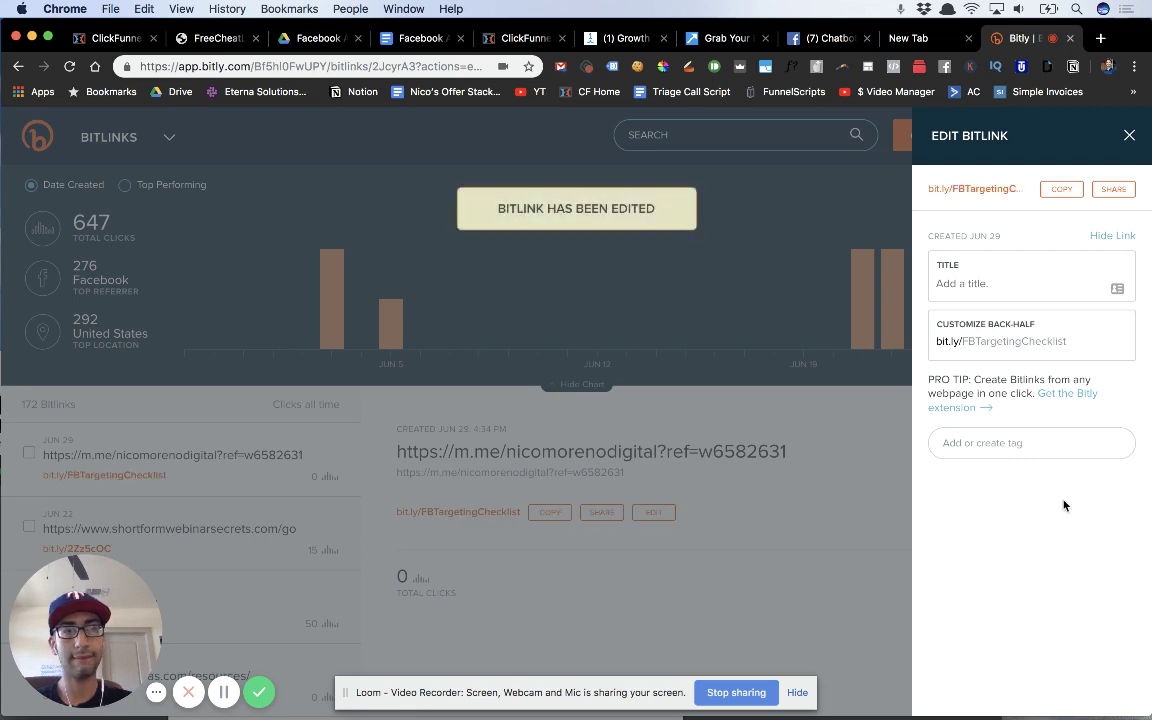
left_click(1063, 192)
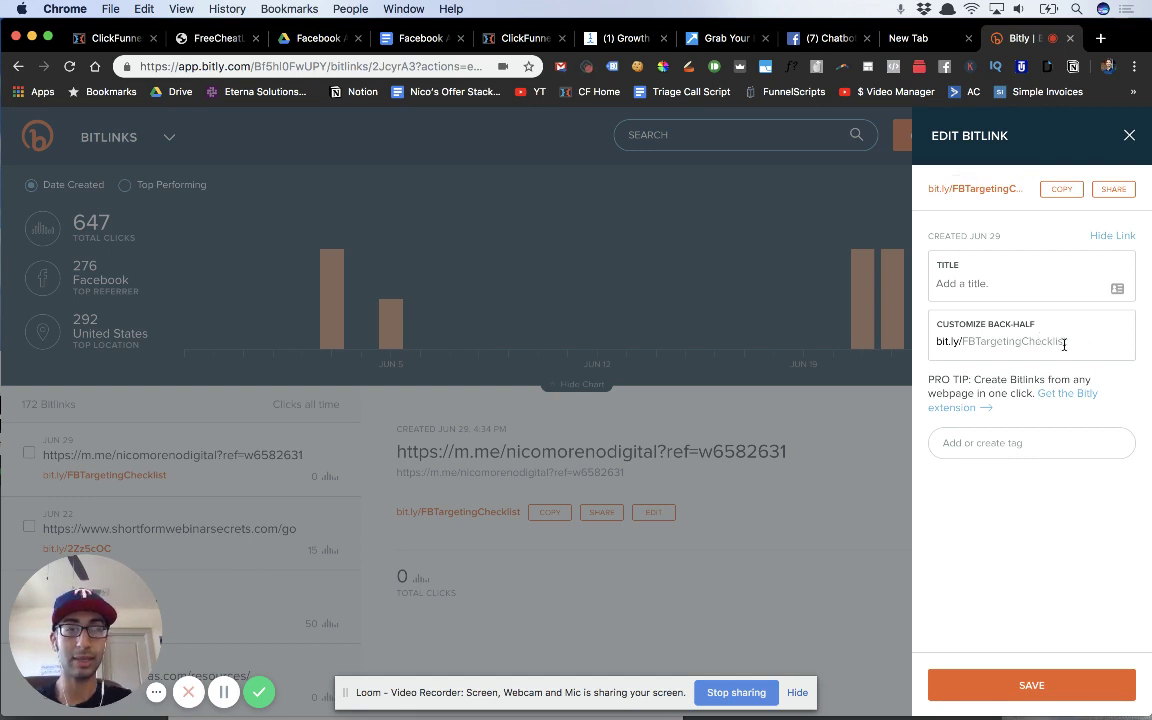
left_click(1062, 190)
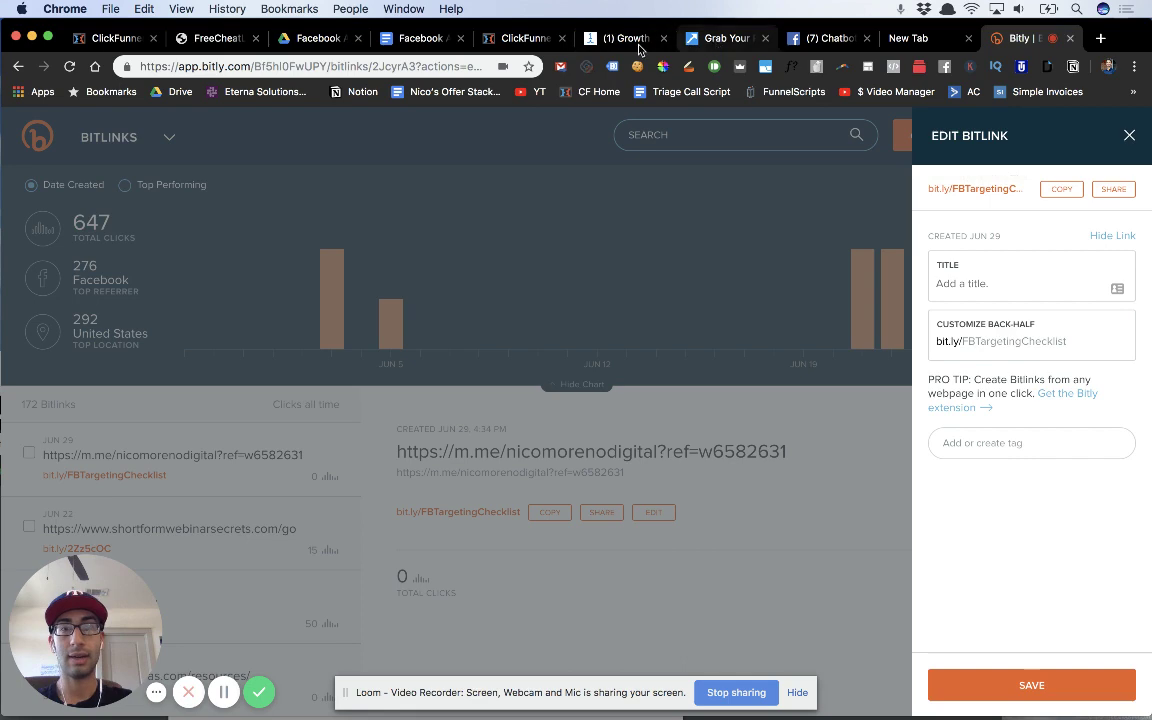
Switch to ManyChat to review the growth tool's opt-in actions, and look over the checklist's thank-you download page
left_click(625, 38)
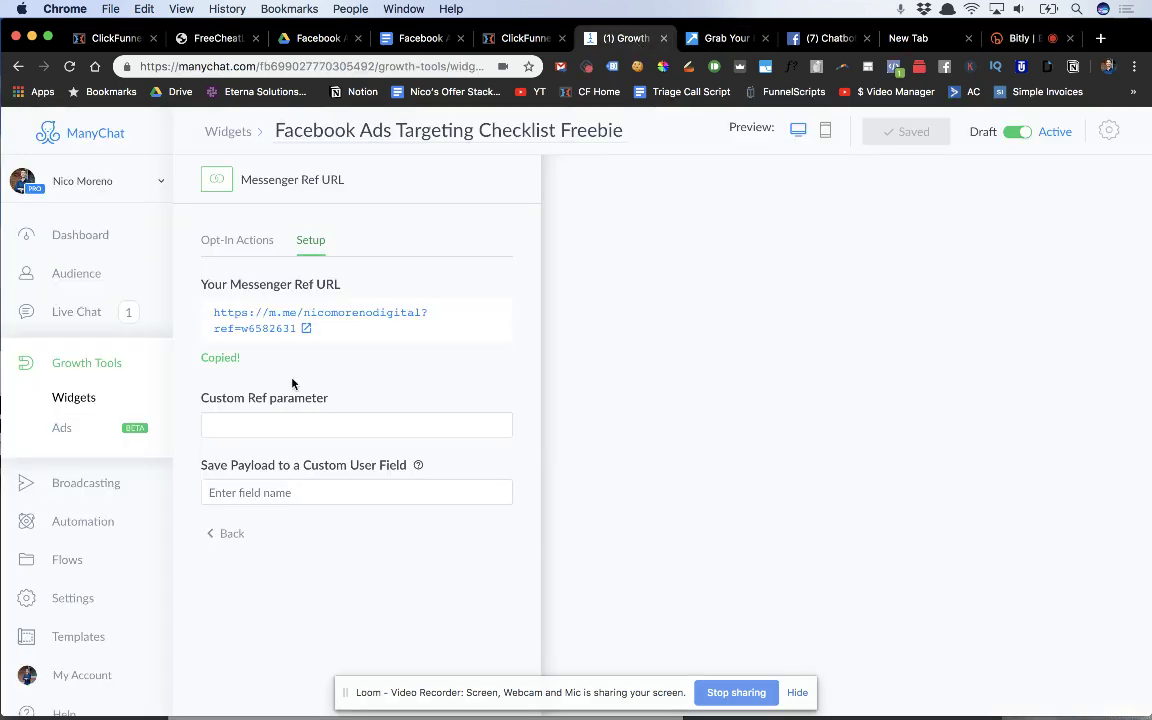
left_click(242, 241)
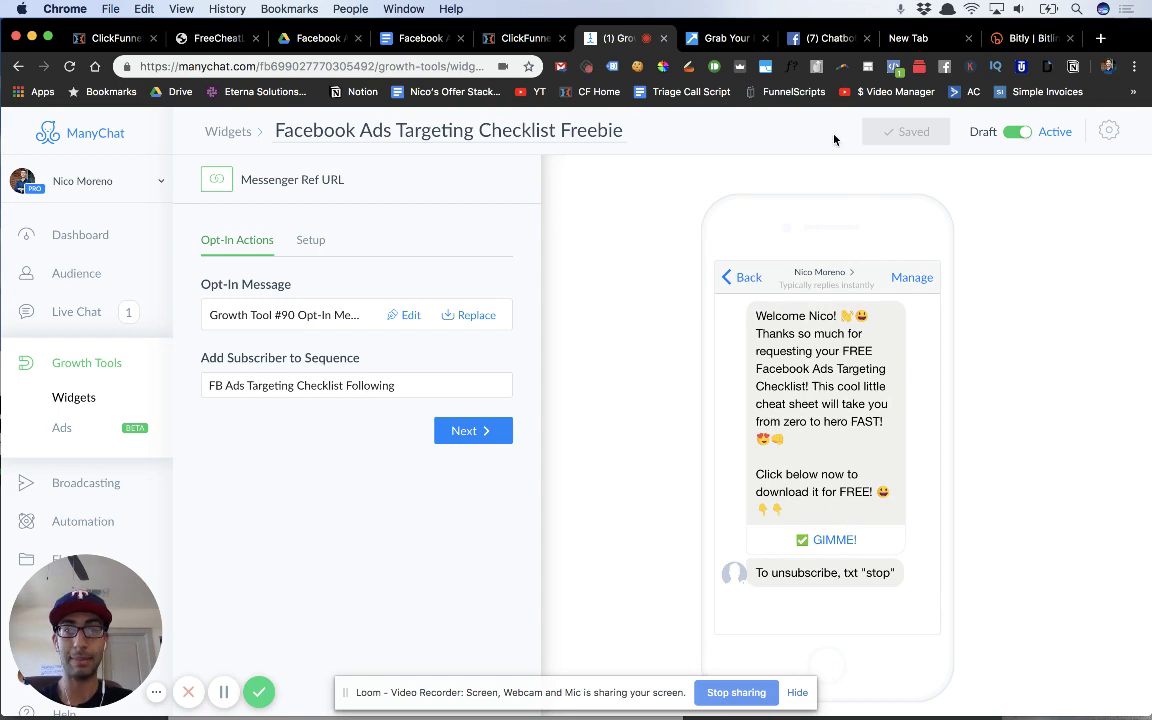
key("ctrl+Tab")
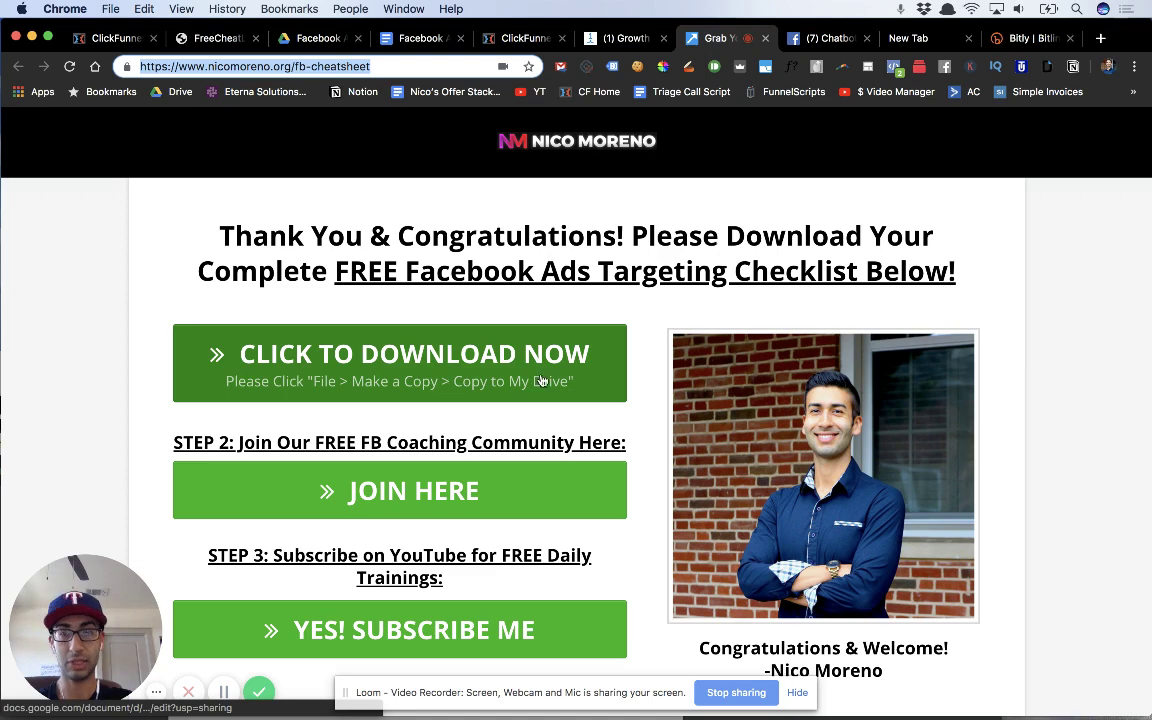
scroll(558, 375, "down", 2)
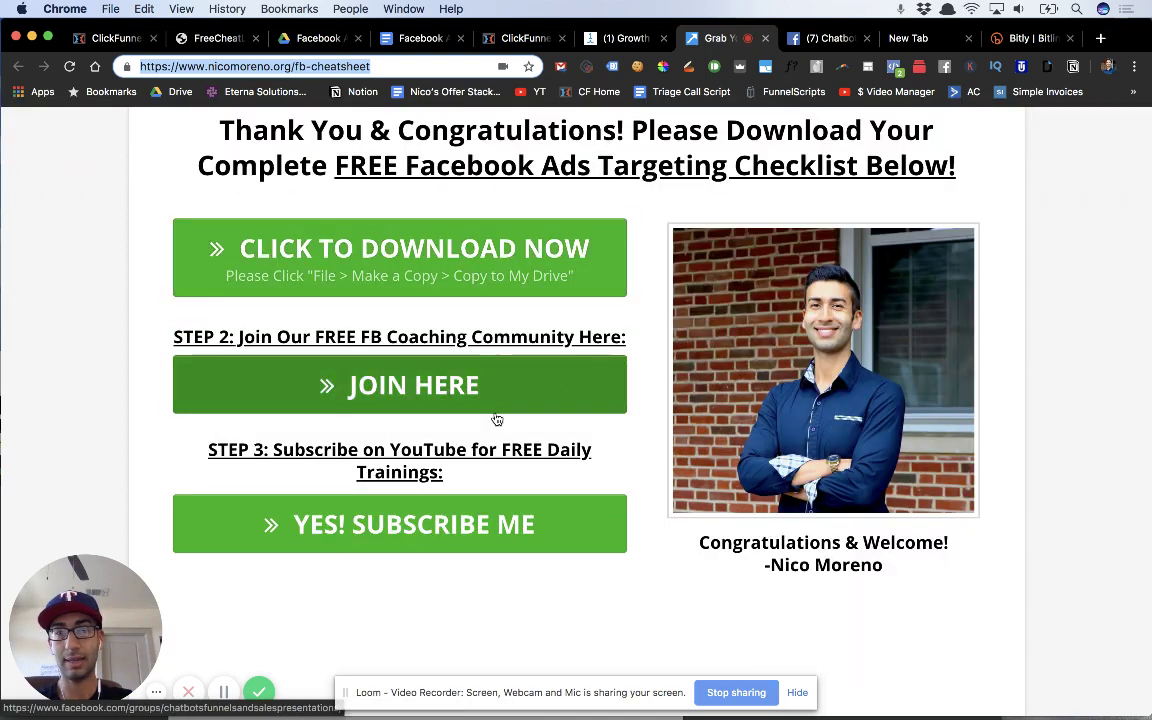
scroll(586, 395, "up", 2)
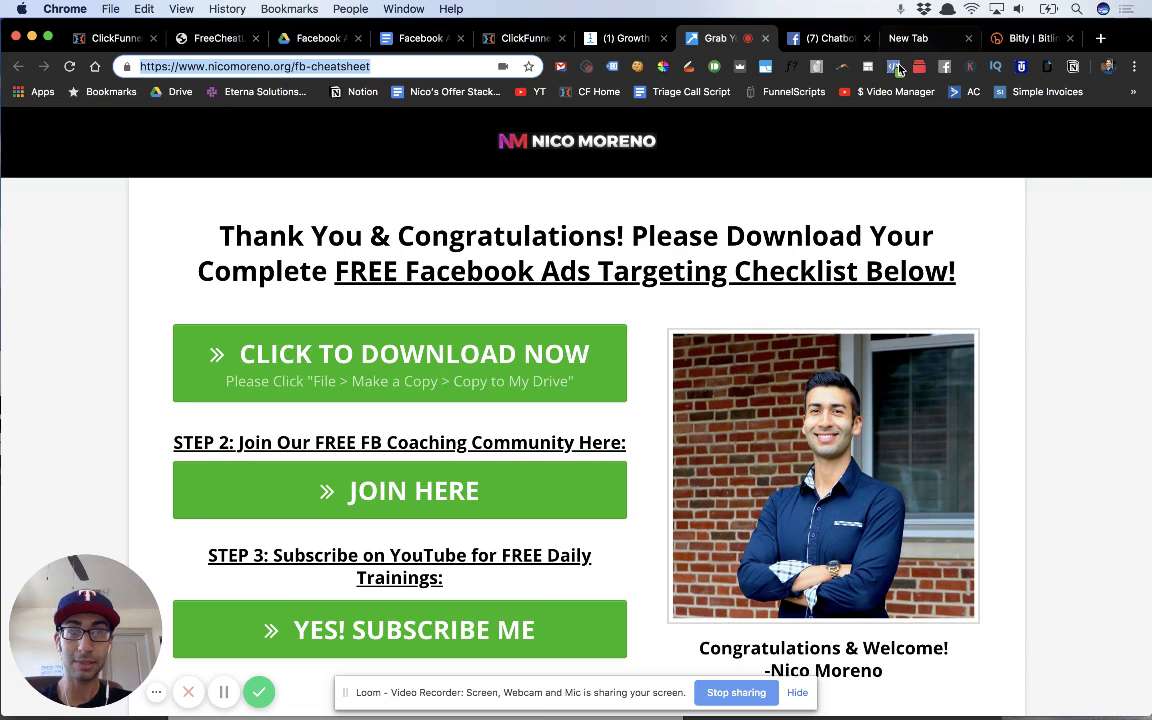
Return to ManyChat and open the "FB Ads Targeting Checklist Following" sequence to review its scheduled message
left_click(620, 39)
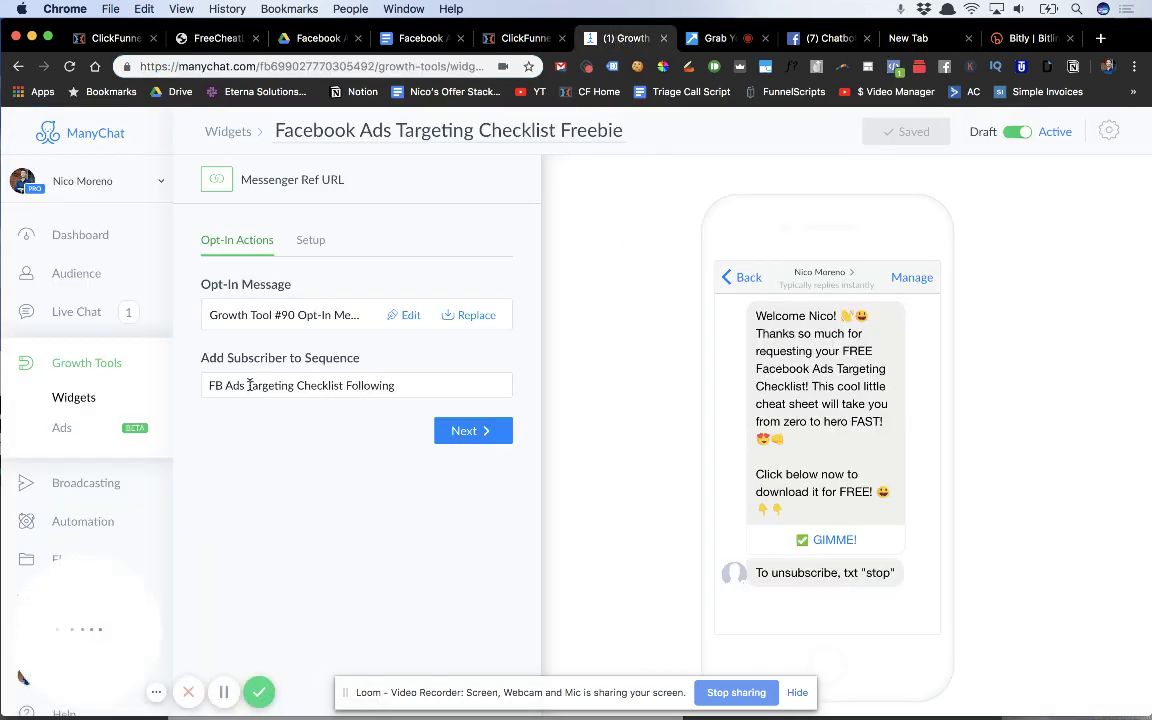
scroll(100, 430, "down", 1)
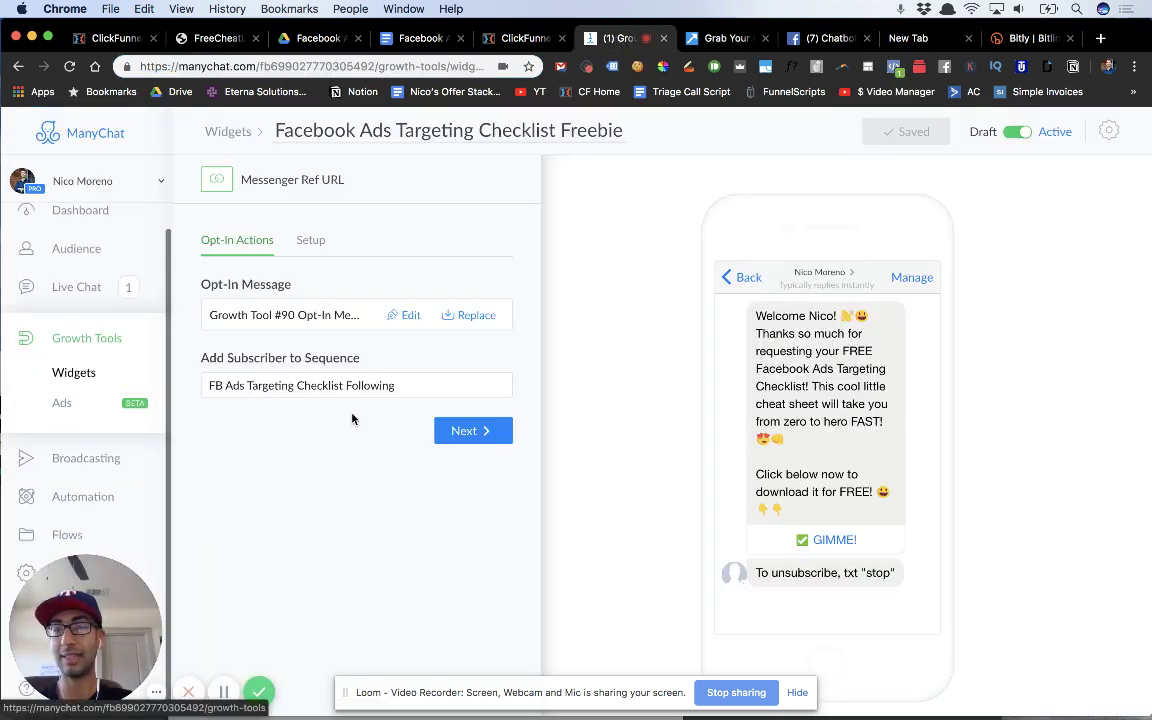
left_click(85, 463)
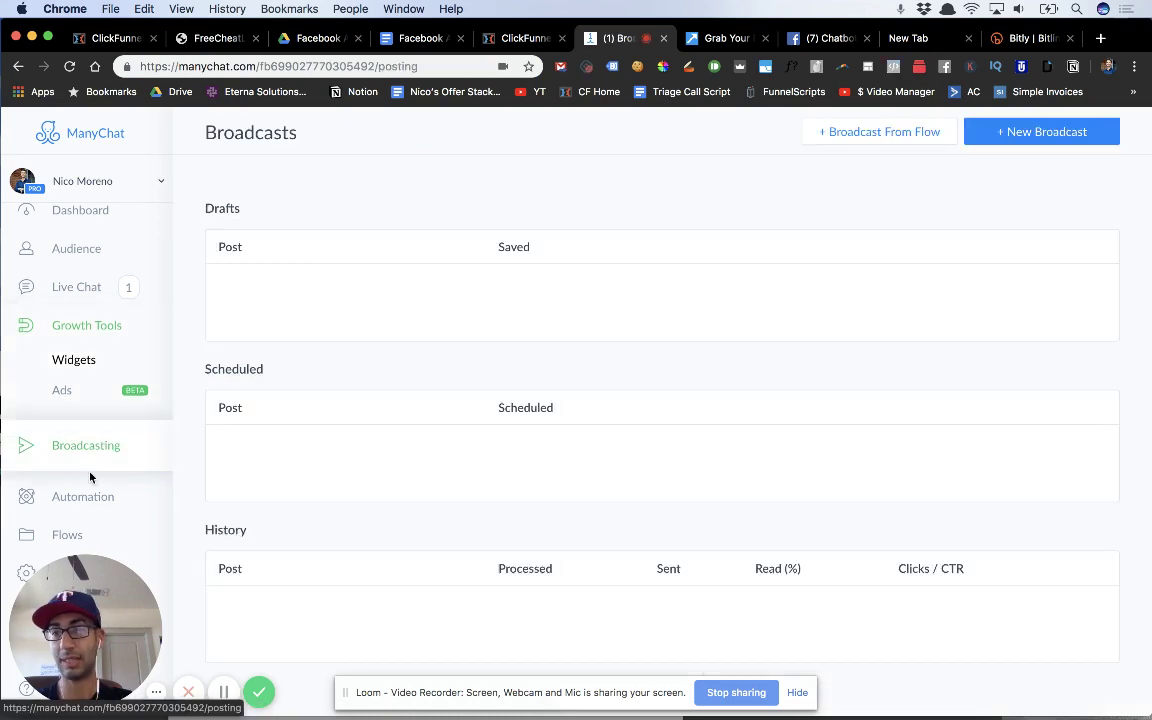
left_click(92, 503)
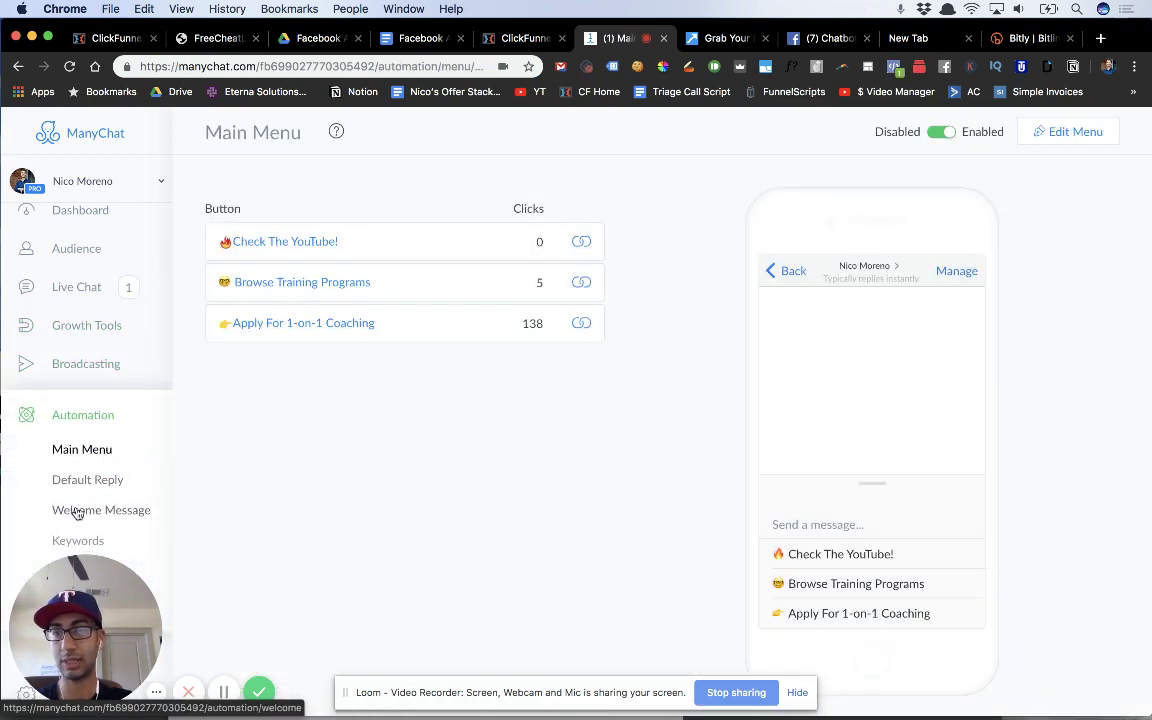
scroll(77, 500, "down", 3)
left_click(80, 463)
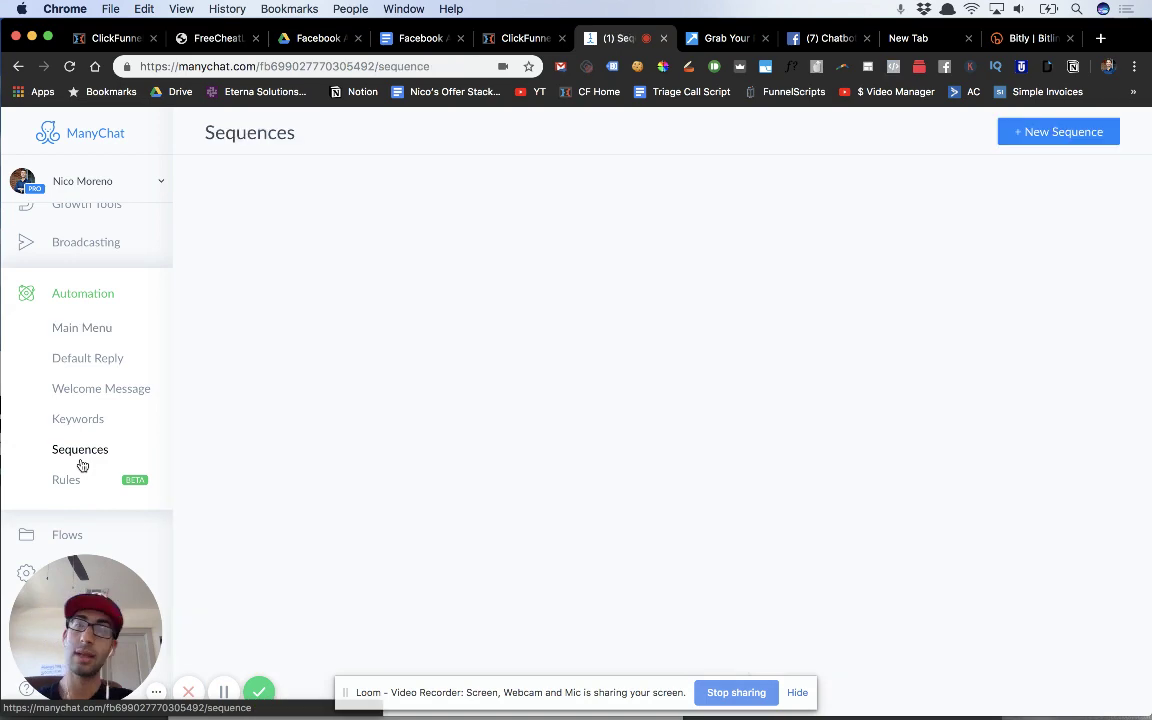
left_click(522, 260)
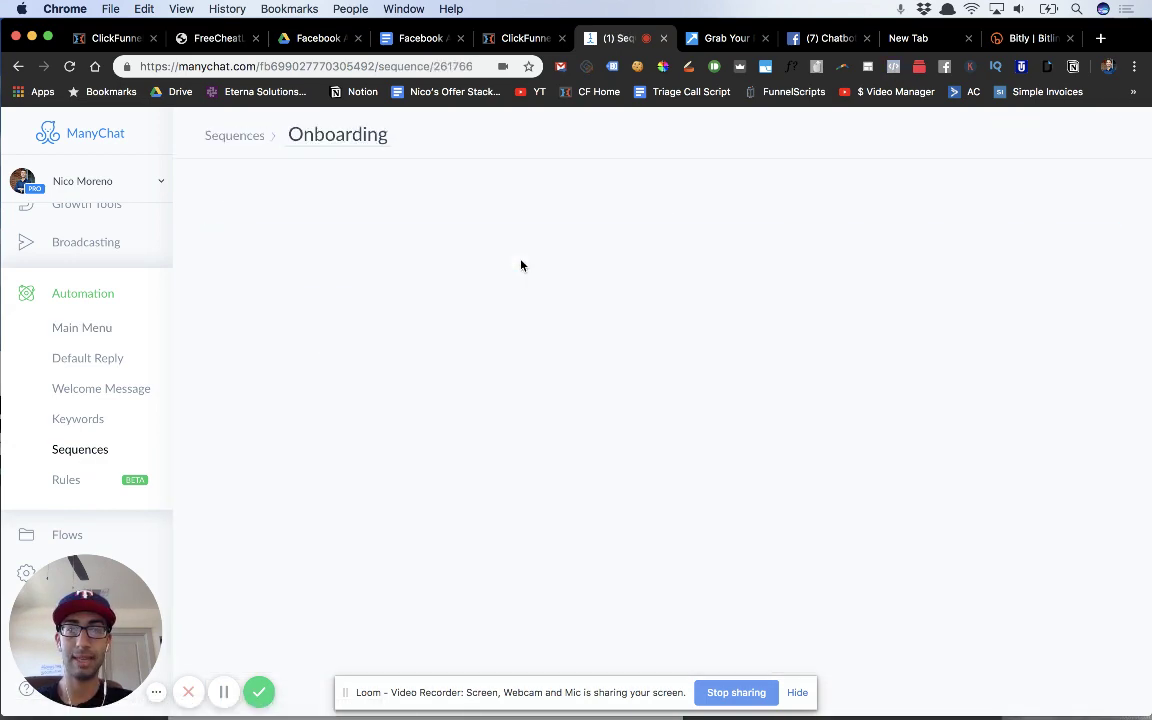
left_click(84, 451)
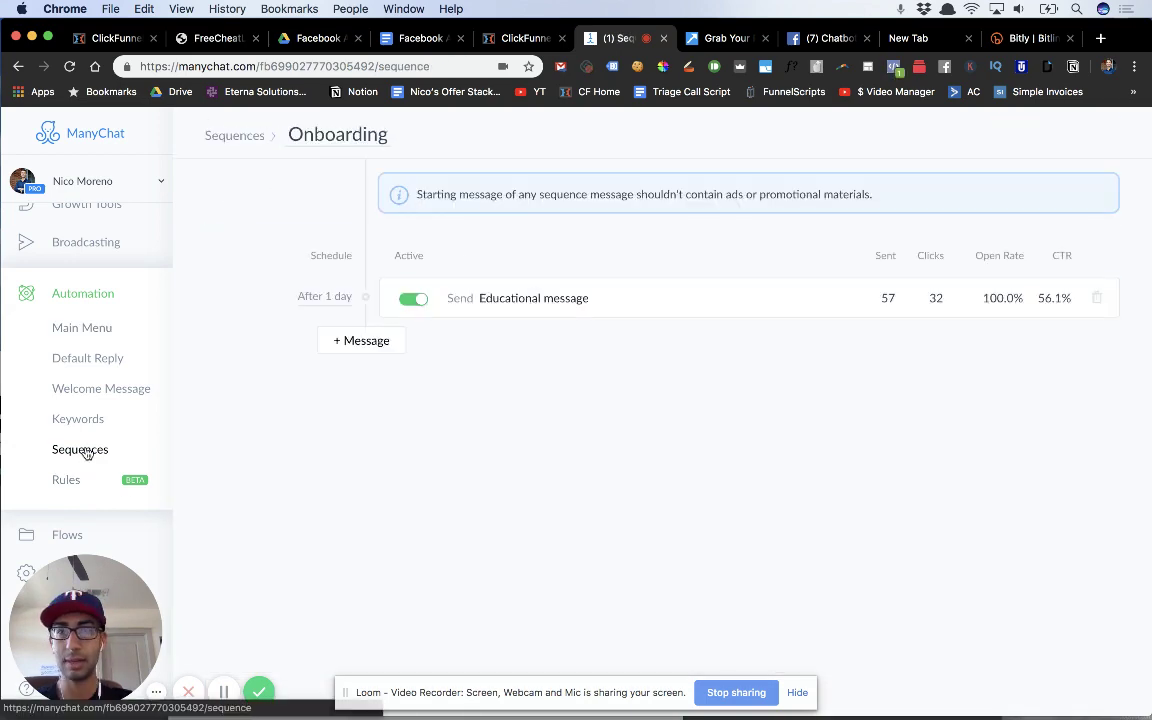
scroll(547, 374, "down", 10)
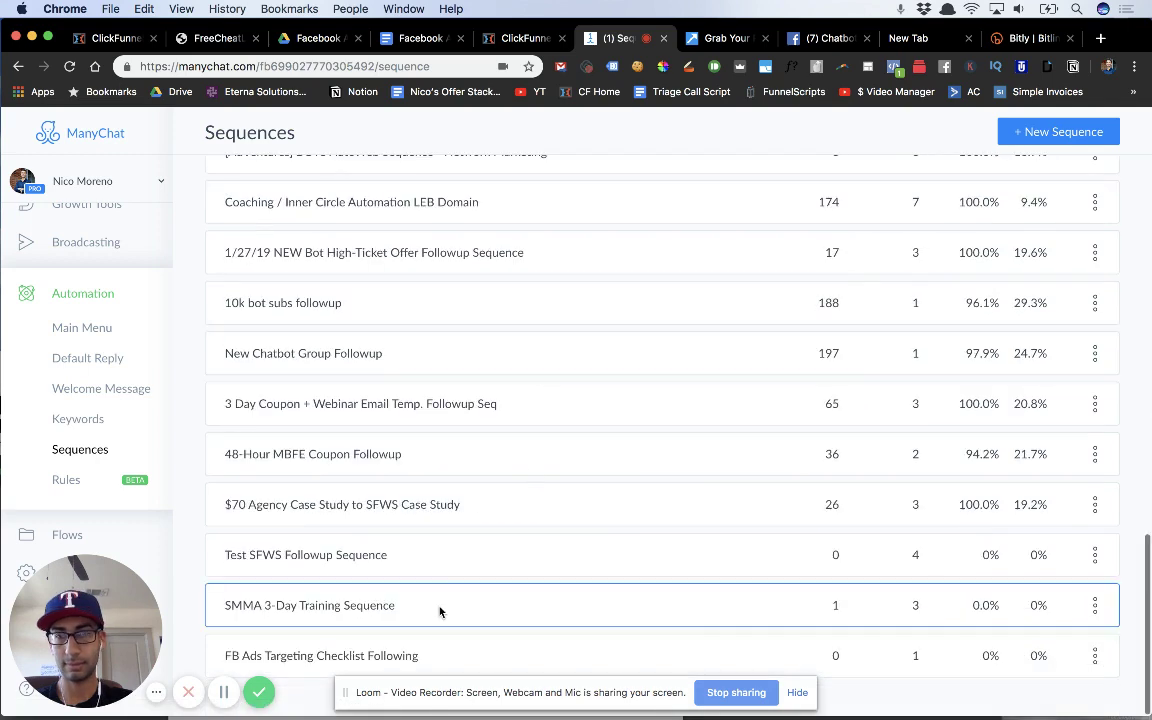
left_click(411, 653)
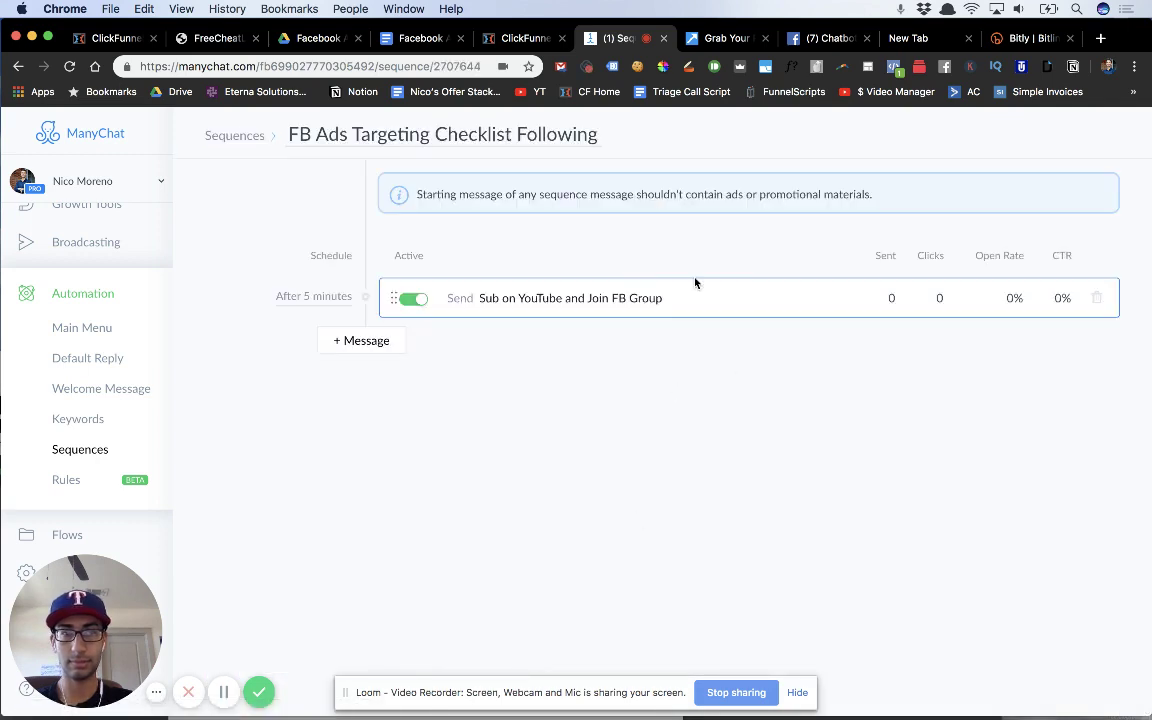